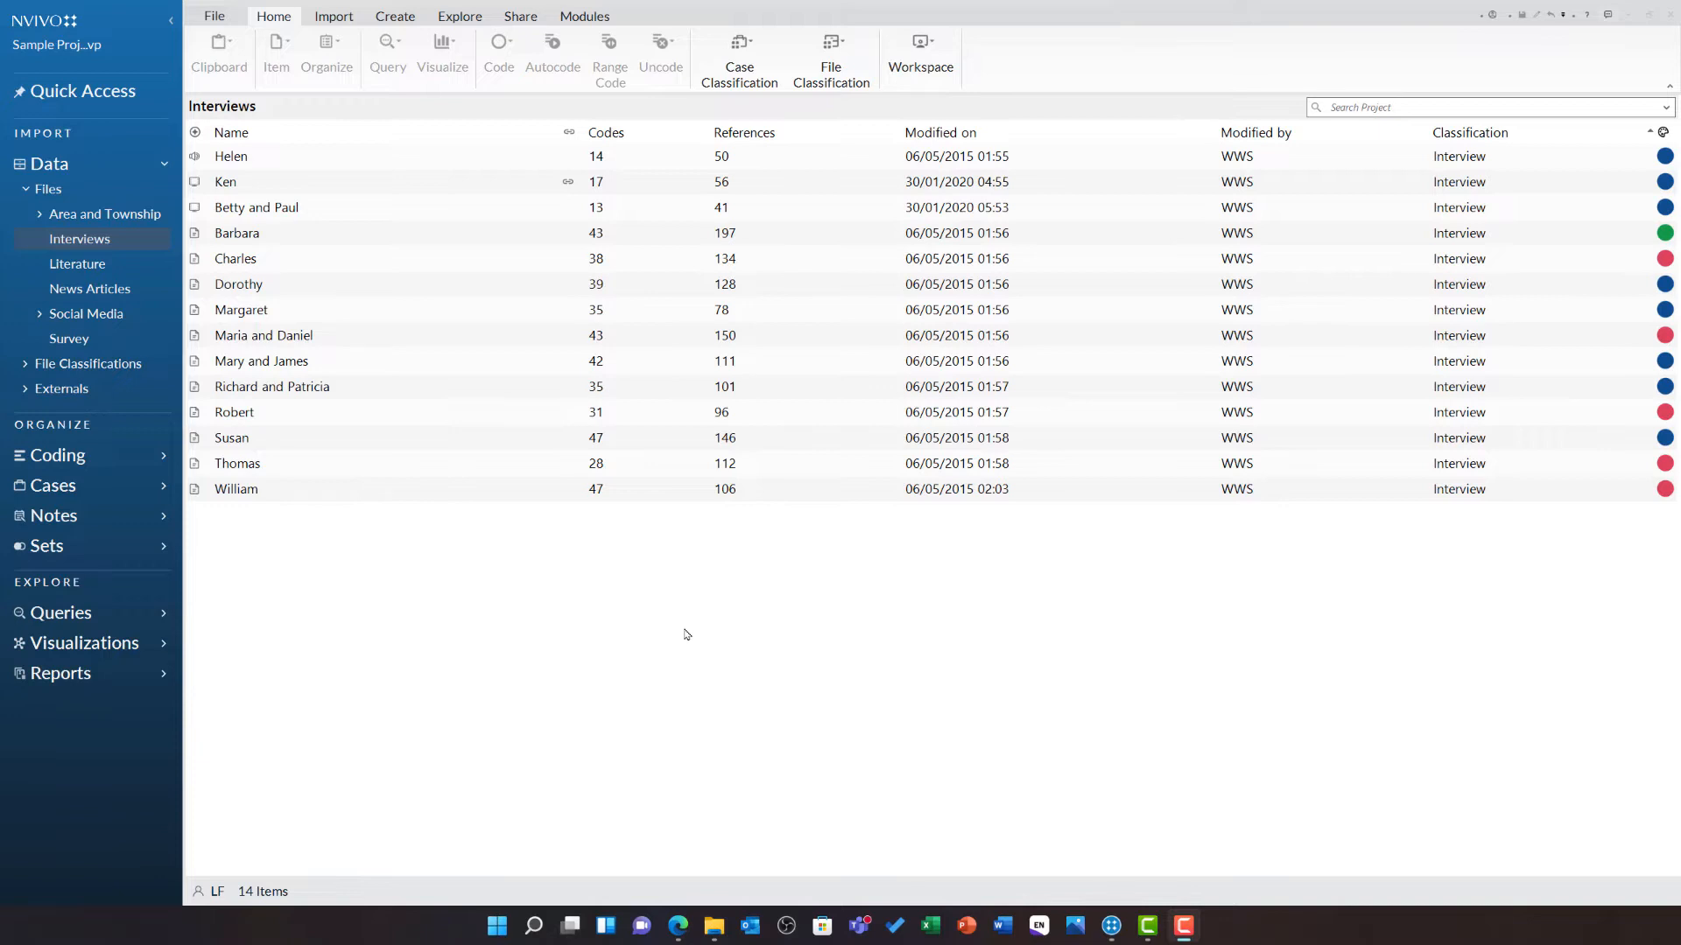
- Open the project's list of codes and expand the Attitude code to show its child codes
{"action": "left_click", "coordinate": [118, 463]}
{"action": "left_click", "coordinate": [80, 484]}
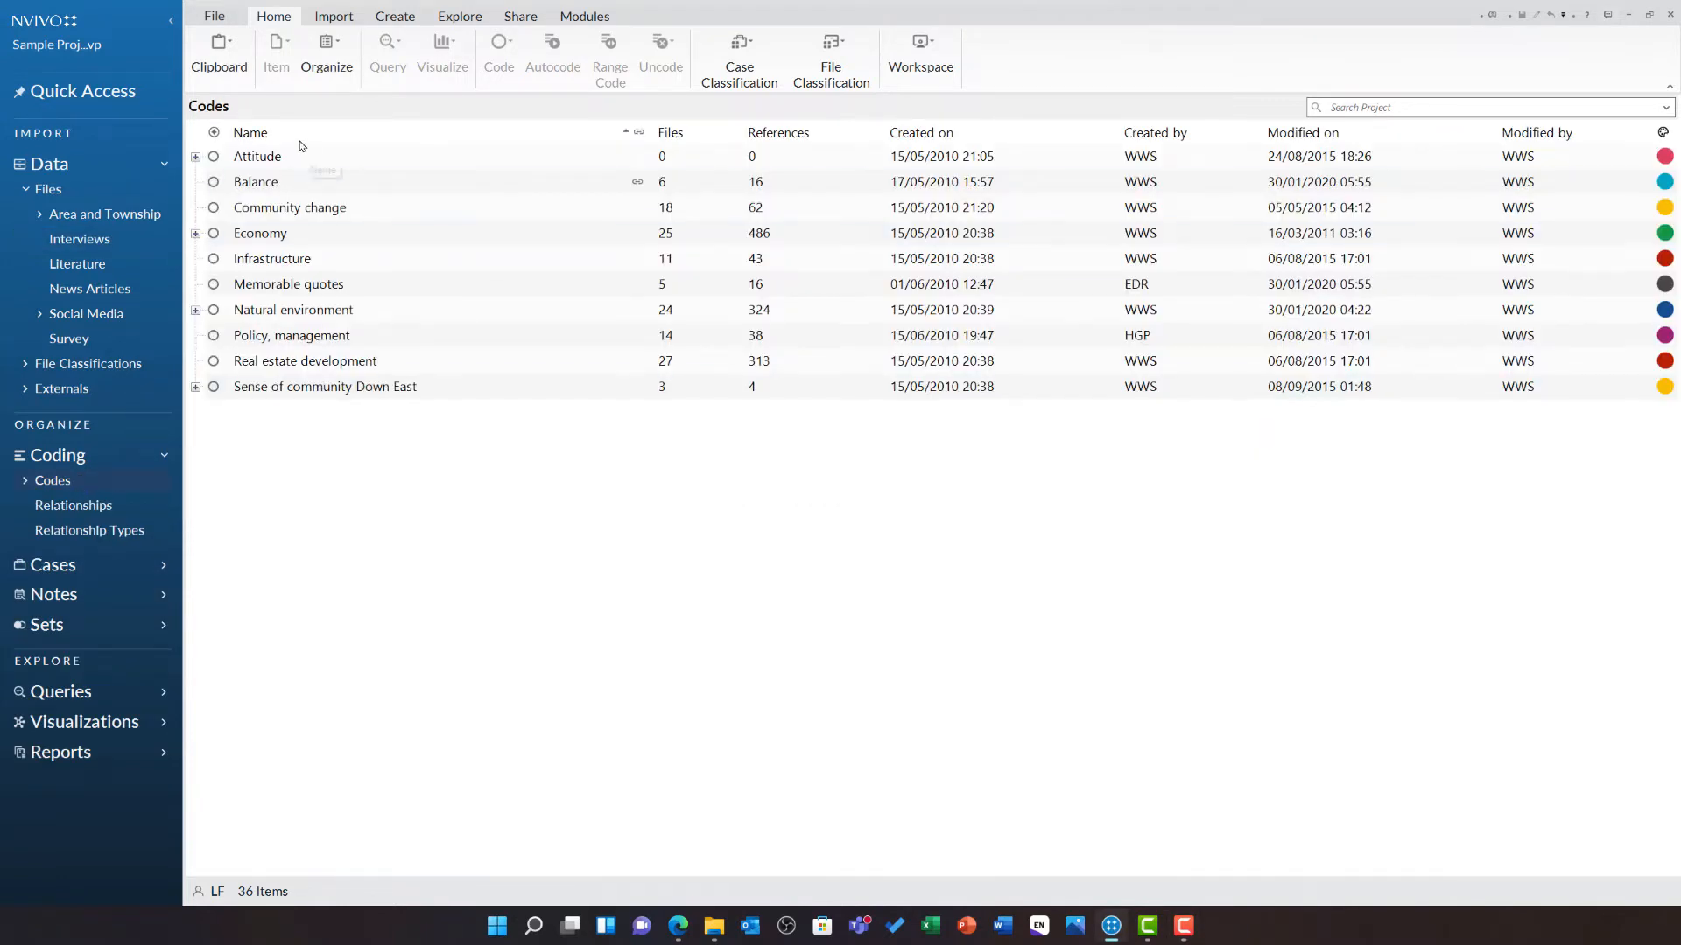
{"action": "left_click", "coordinate": [198, 158]}
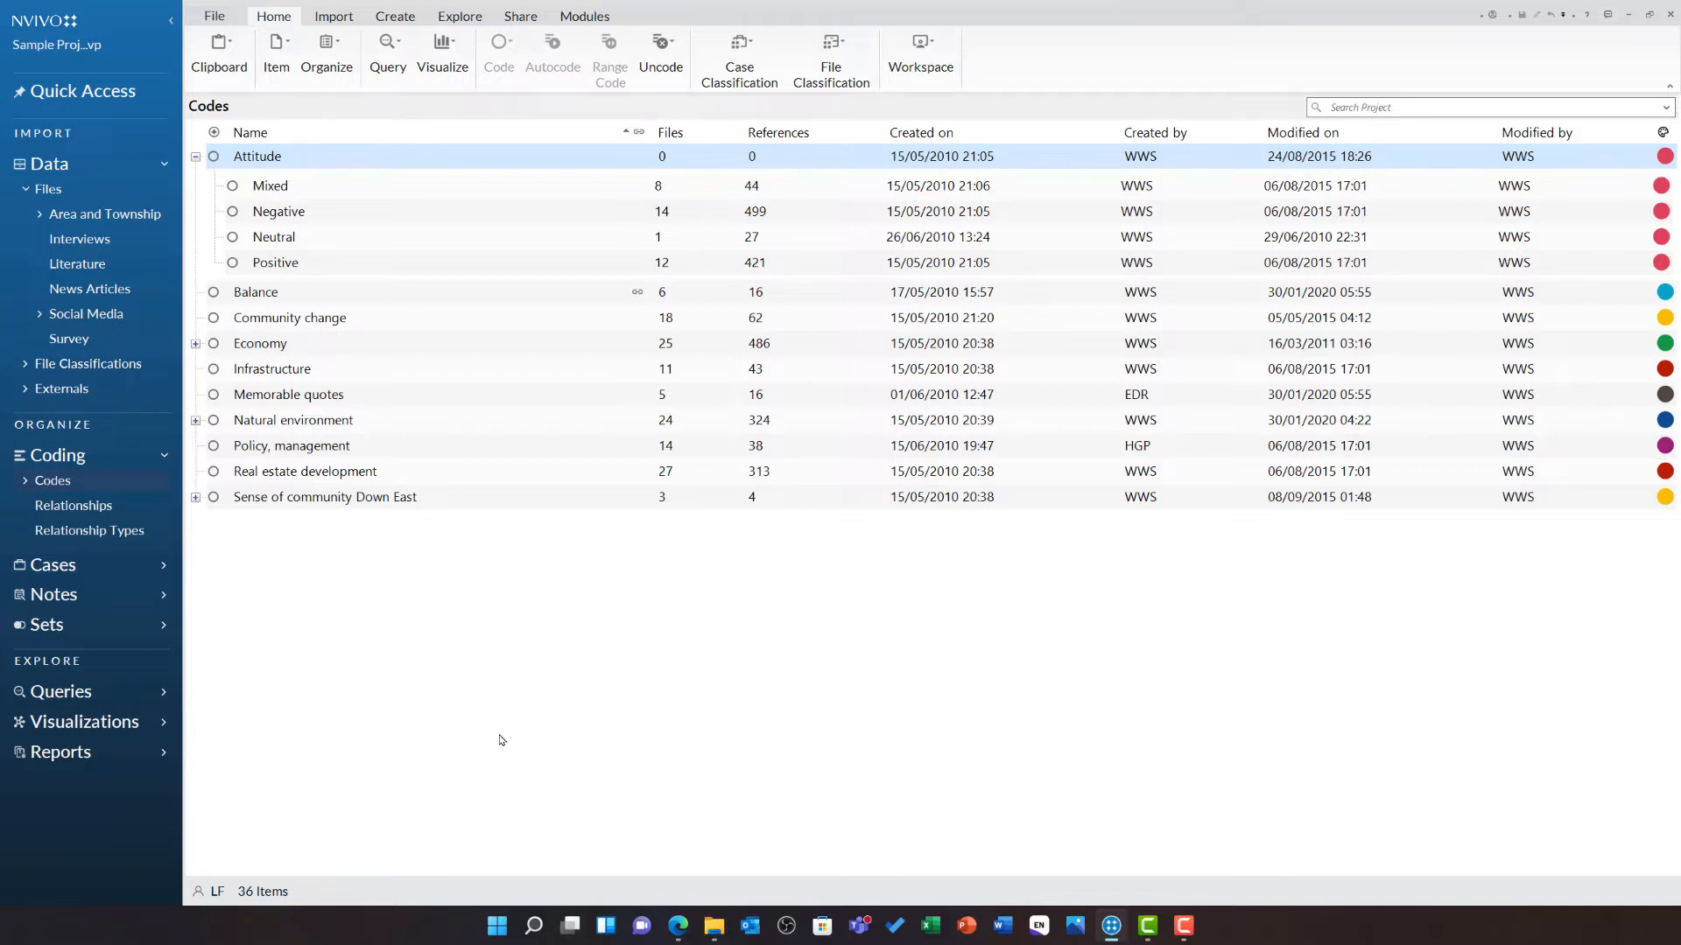
- Open the first text transcript listed in the Interviews folder
{"action": "left_click", "coordinate": [94, 237]}
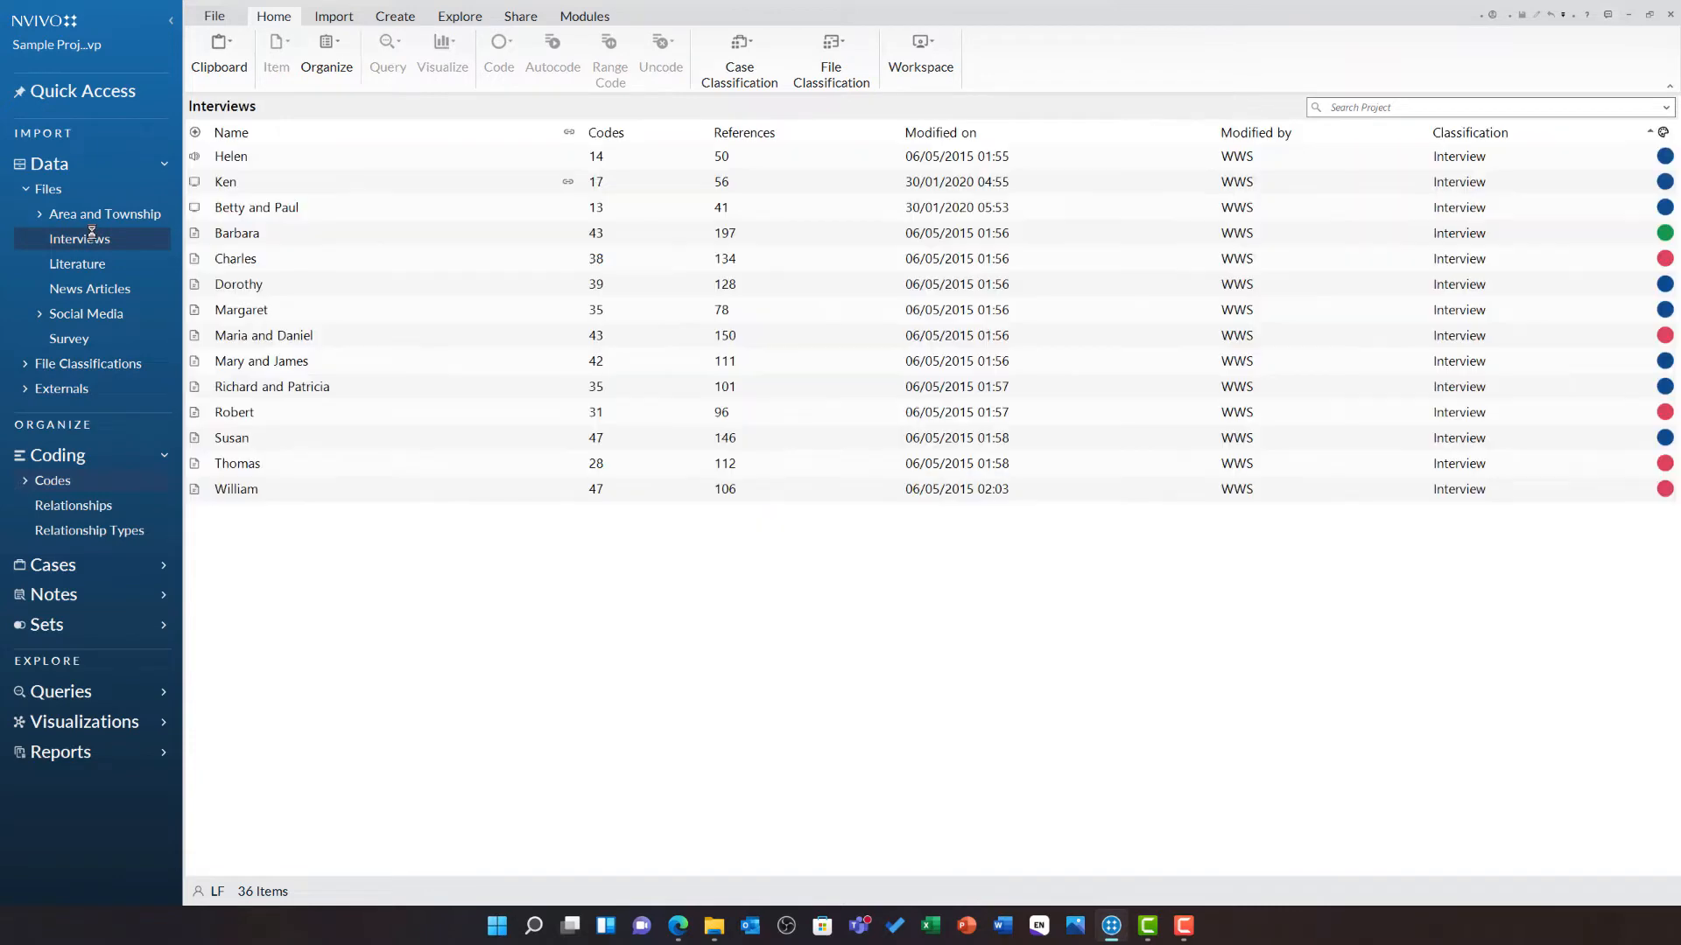
{"action": "left_click", "coordinate": [307, 234]}
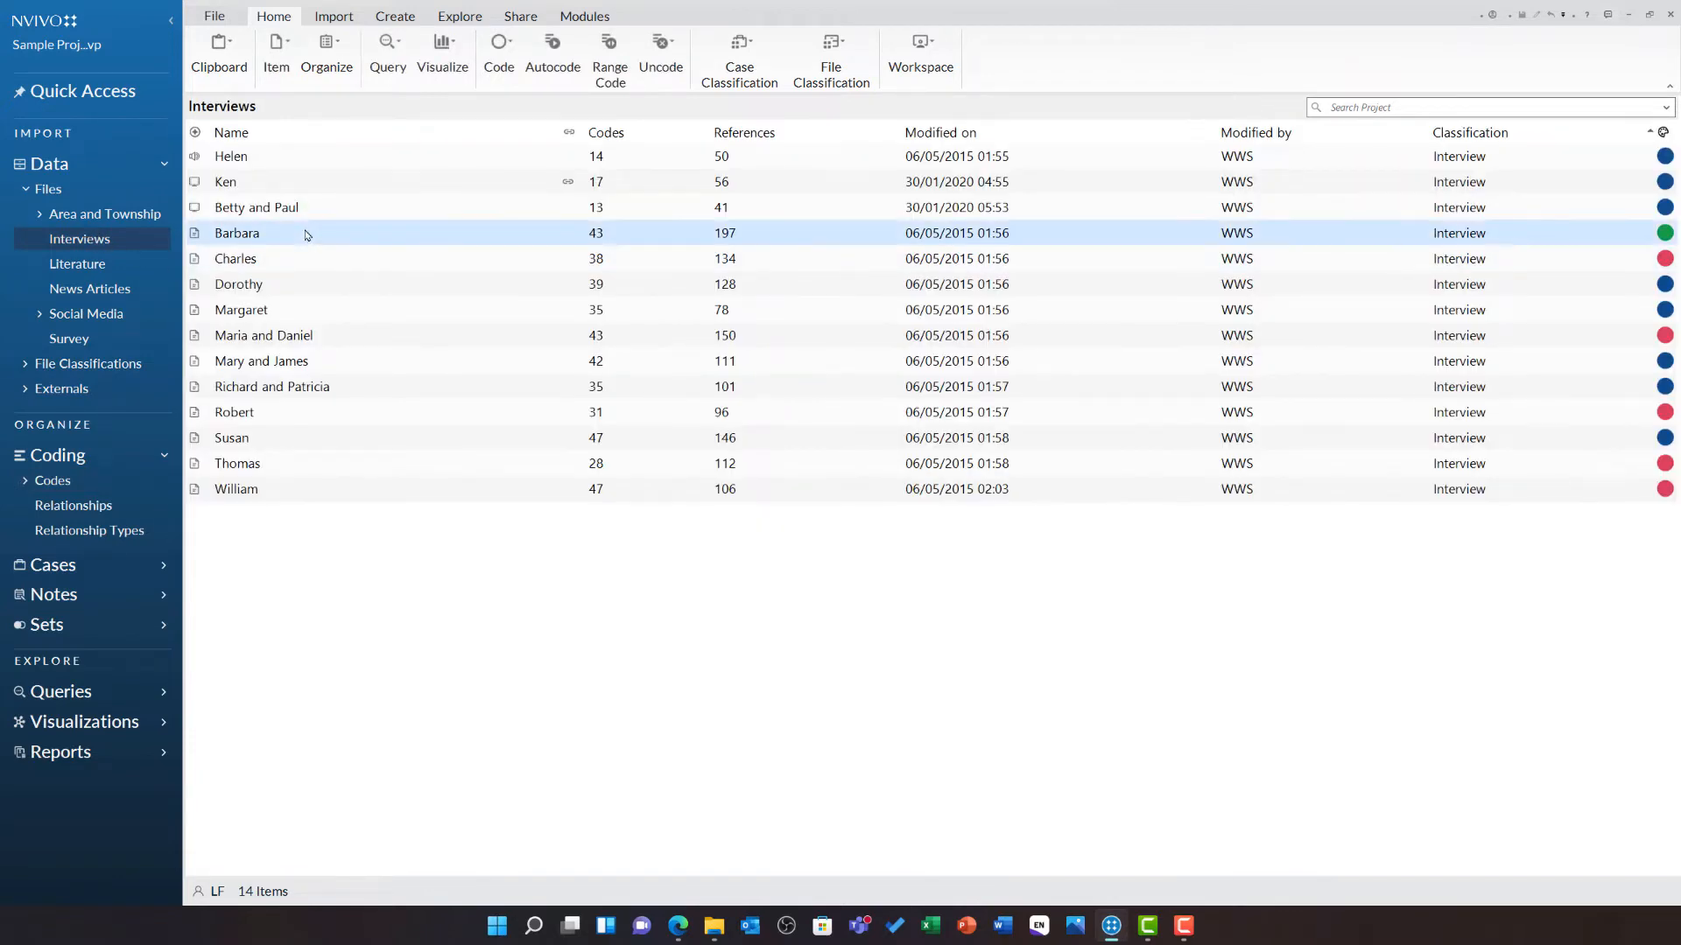
{"action": "double_click", "coordinate": [306, 234]}
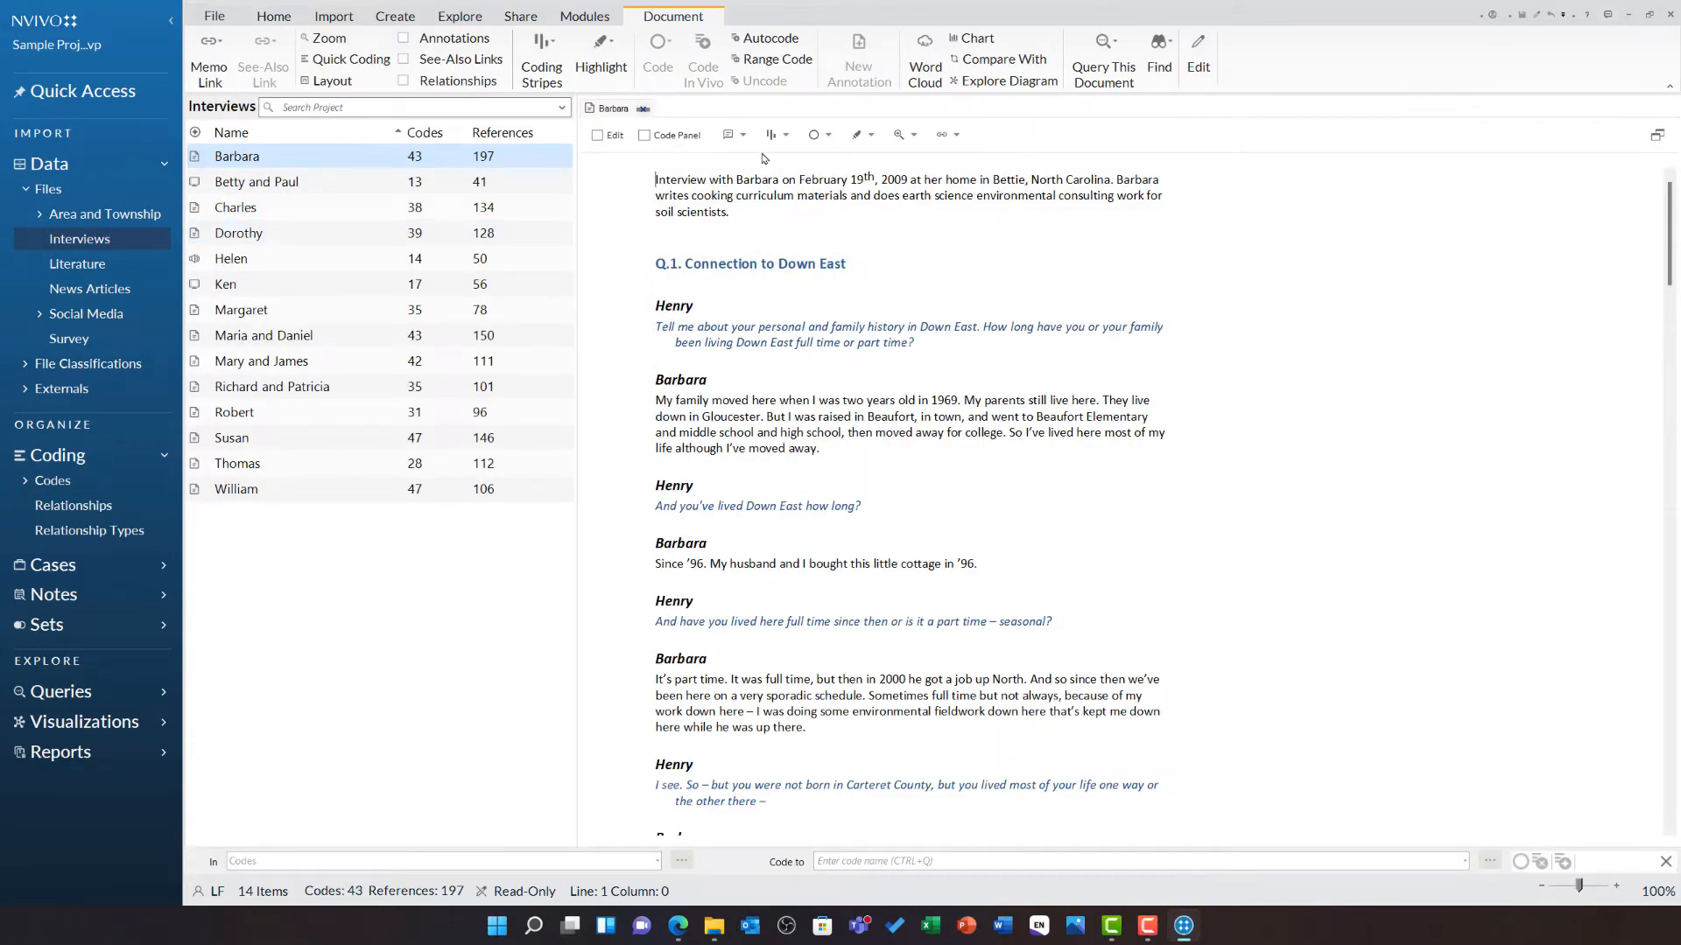
- Show coding stripes beside the transcript and widen the stripes pane to fit more codes
{"action": "left_click", "coordinate": [777, 135]}
{"action": "left_click", "coordinate": [846, 215]}
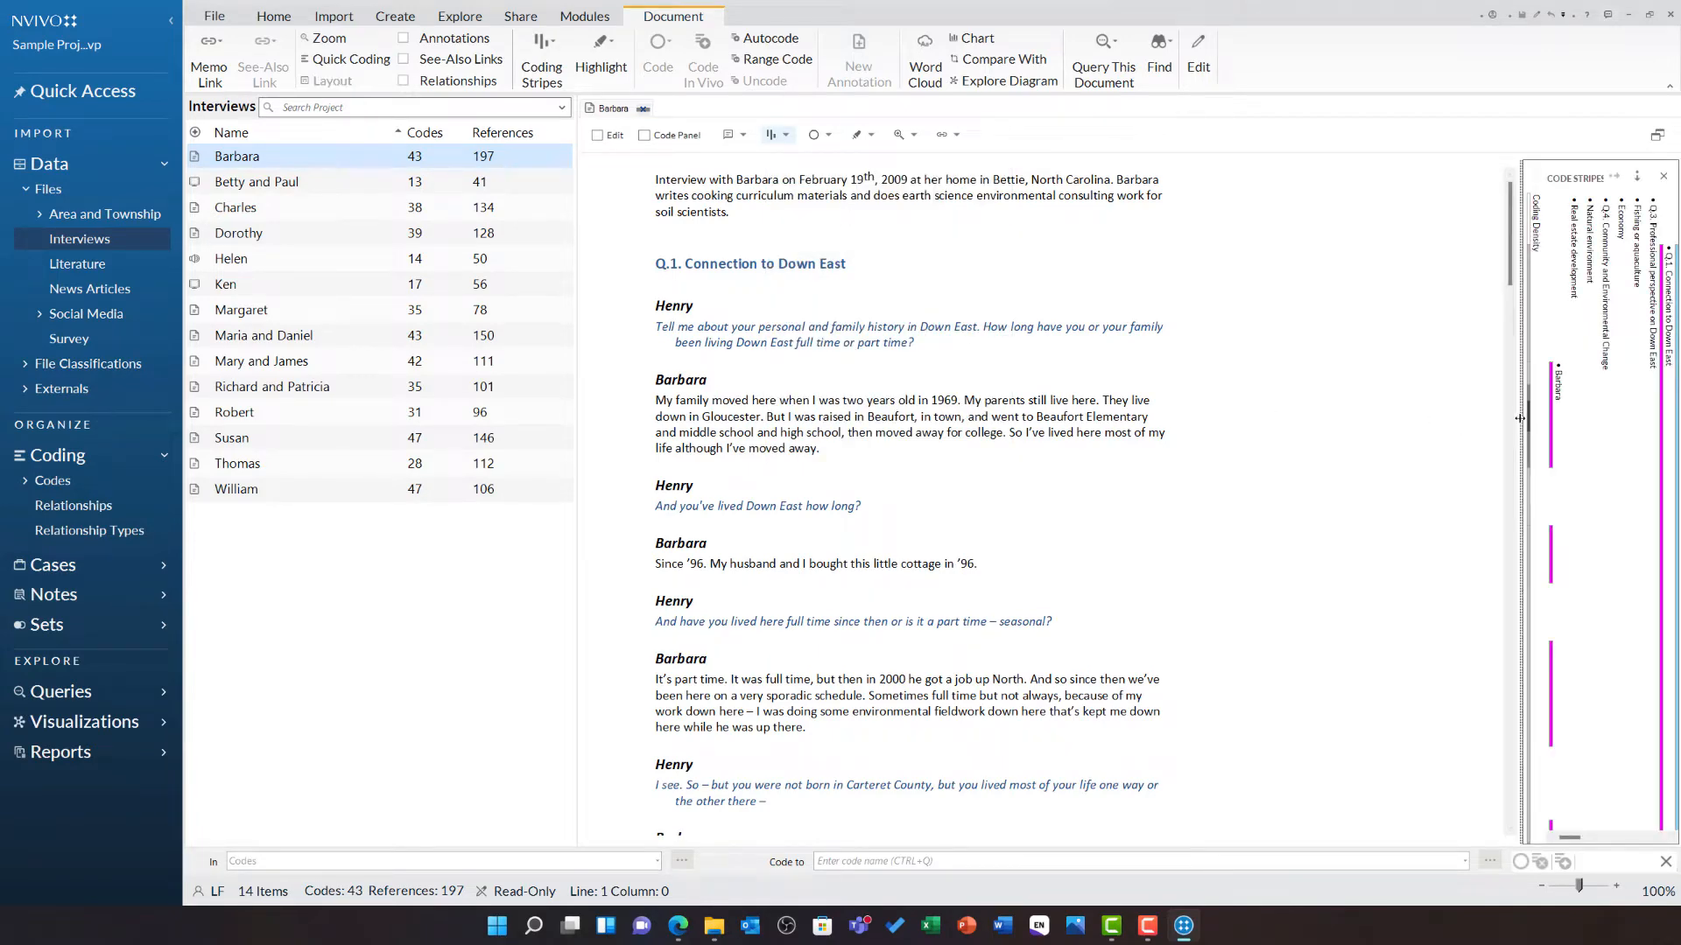
{"action": "left_click_drag", "start_coordinate": [1520, 419], "coordinate": [1174, 418]}
- Review the coding stripes down to section Q.3 of the transcript and narrow the Interviews list to widen the document view
{"action": "scroll", "coordinate": [813, 591], "scroll_direction": "down", "scroll_amount": 5}
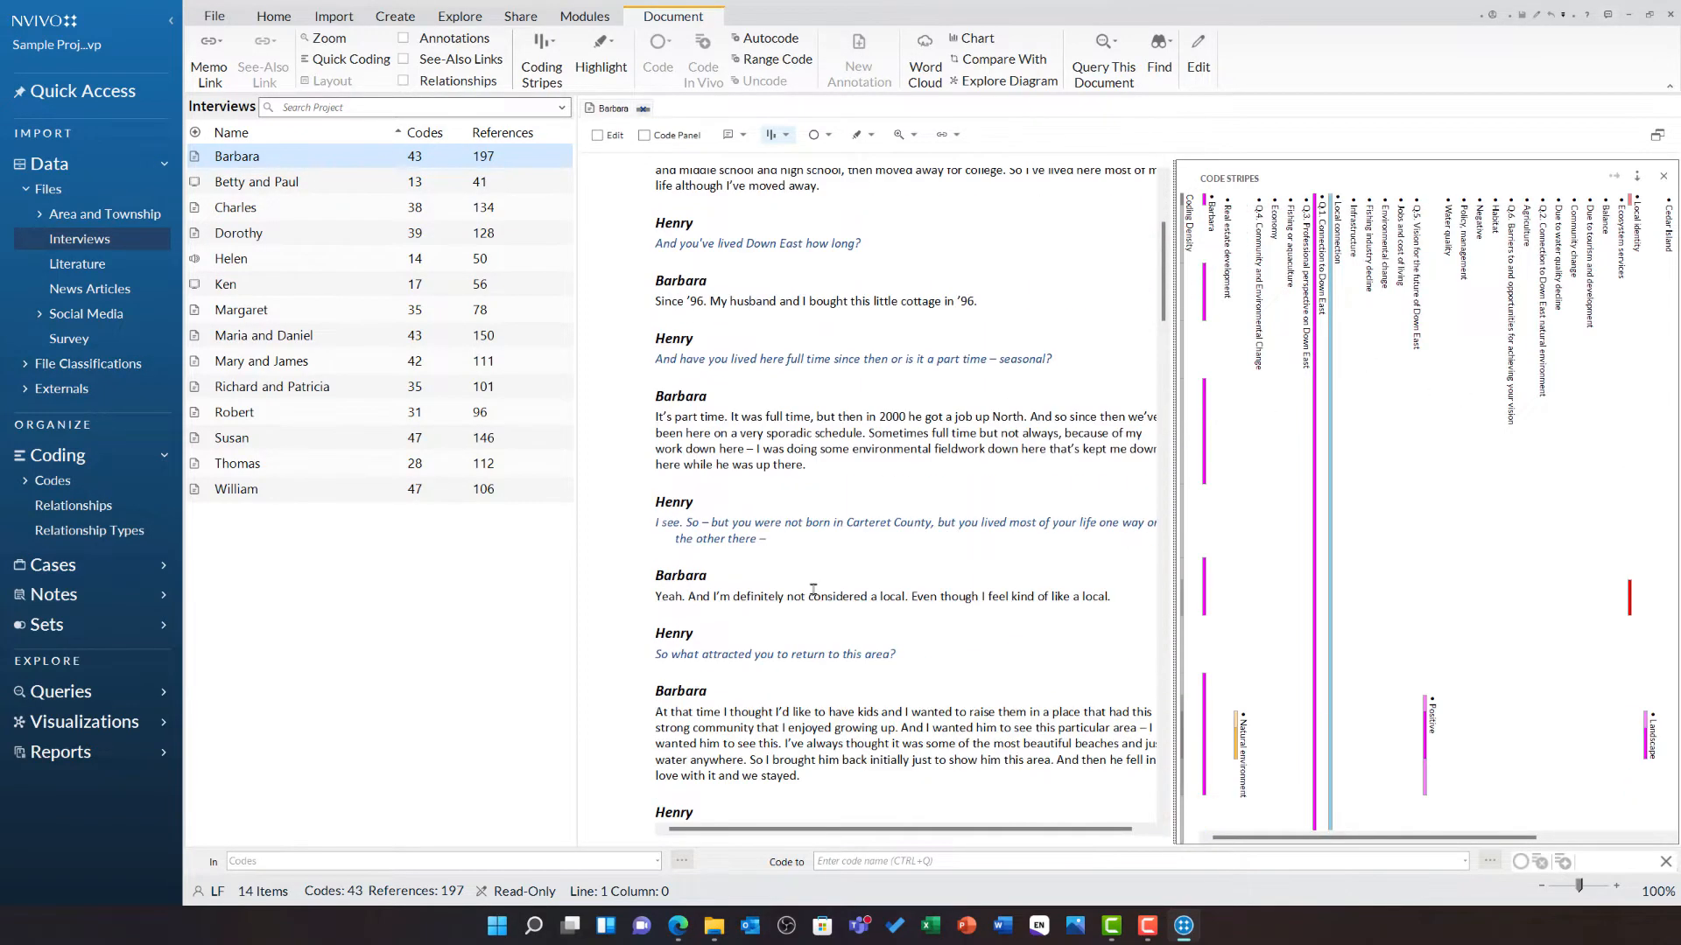
{"action": "scroll", "coordinate": [813, 591], "scroll_direction": "down", "scroll_amount": 10}
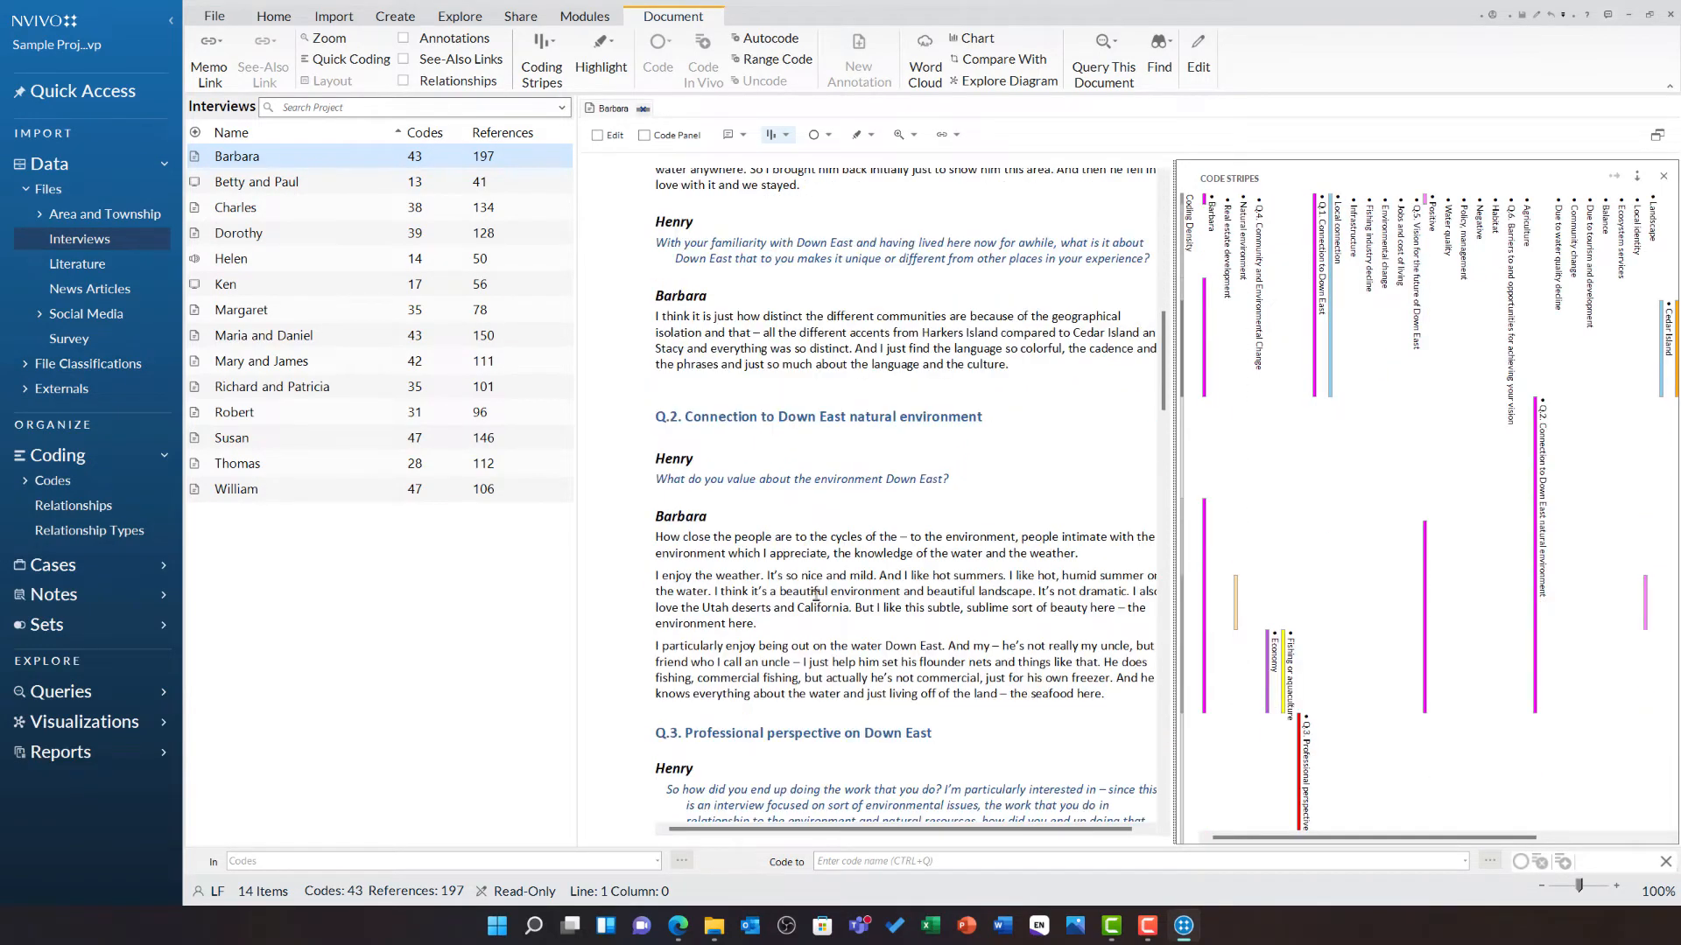
{"action": "scroll", "coordinate": [816, 596], "scroll_direction": "down", "scroll_amount": 10}
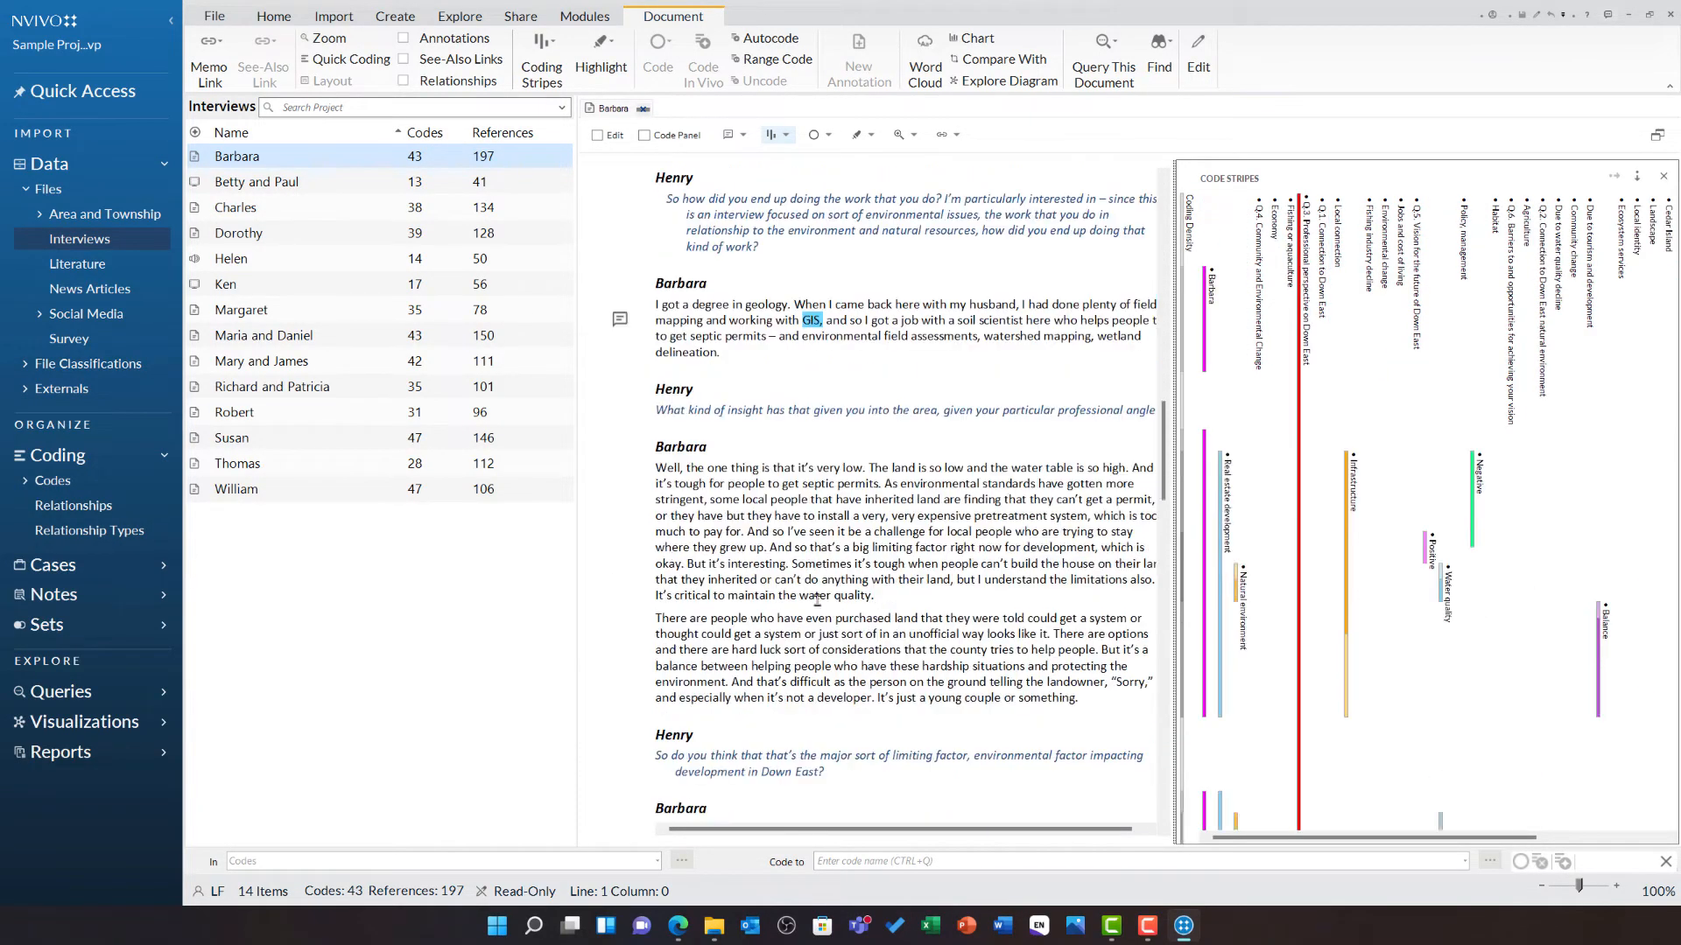
{"action": "scroll", "coordinate": [817, 600], "scroll_direction": "down", "scroll_amount": 1}
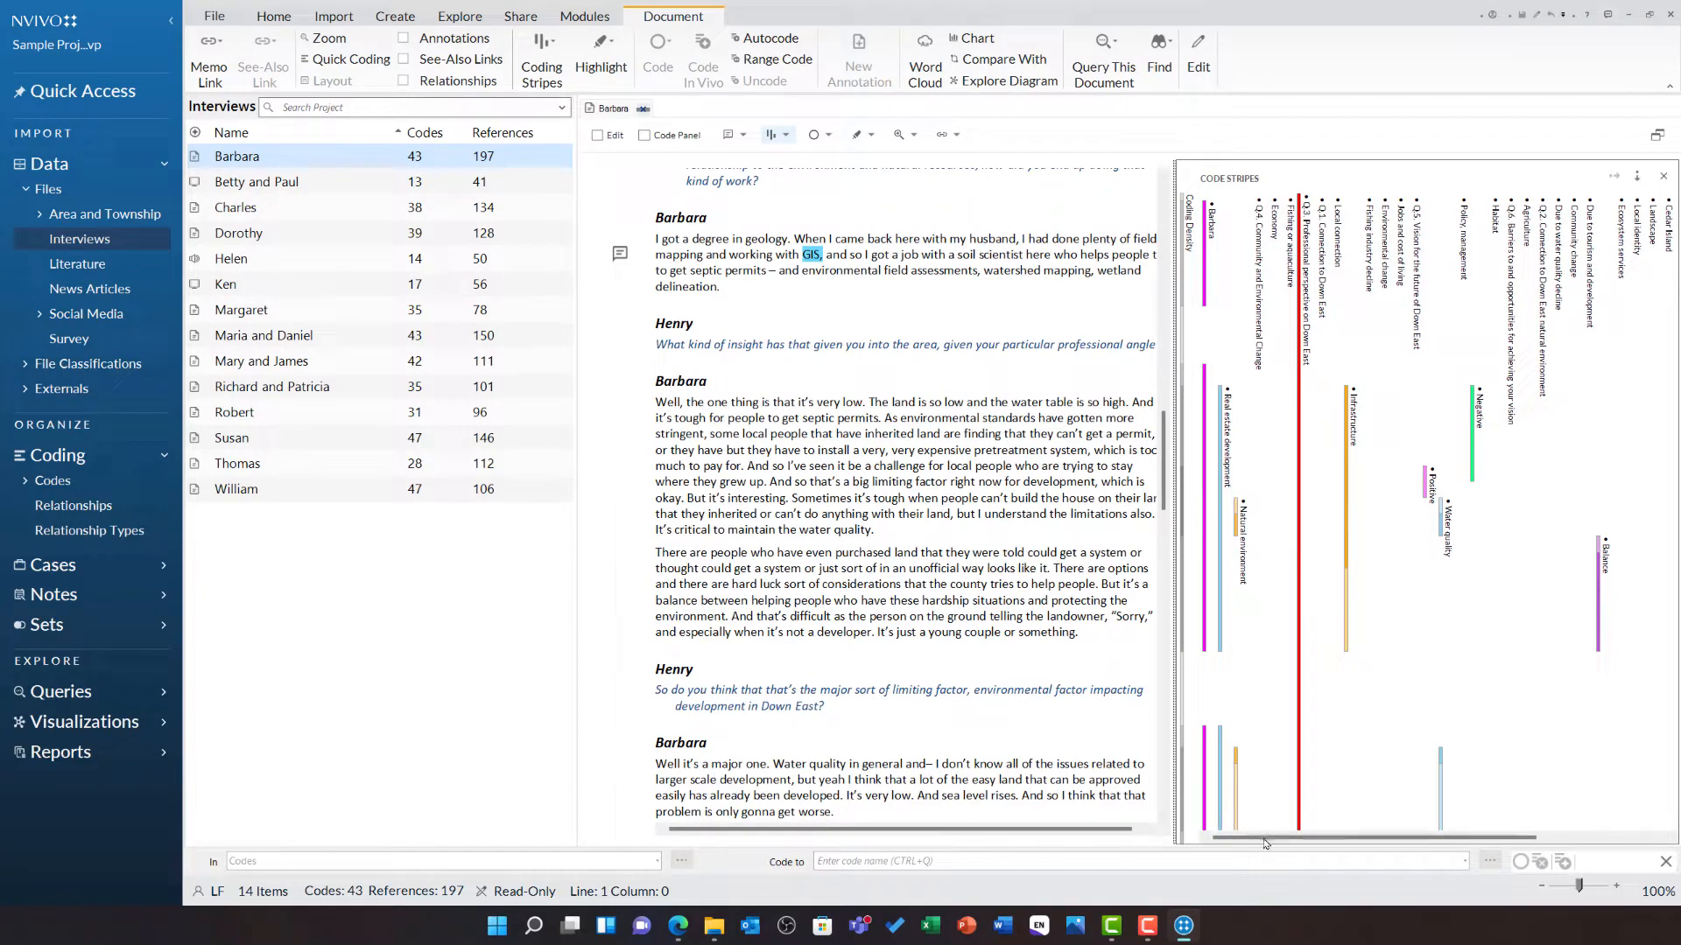
{"action": "left_click_drag", "start_coordinate": [1267, 844], "coordinate": [1289, 845]}
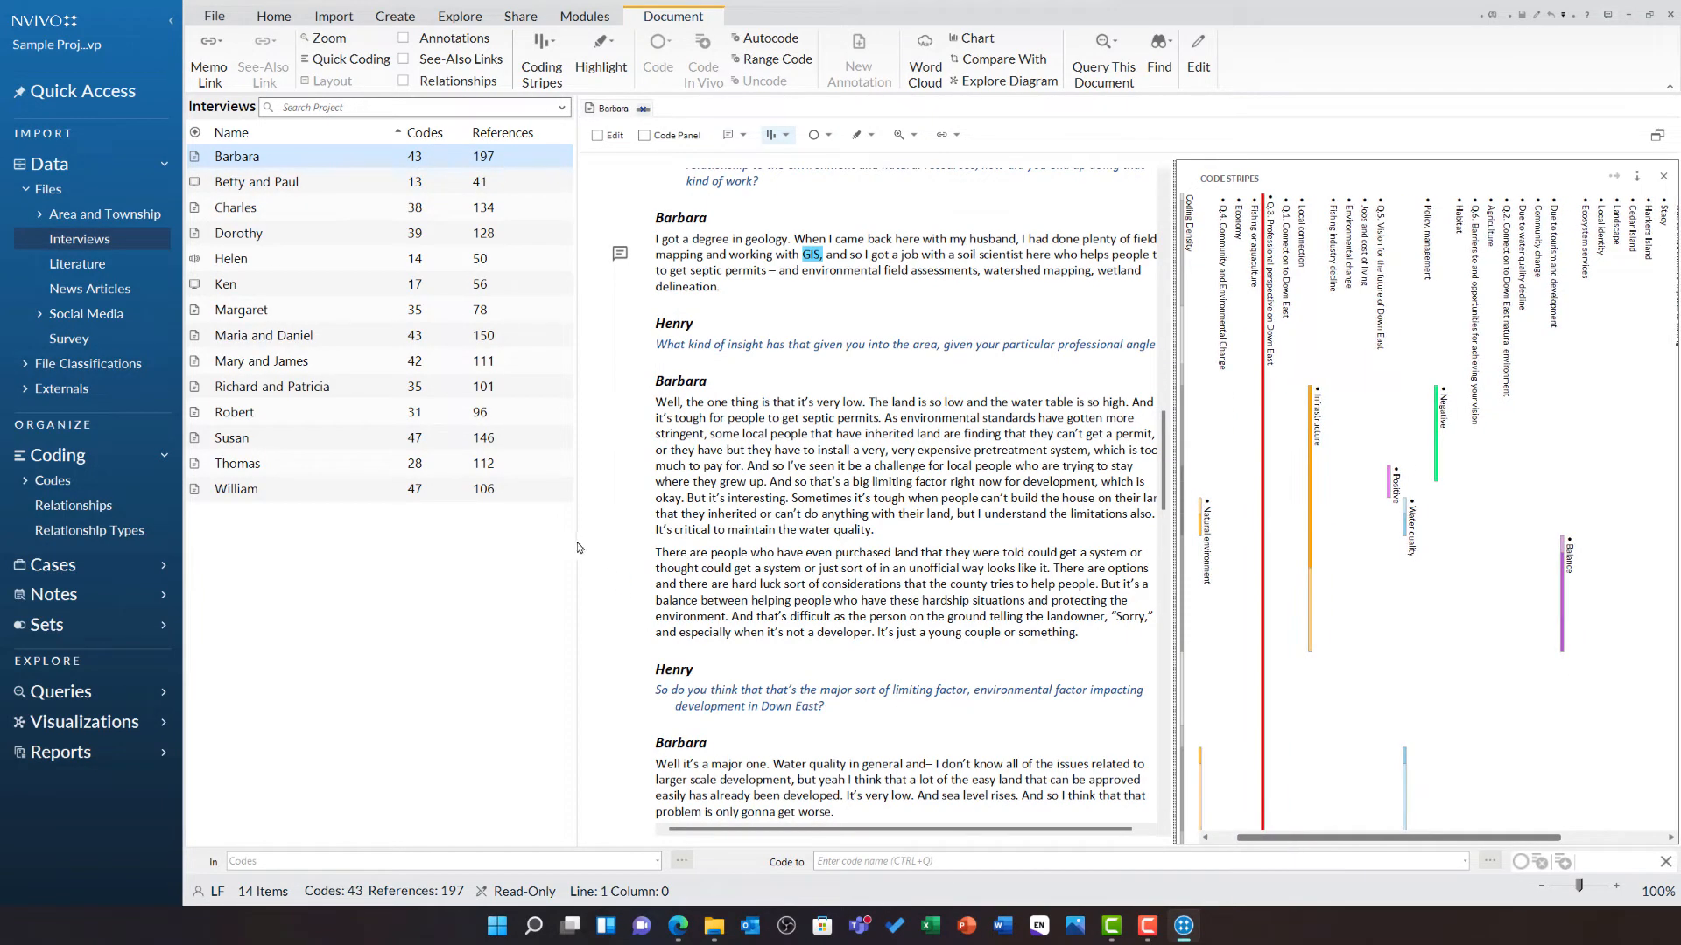
{"action": "left_click_drag", "start_coordinate": [578, 550], "coordinate": [503, 550]}
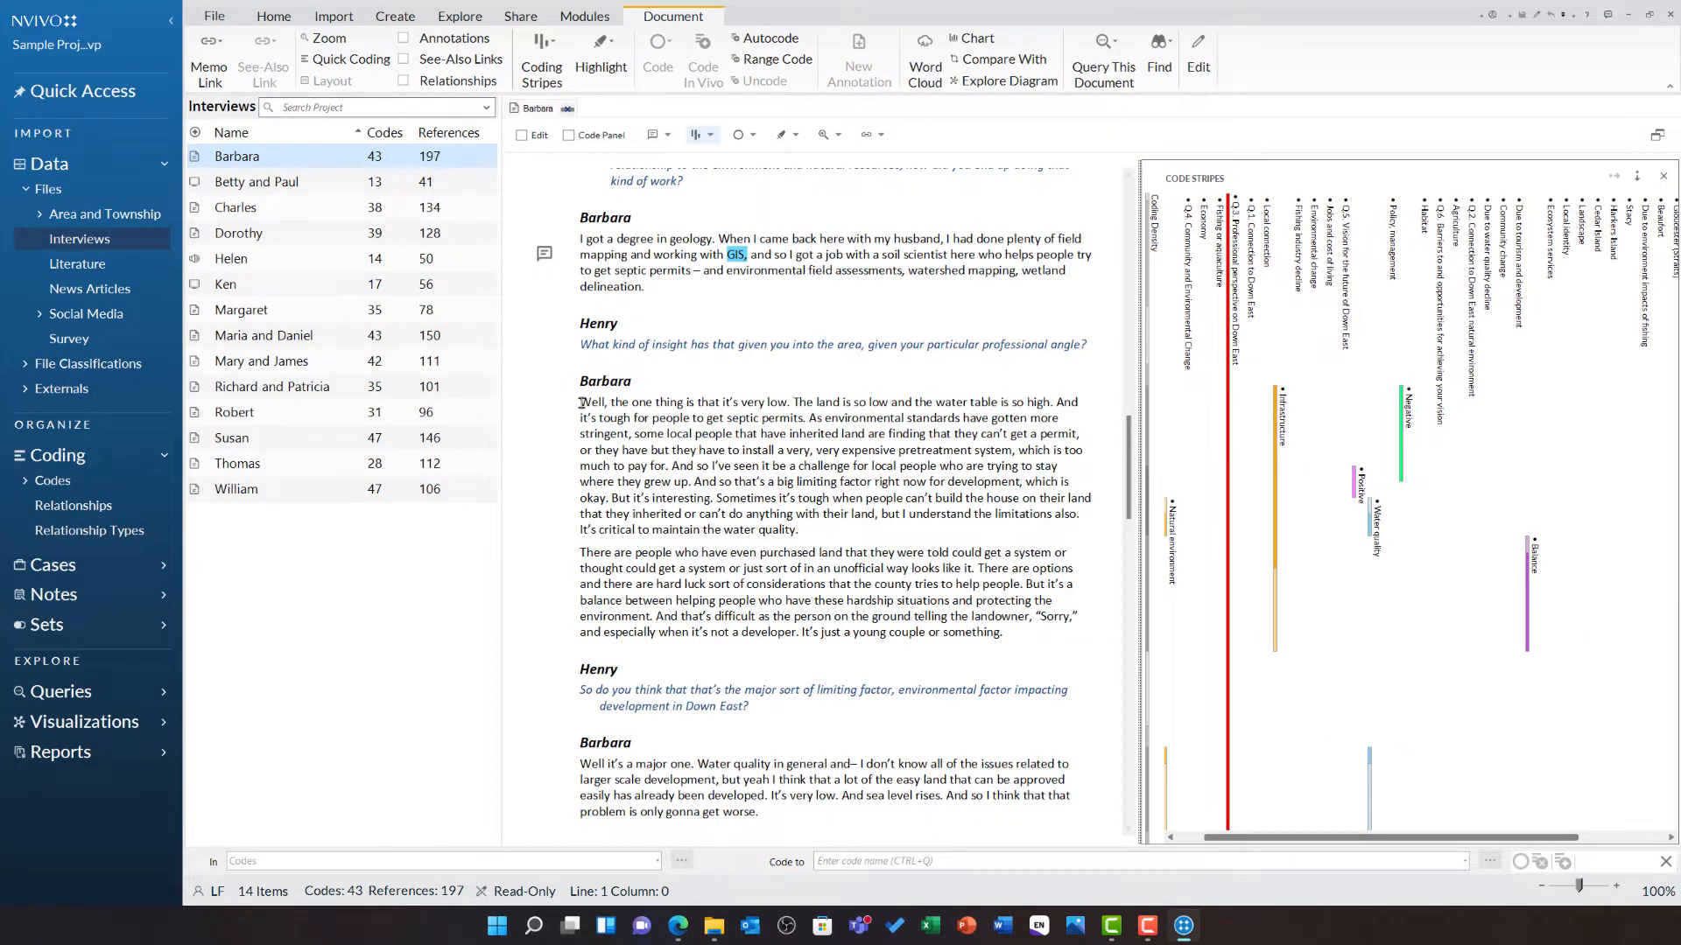
- Highlight the Q.3 passages coded to Natural environment, Infrastructure, Balance, Water quality, Negative and Positive one after another
{"action": "left_click_drag", "start_coordinate": [581, 403], "coordinate": [1055, 617]}
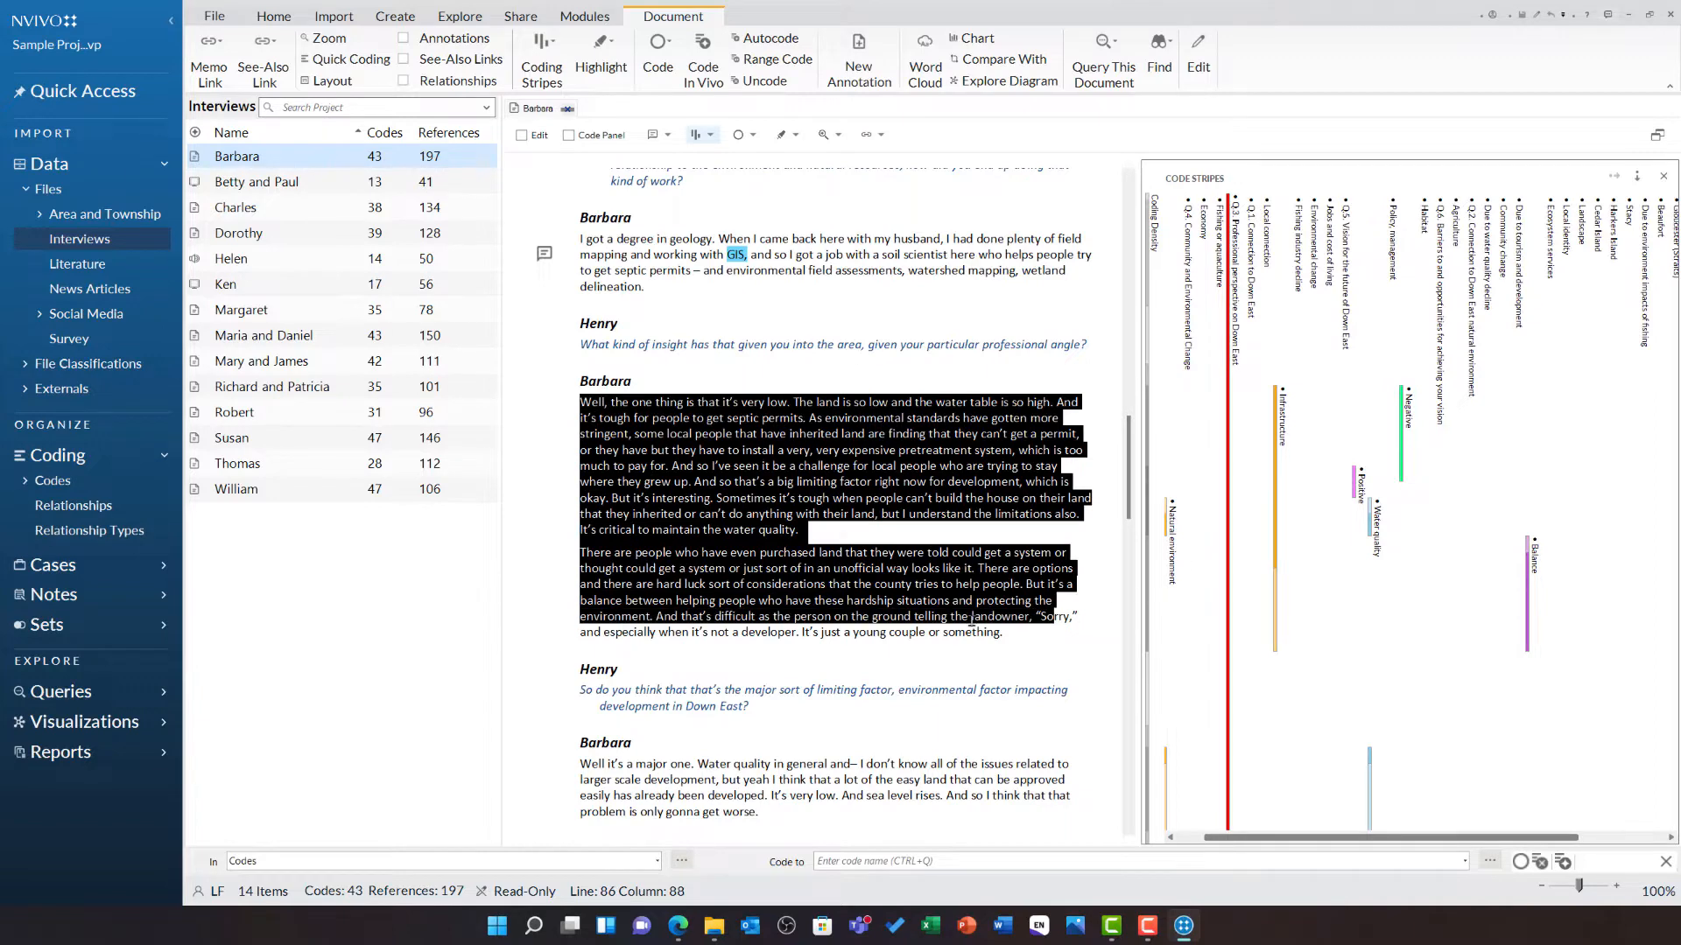
{"action": "left_click", "coordinate": [959, 619]}
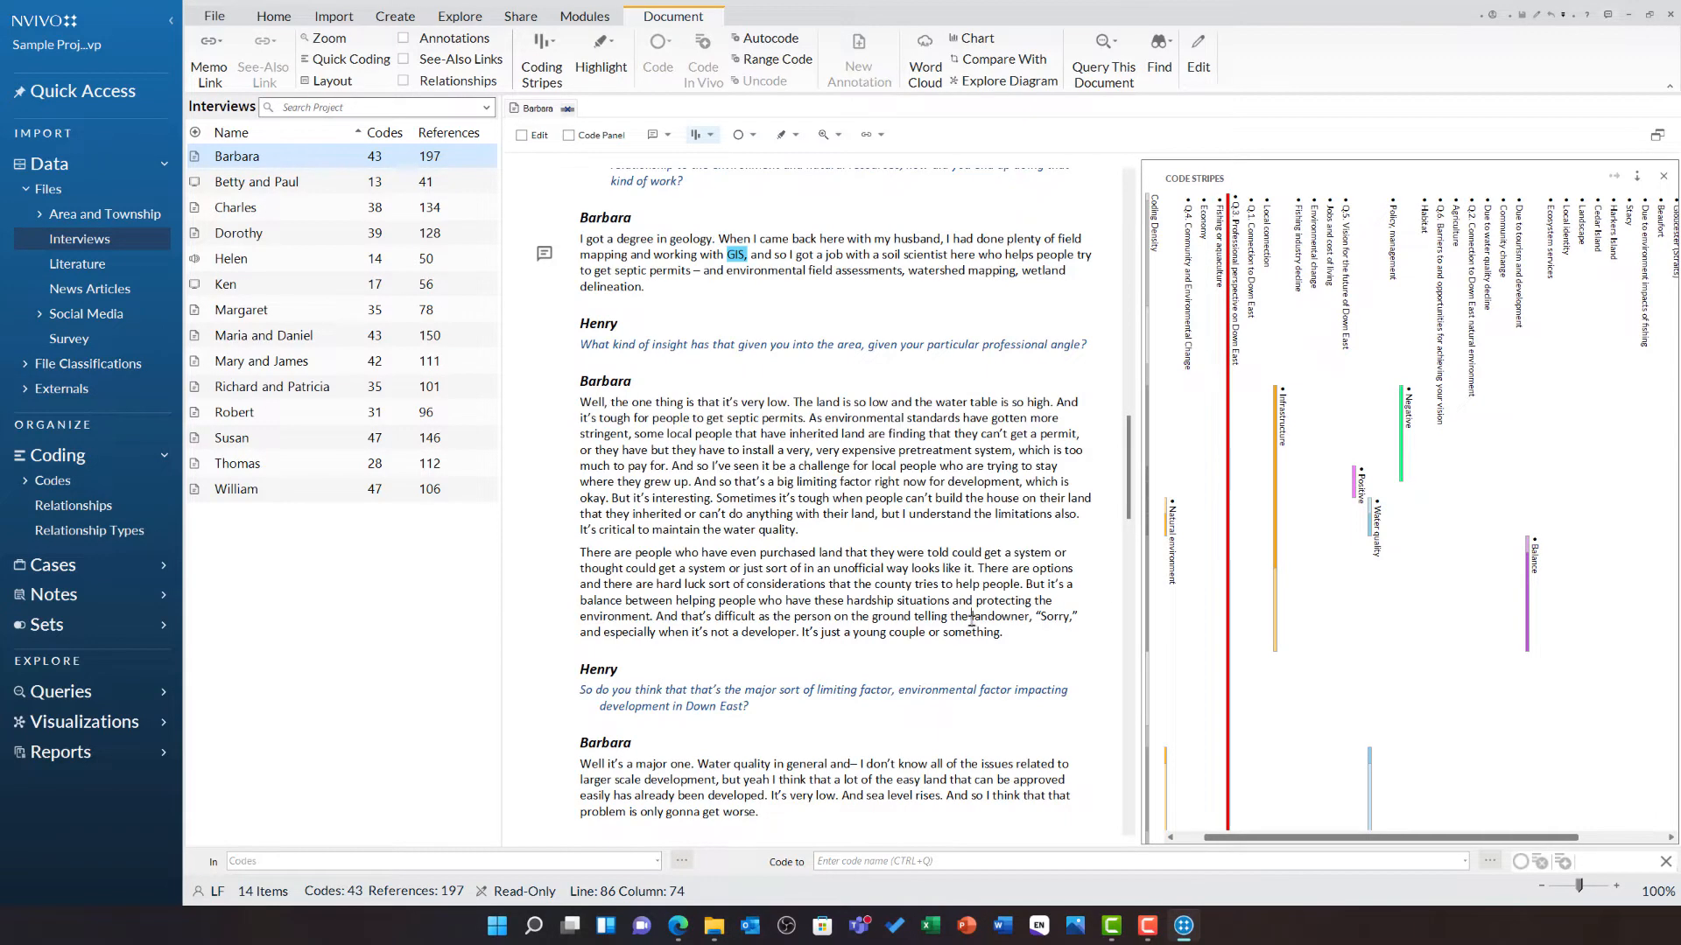
{"action": "left_click", "coordinate": [1169, 523]}
{"action": "left_click", "coordinate": [1273, 534]}
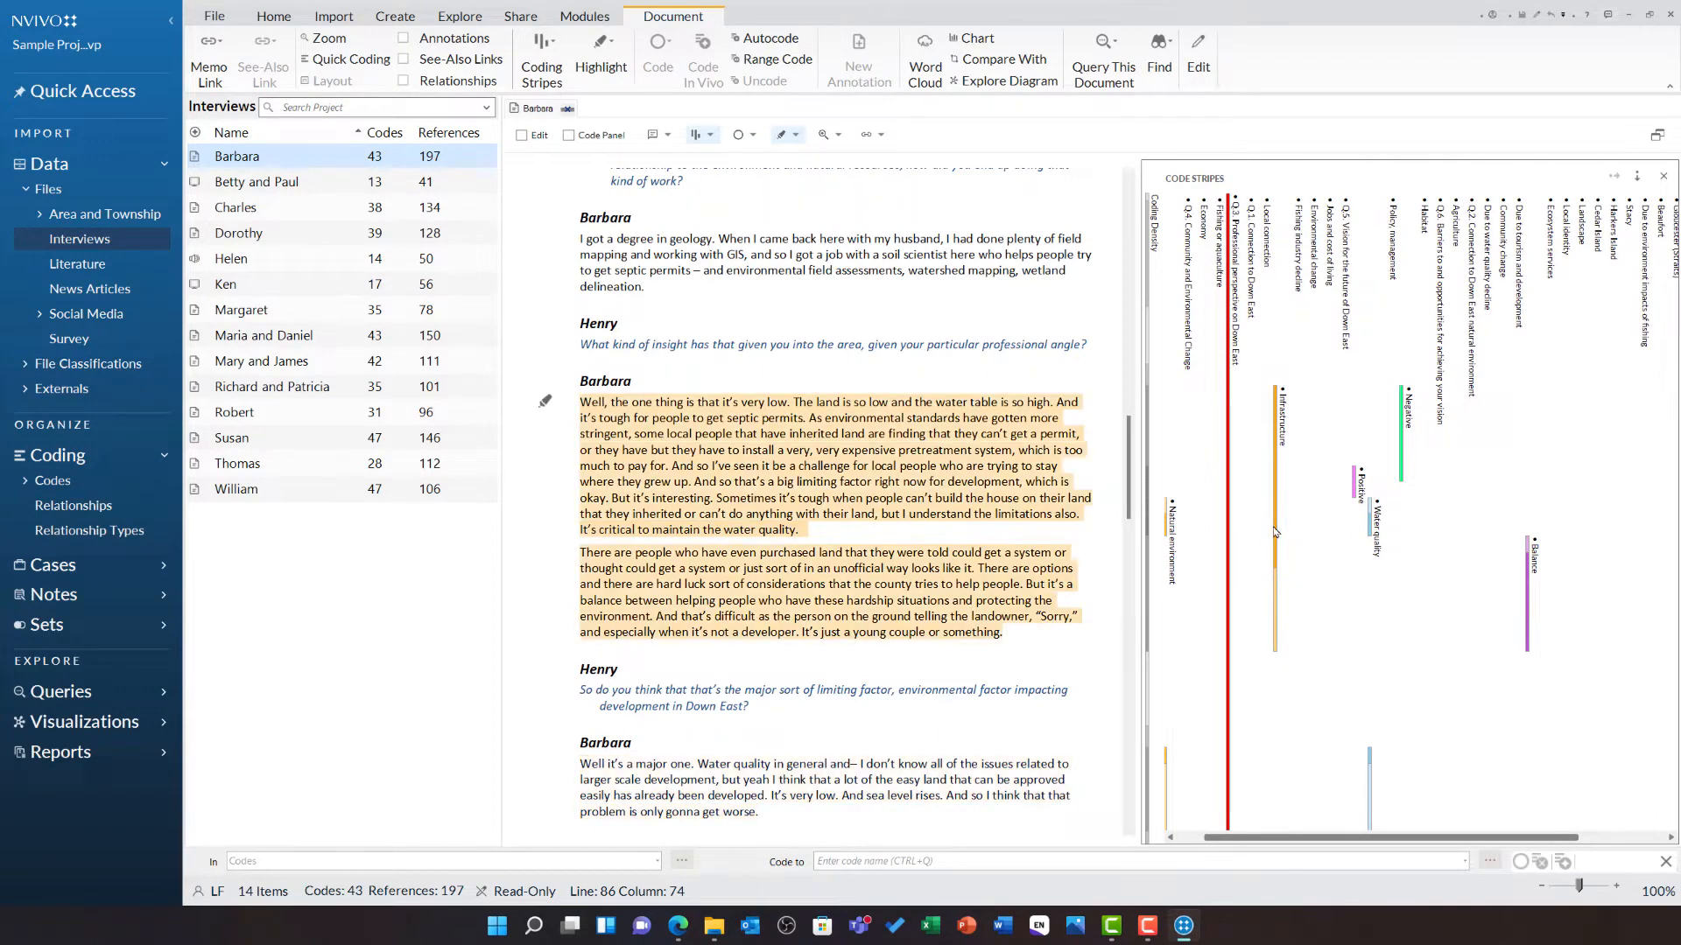
{"action": "left_click", "coordinate": [1530, 604]}
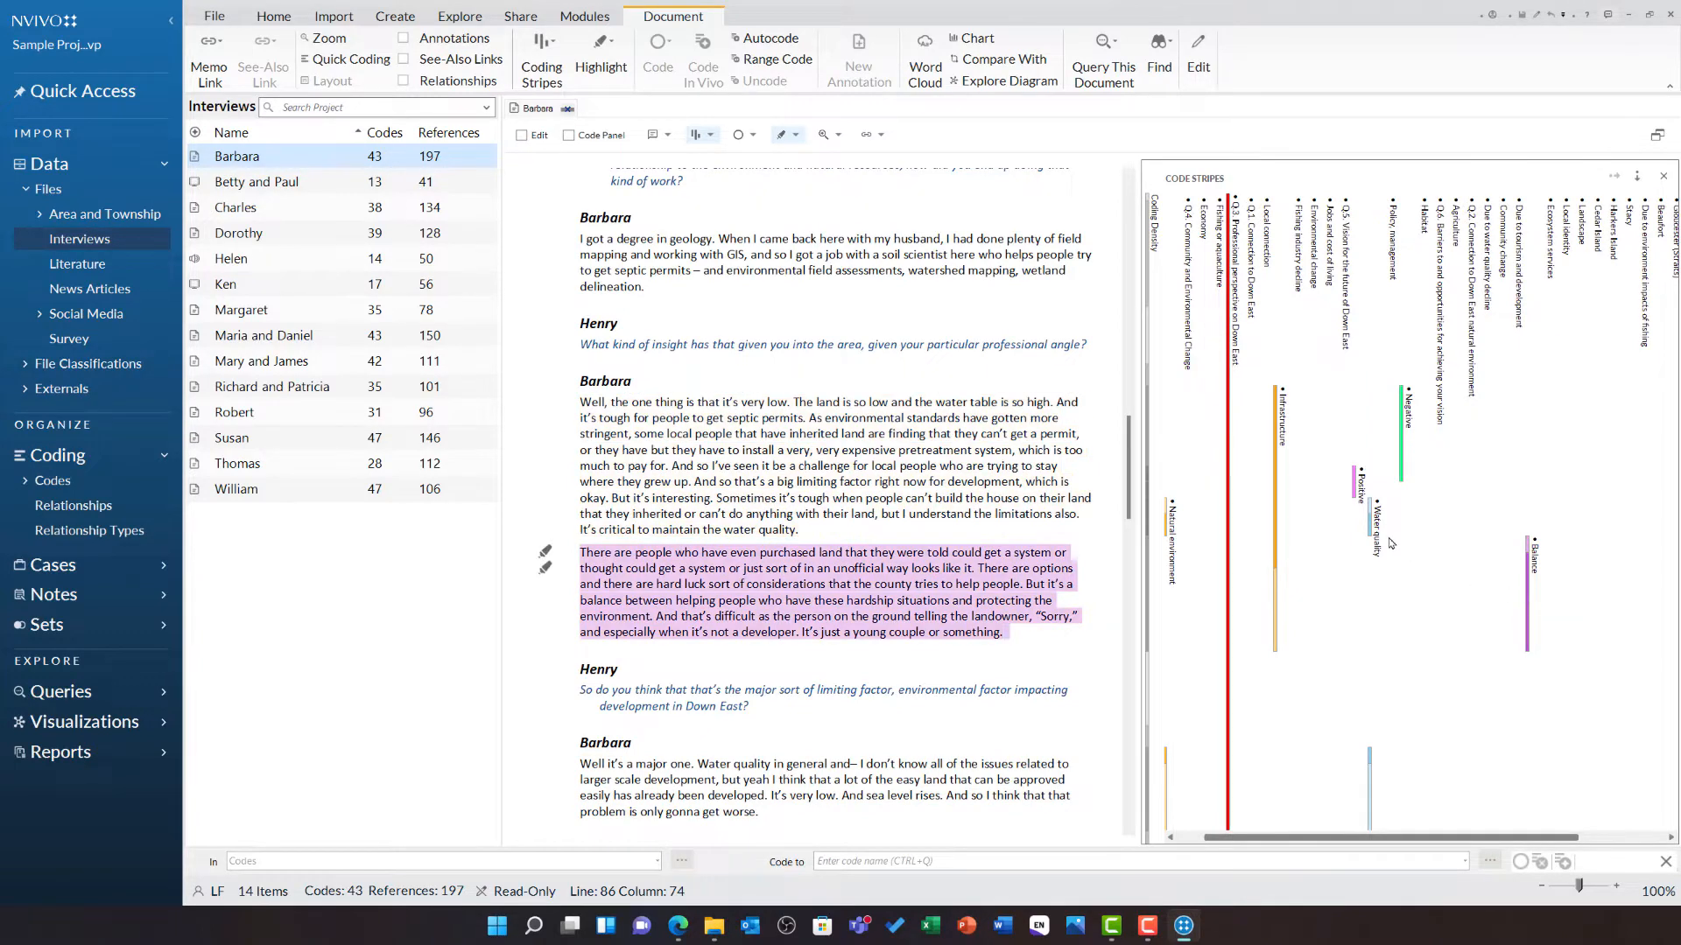
{"action": "left_click", "coordinate": [1371, 531]}
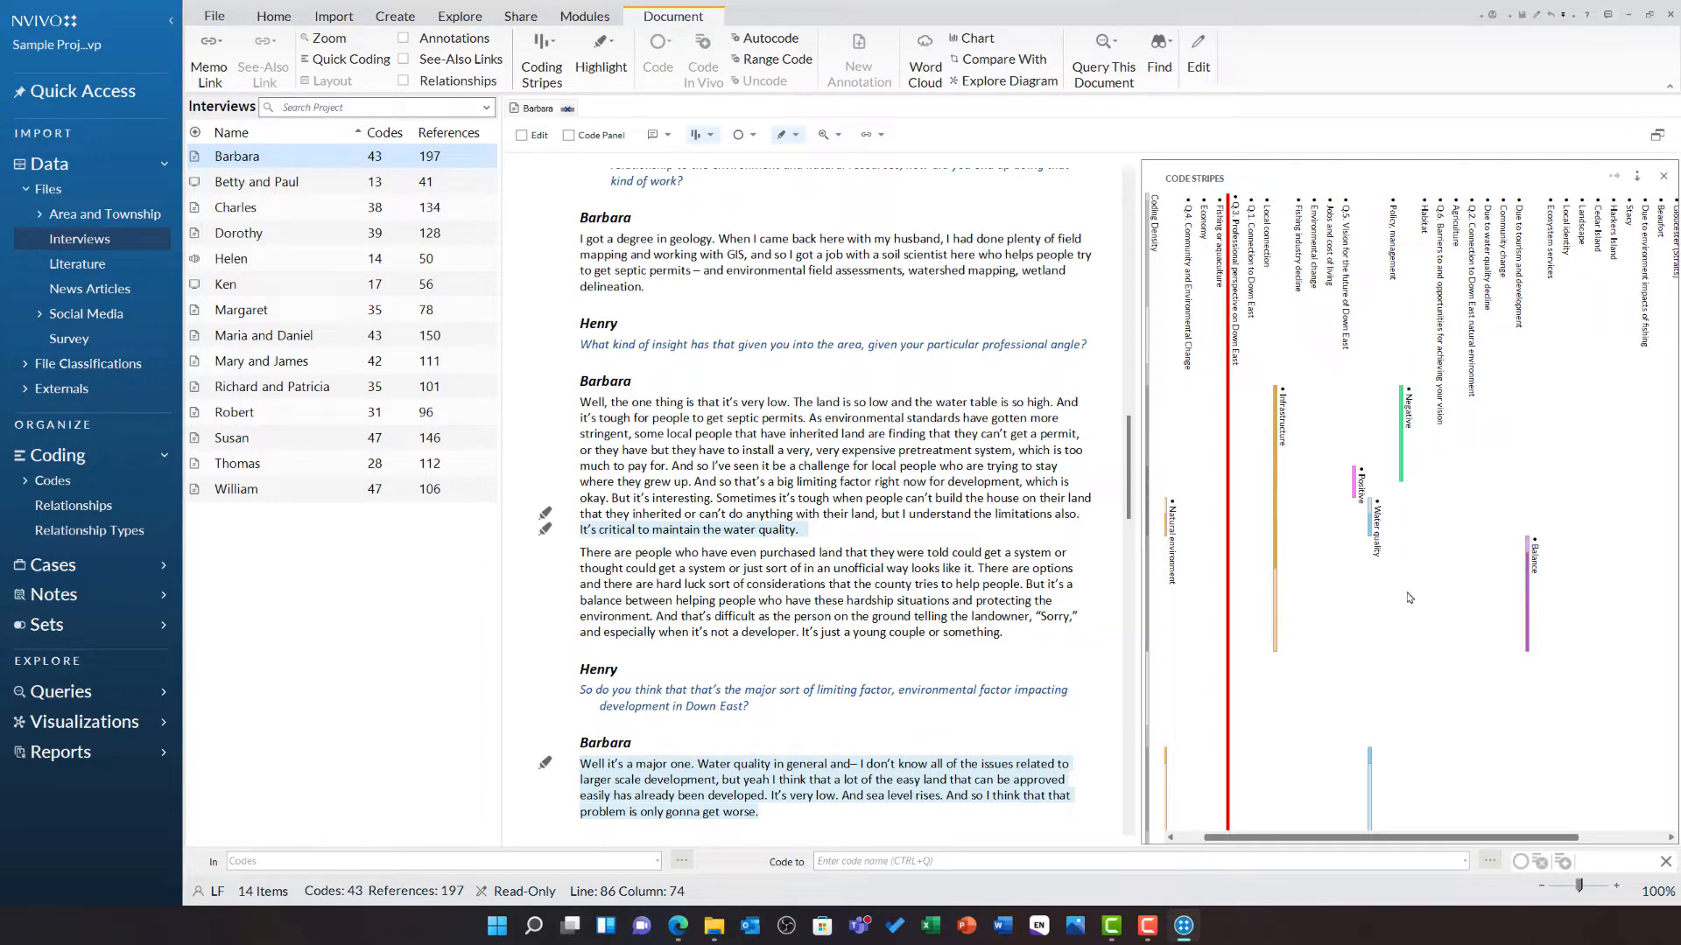
{"action": "left_click", "coordinate": [1401, 471]}
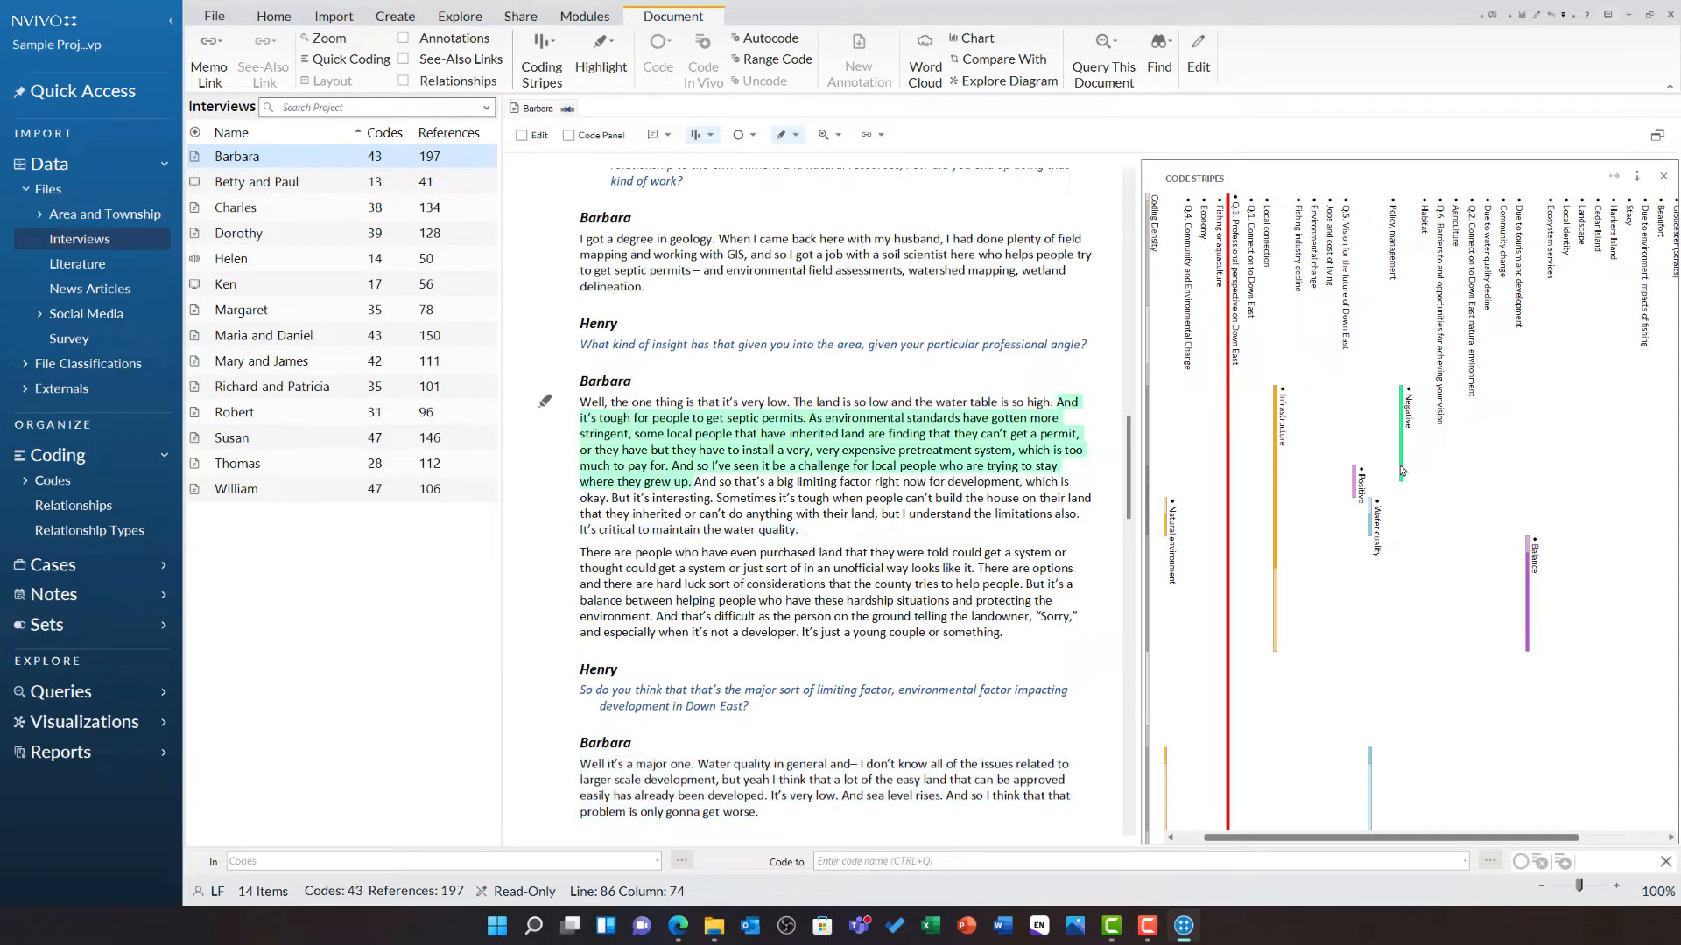
{"action": "left_click", "coordinate": [1355, 489]}
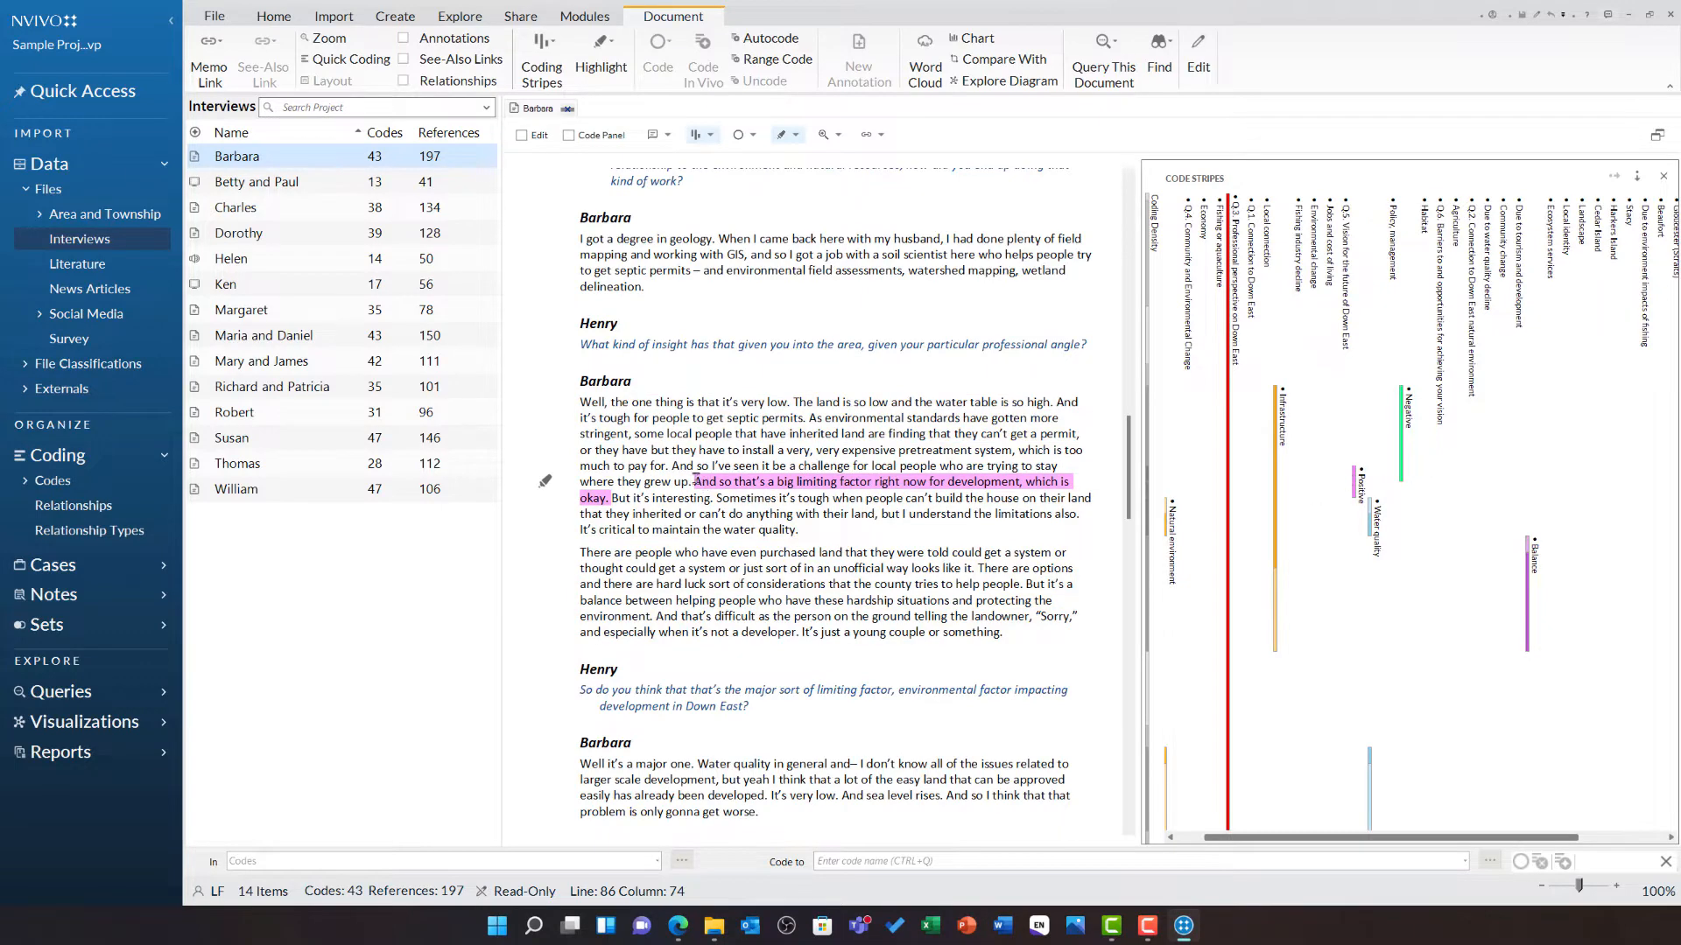
{"action": "left_click_drag", "start_coordinate": [694, 481], "coordinate": [611, 500]}
{"action": "left_click", "coordinate": [701, 533]}
- Return to the codes list and open the references coded to Negative under Attitude
{"action": "left_click", "coordinate": [112, 488]}
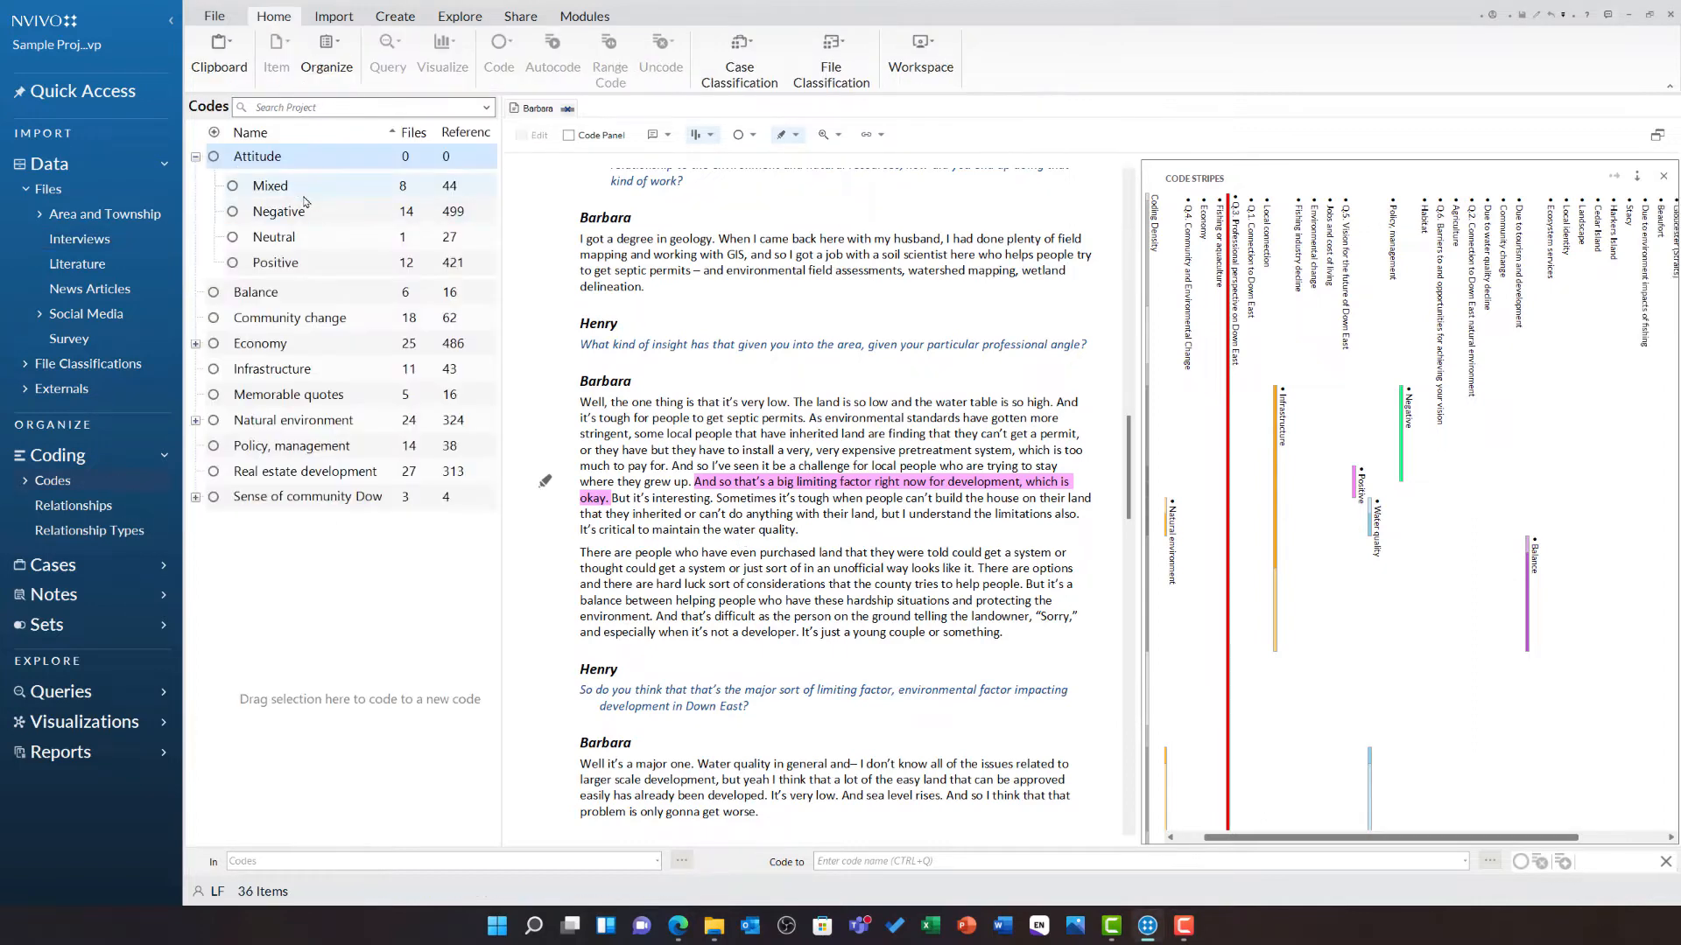
{"action": "left_click", "coordinate": [314, 222]}
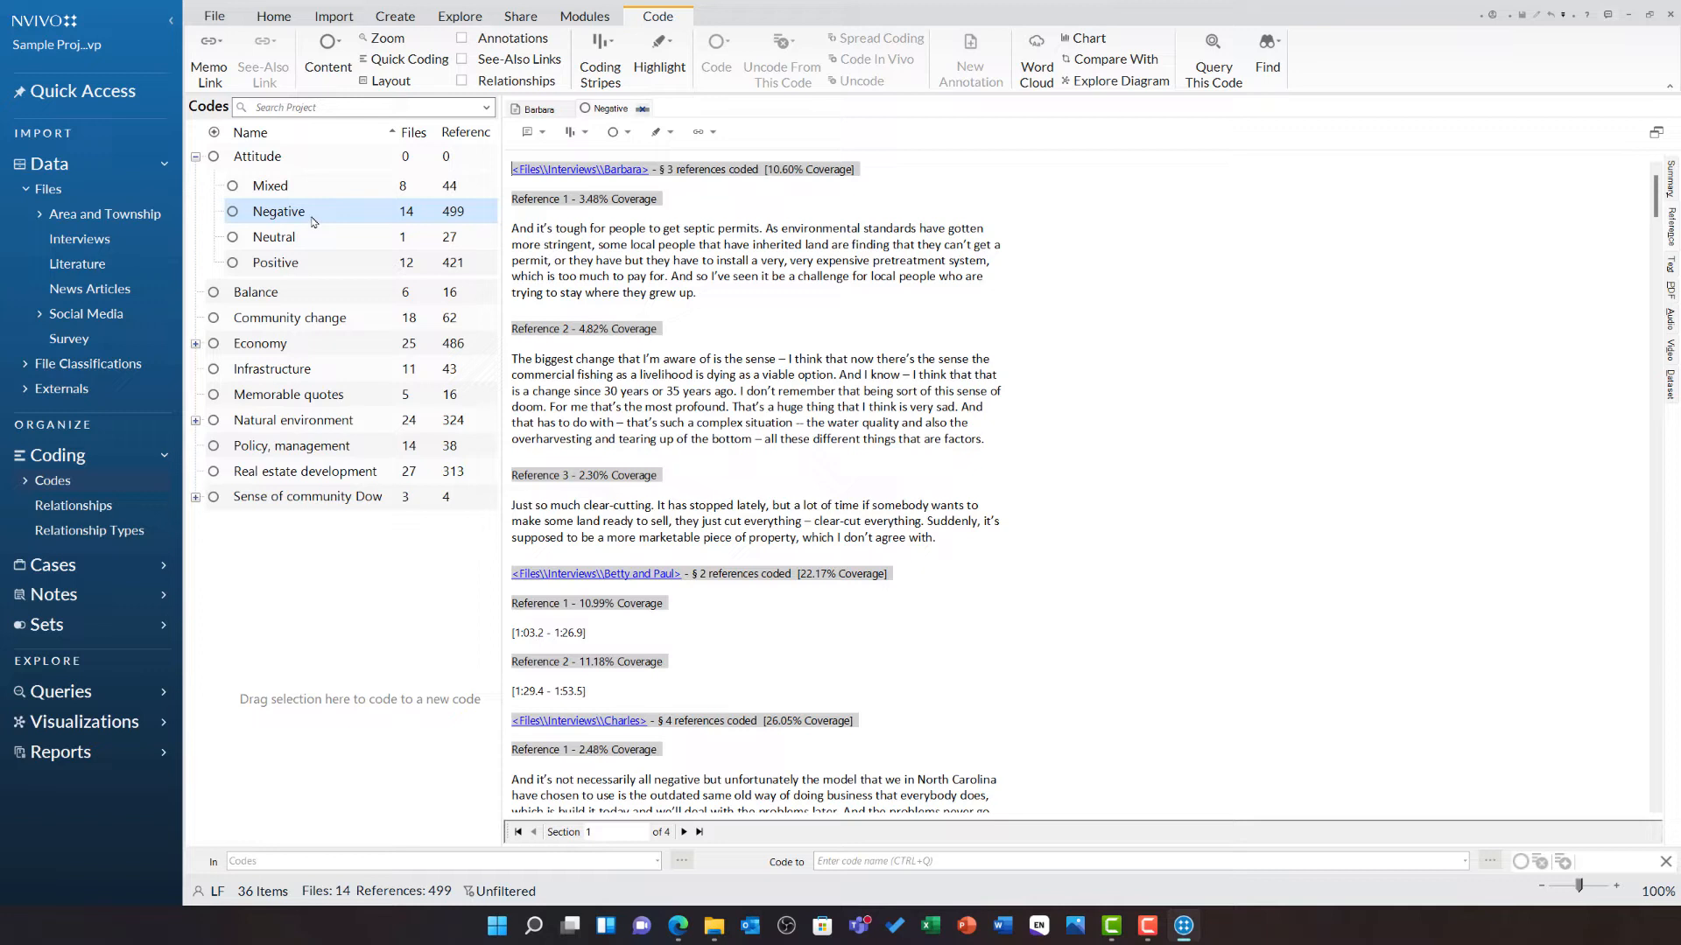
- Create a Coding Query whose first criterion is content coded to the Positive code under Attitude
{"action": "left_click", "coordinate": [469, 19]}
{"action": "left_click", "coordinate": [640, 68]}
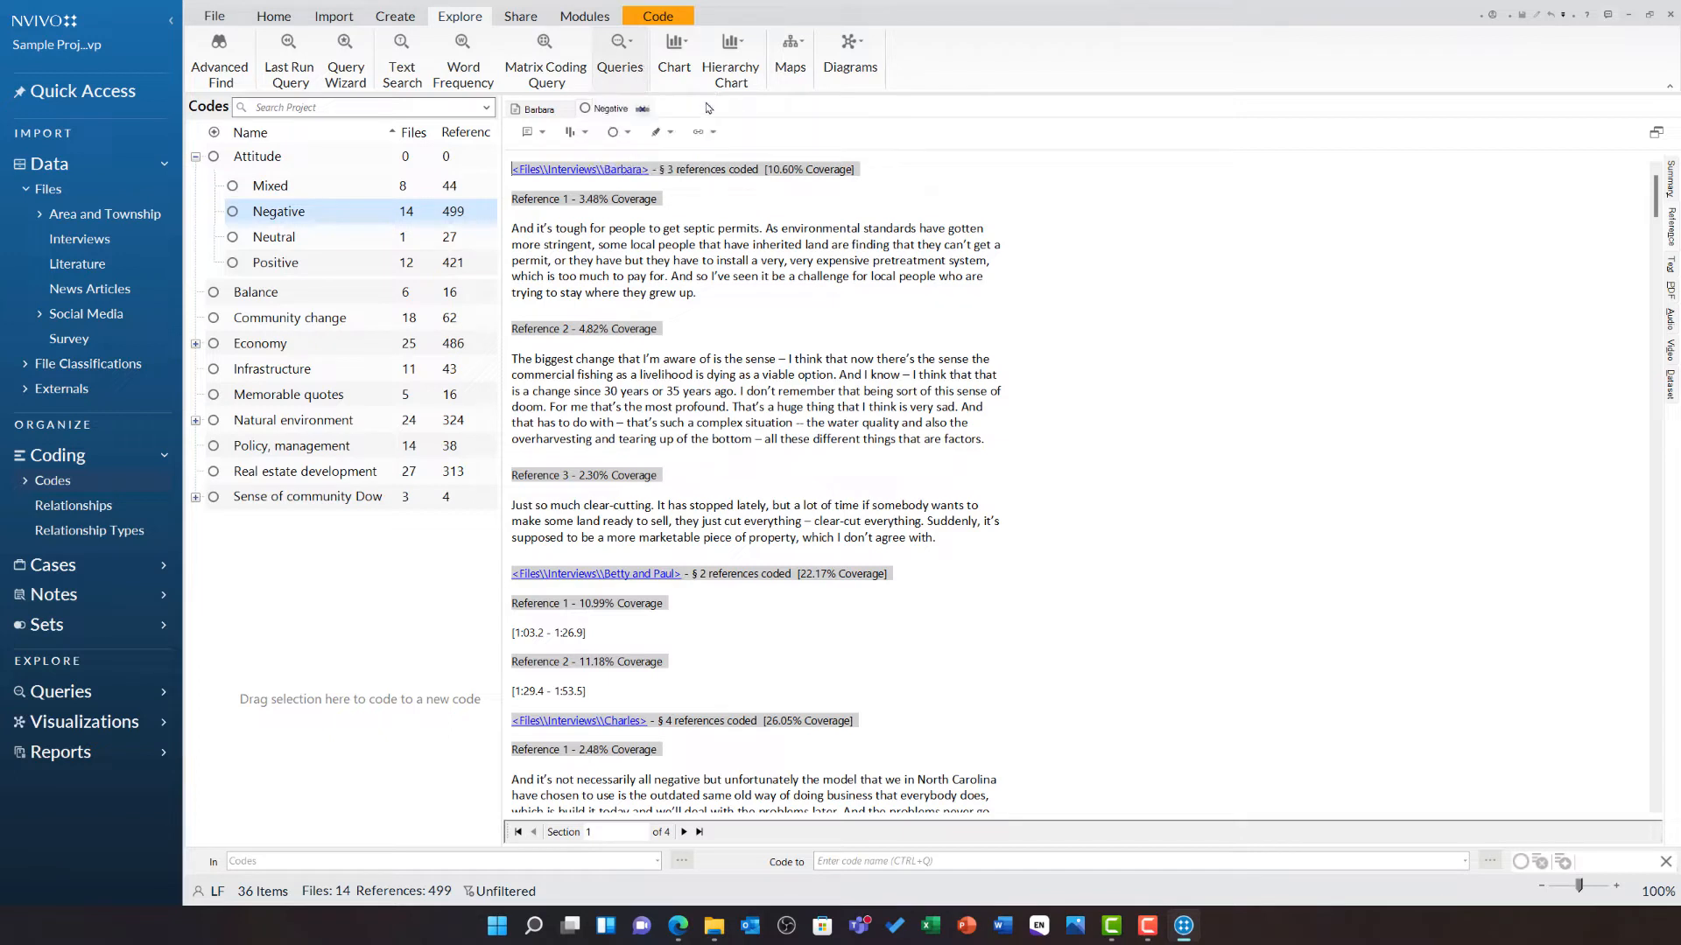
{"action": "left_click", "coordinate": [709, 108]}
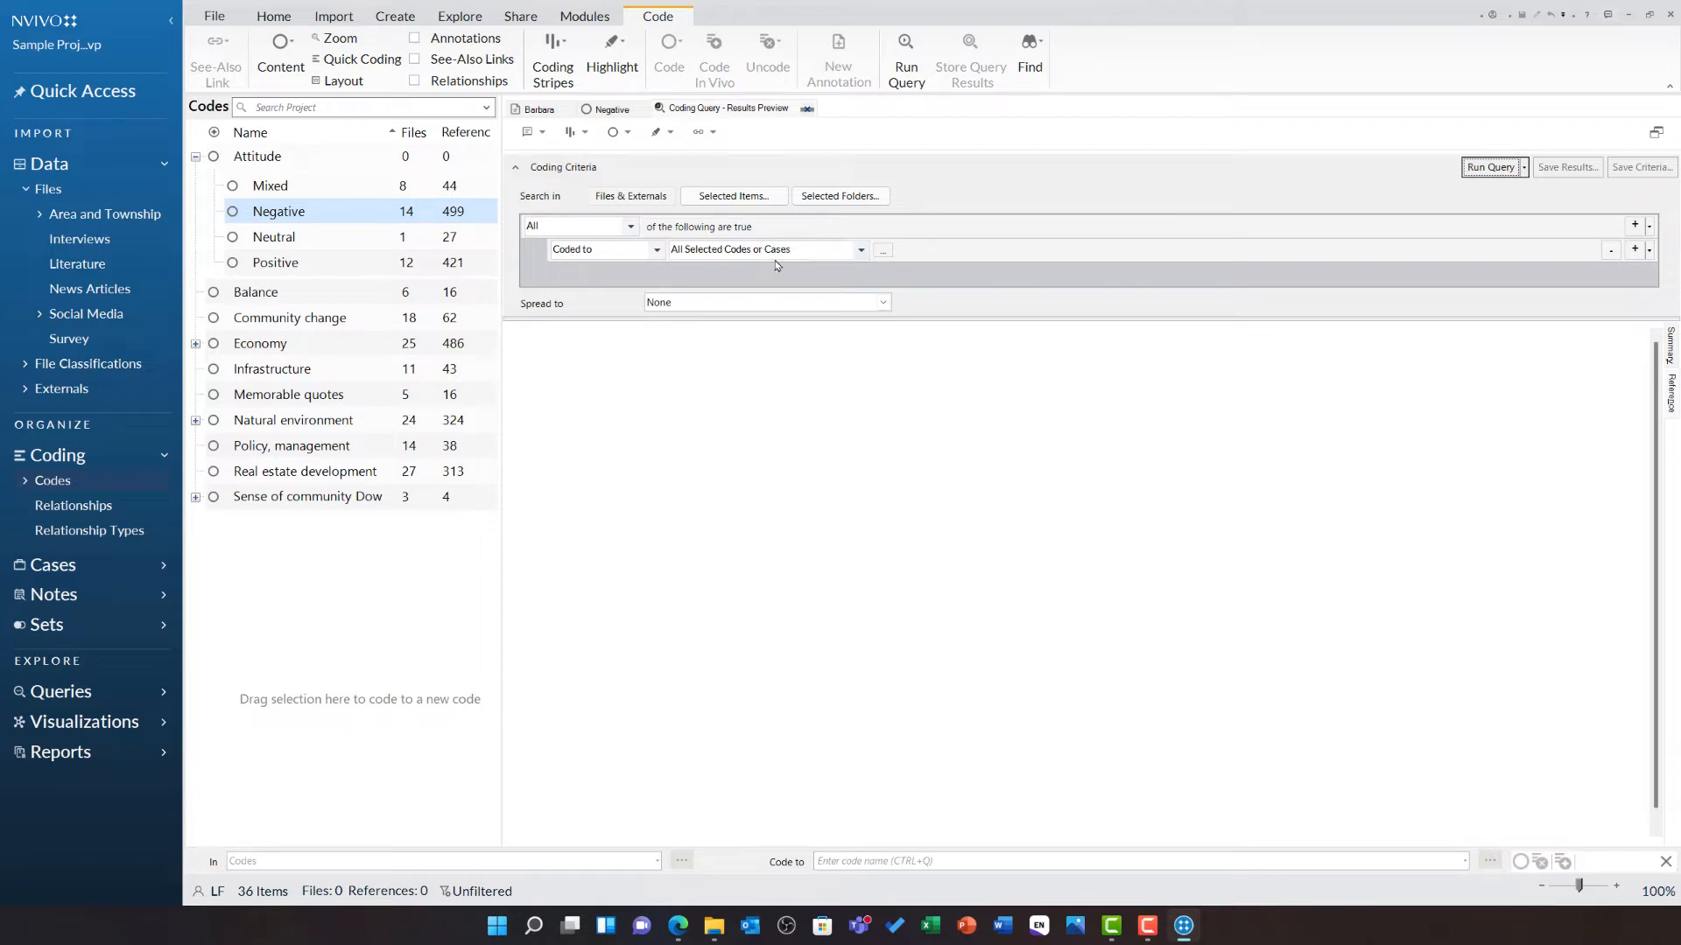
{"action": "left_click", "coordinate": [883, 252]}
{"action": "left_click", "coordinate": [657, 362]}
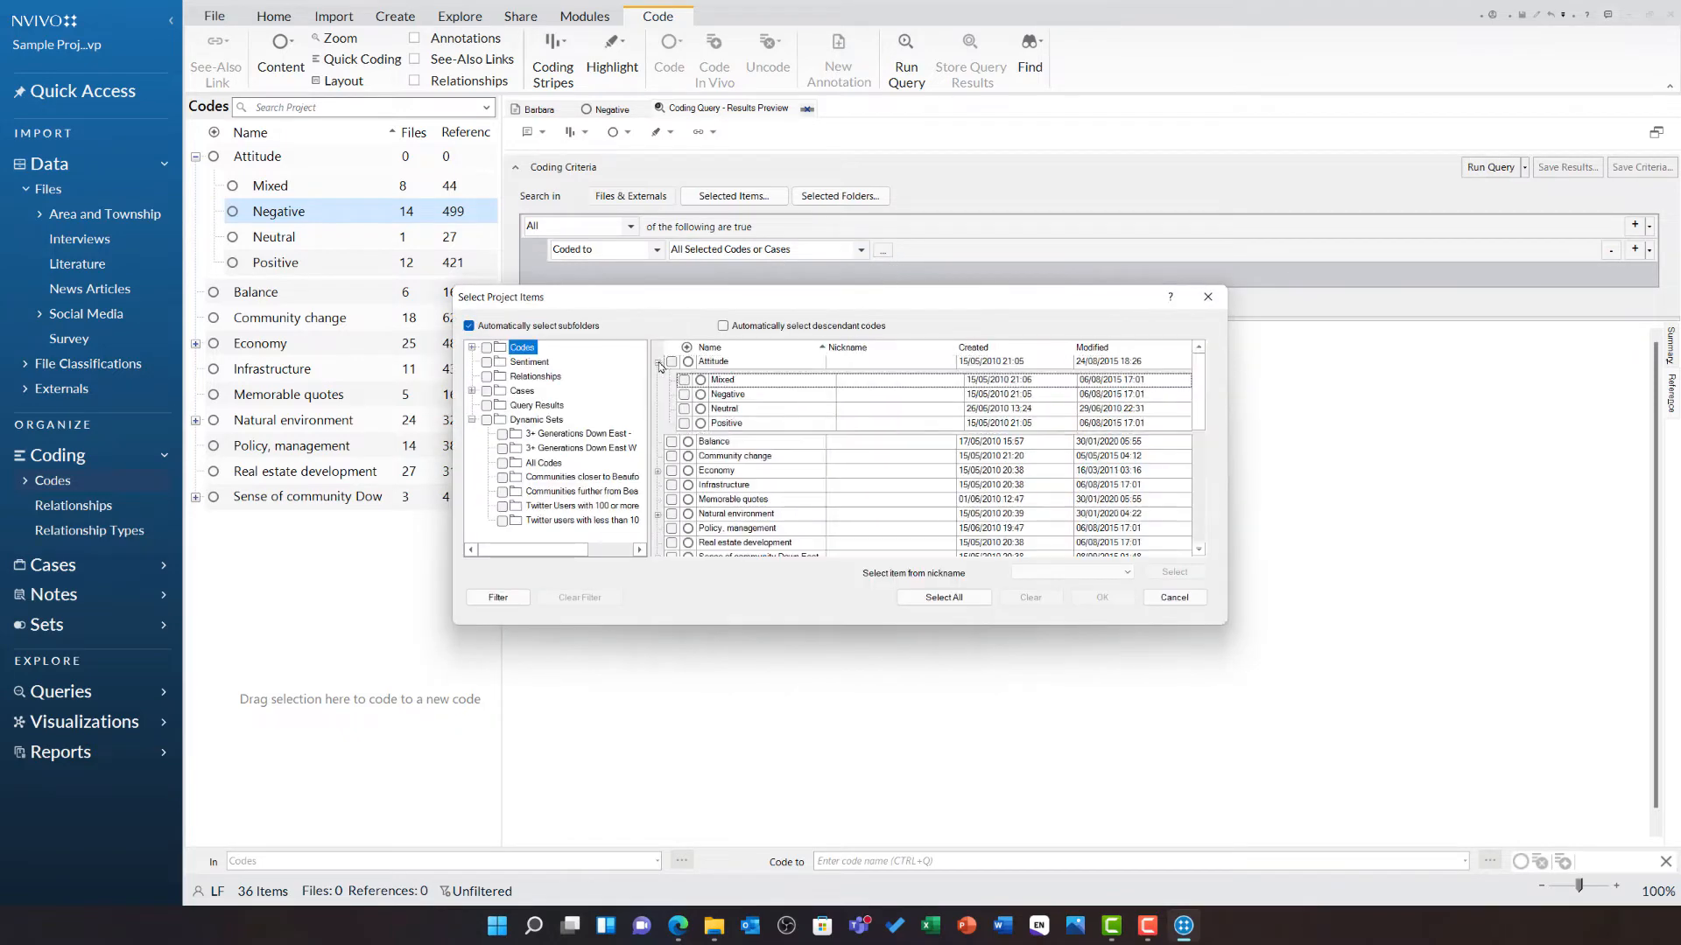
{"action": "left_click", "coordinate": [685, 424]}
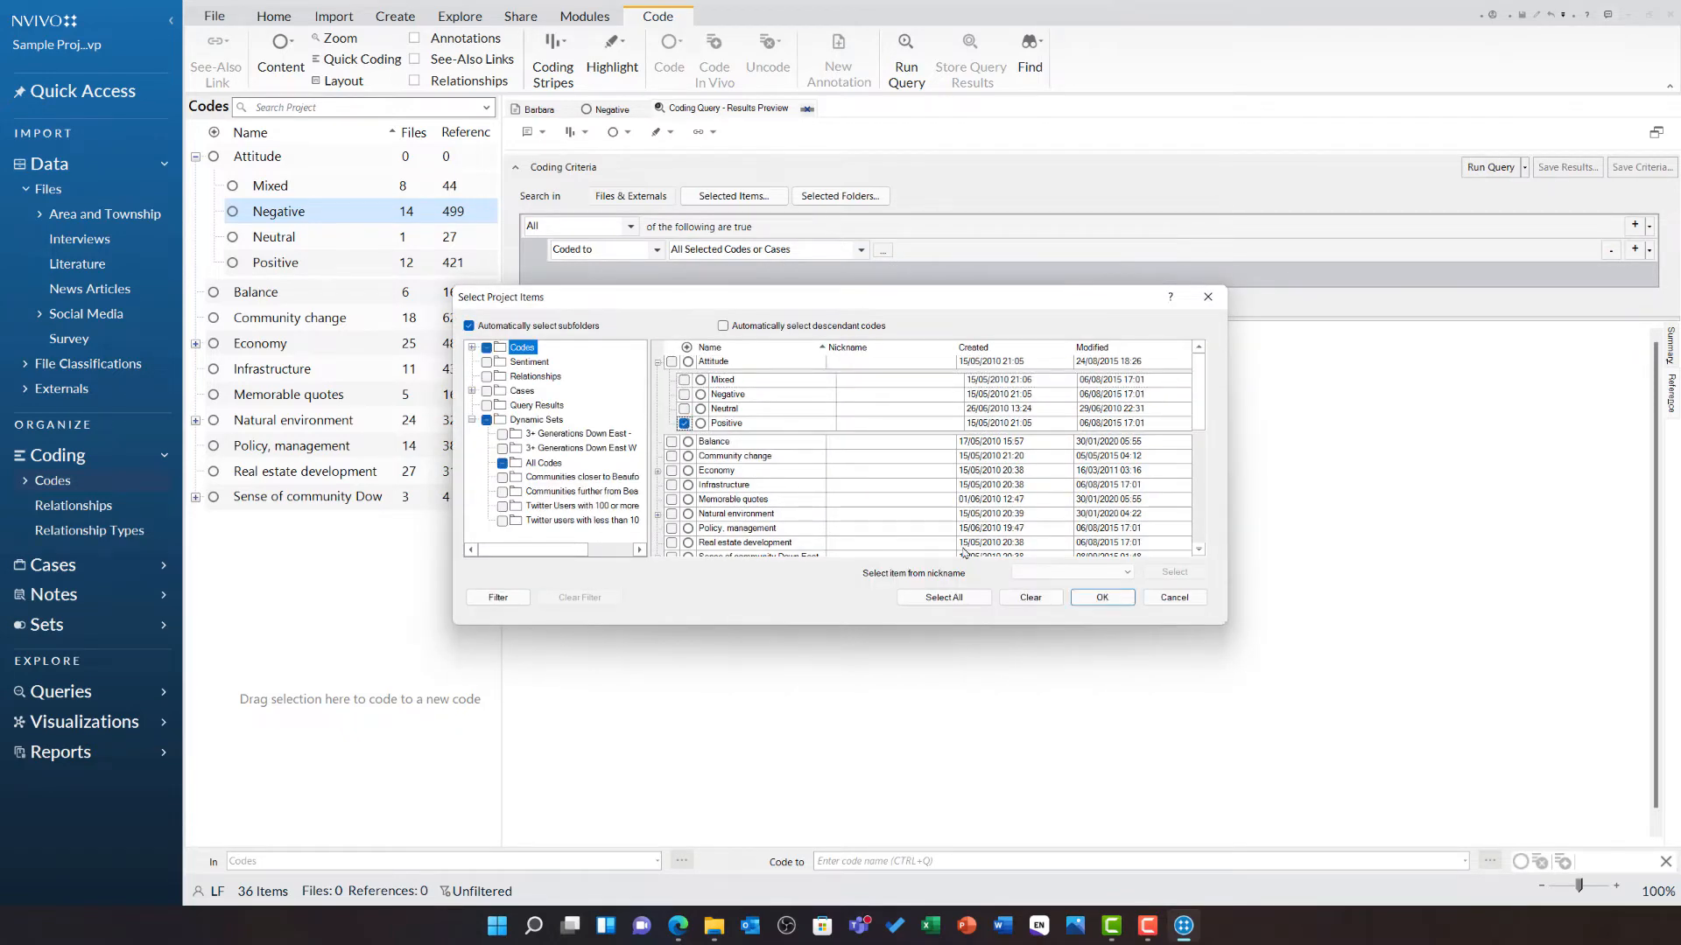
{"action": "left_click", "coordinate": [1085, 598]}
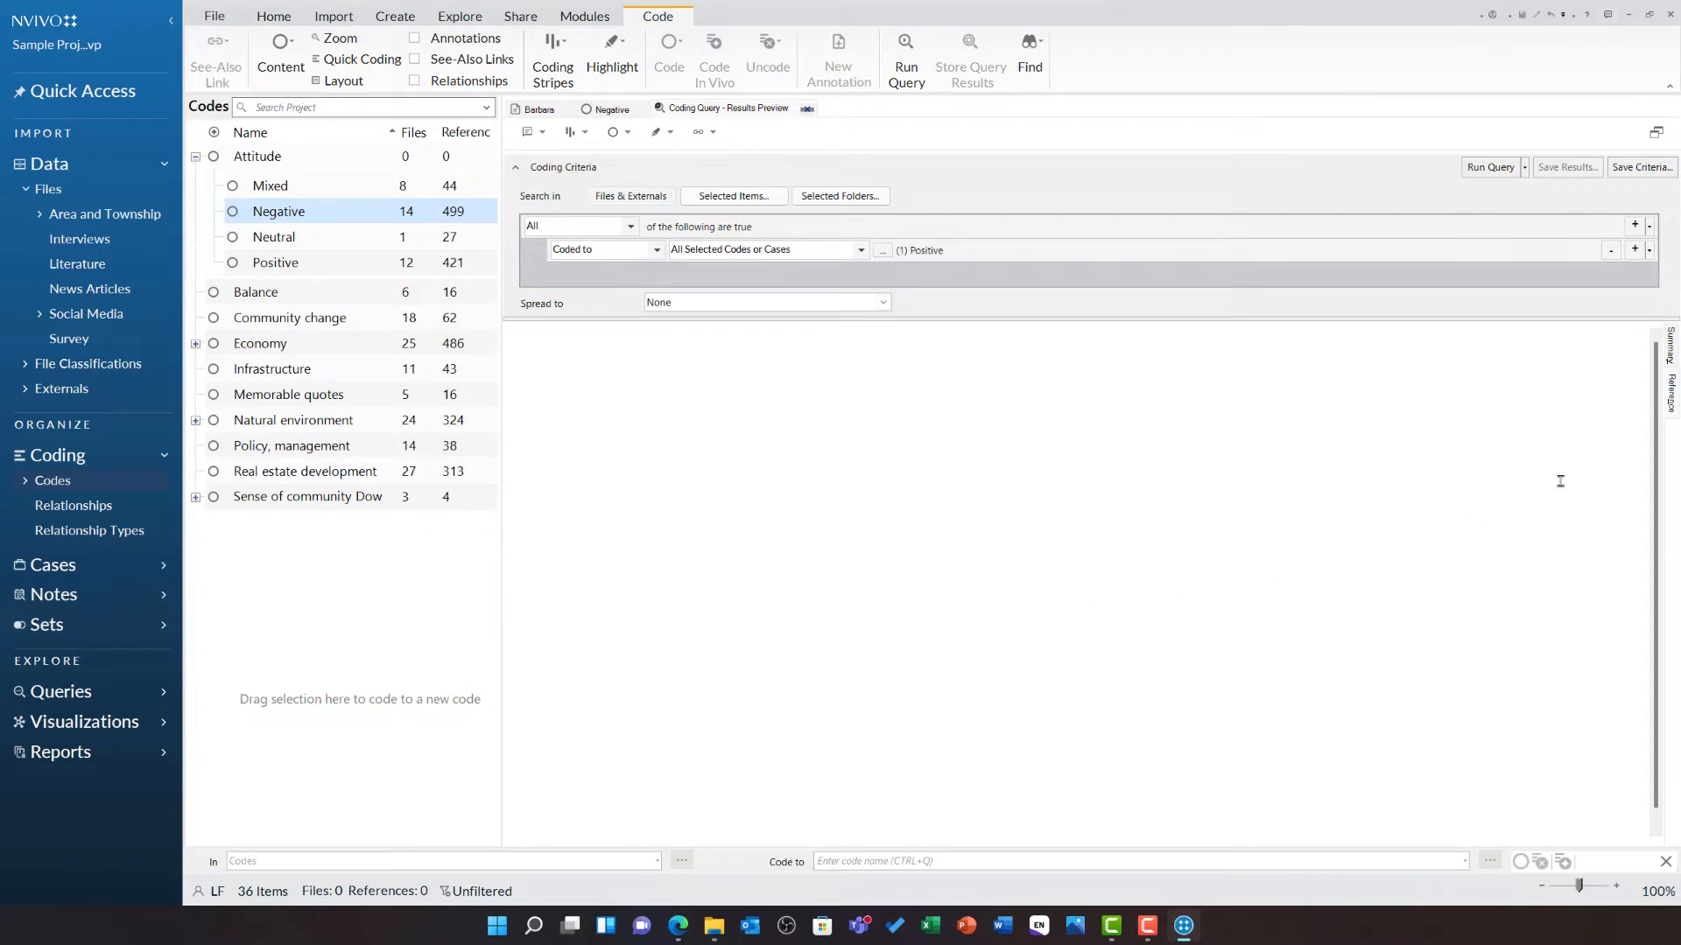
- Add a second criterion to the coding query for content coded to Economy
{"action": "left_click", "coordinate": [1636, 253]}
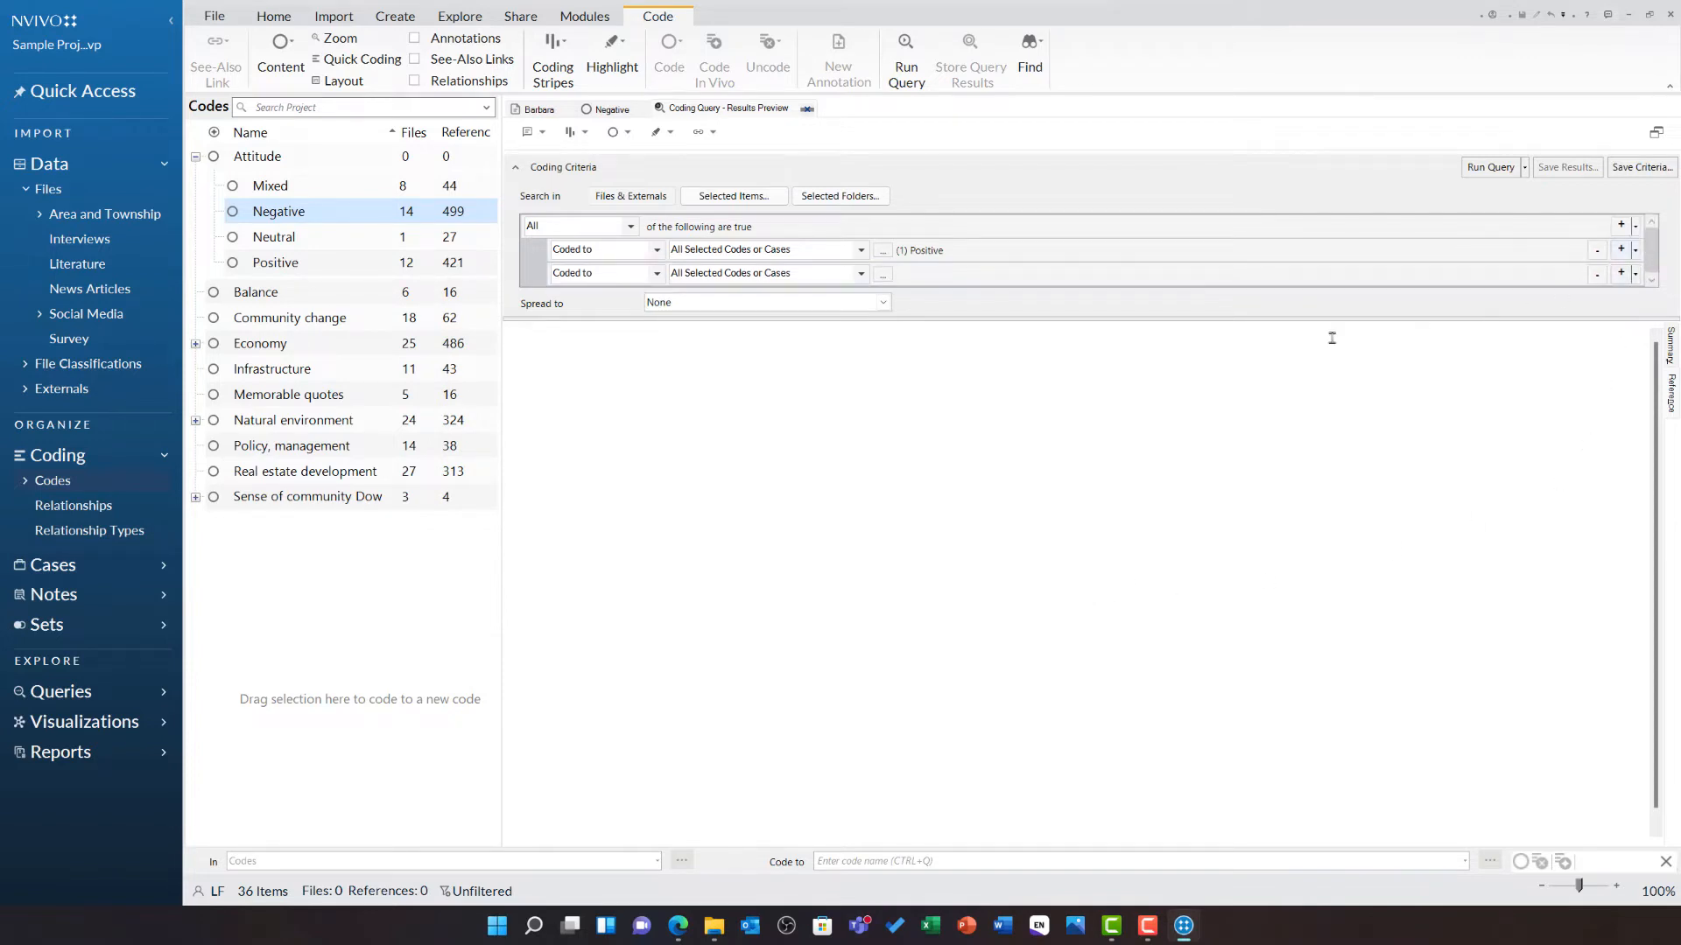
{"action": "left_click", "coordinate": [882, 275]}
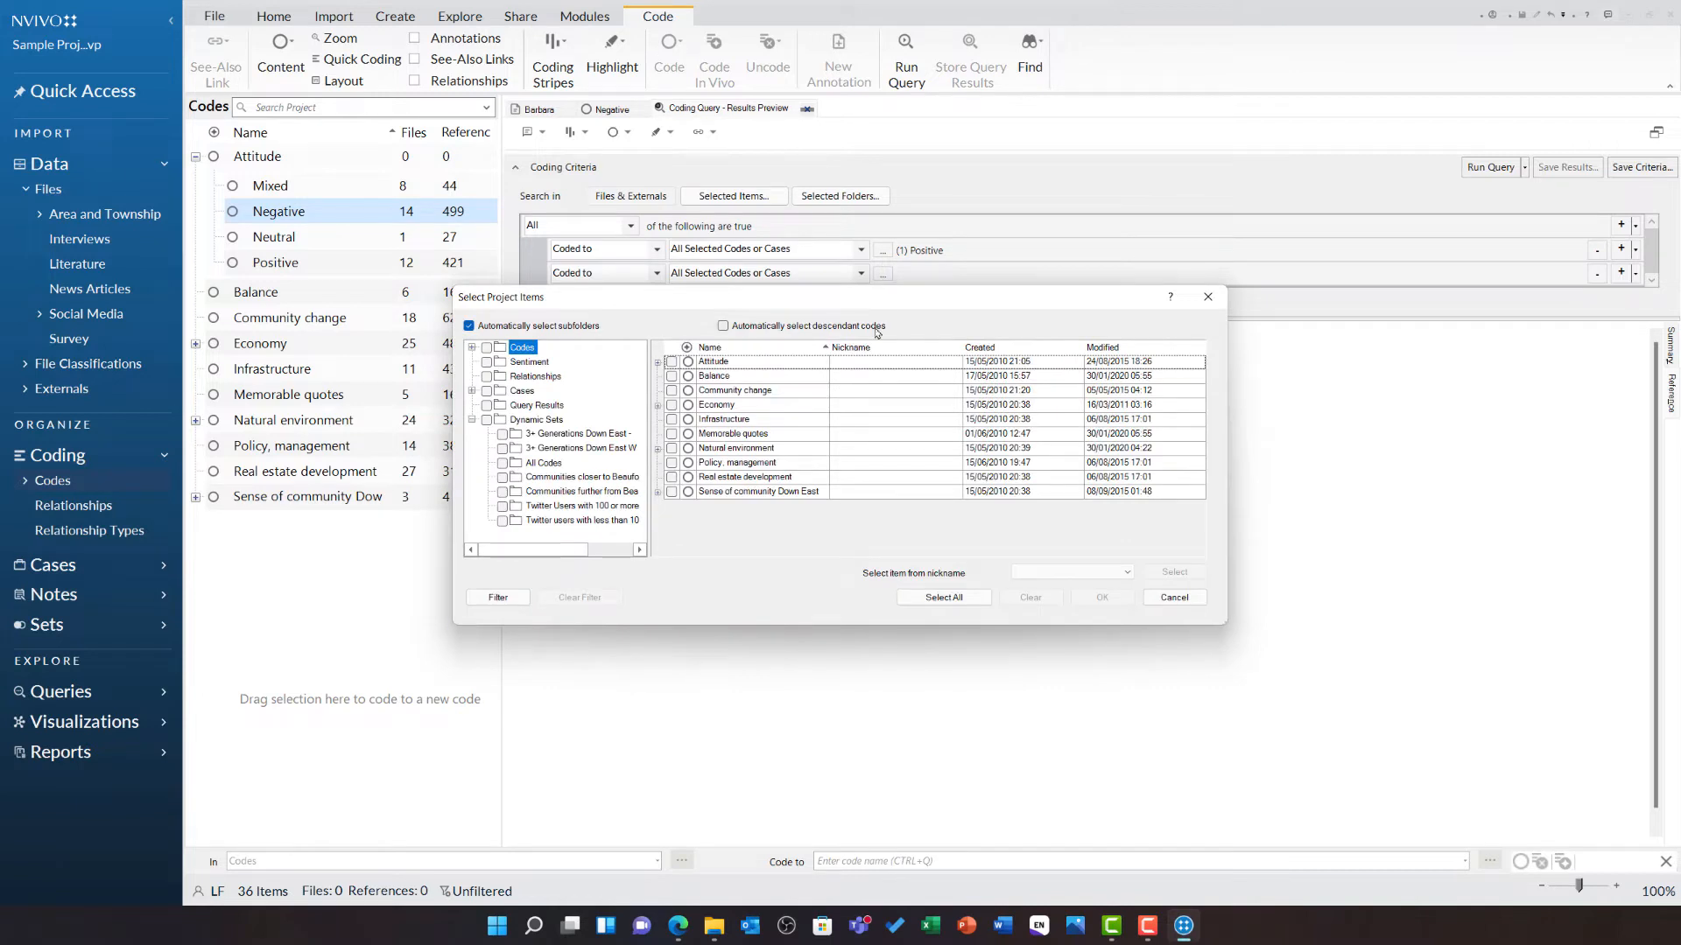
{"action": "left_click", "coordinate": [672, 405]}
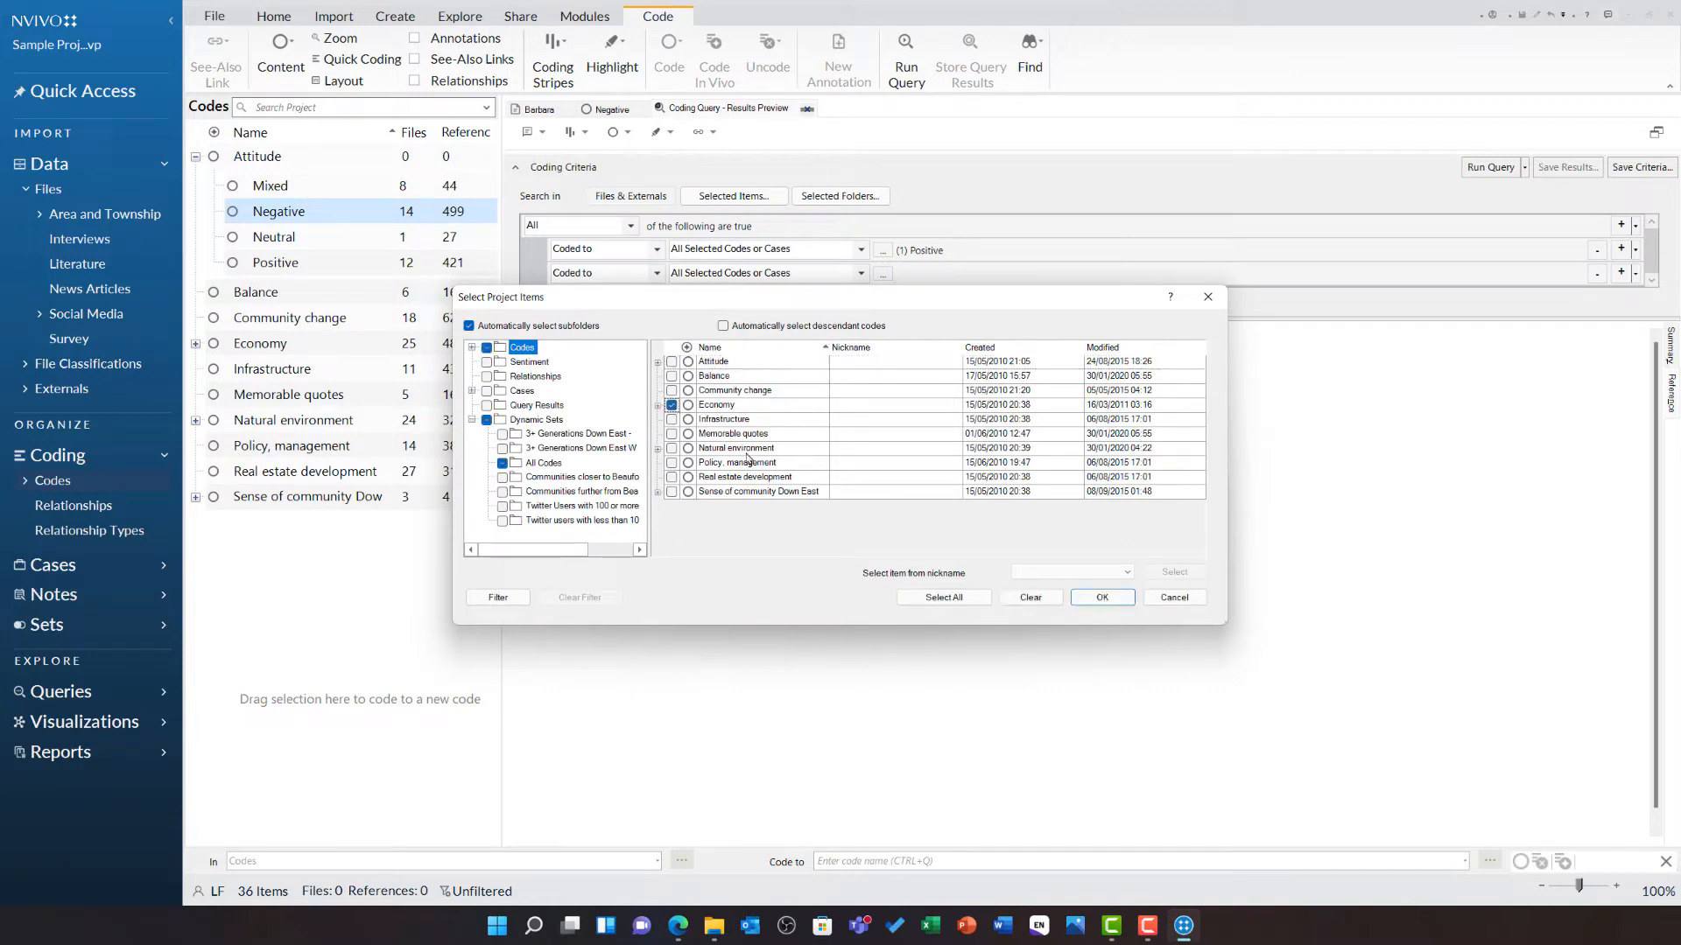
{"action": "left_click", "coordinate": [1105, 597]}
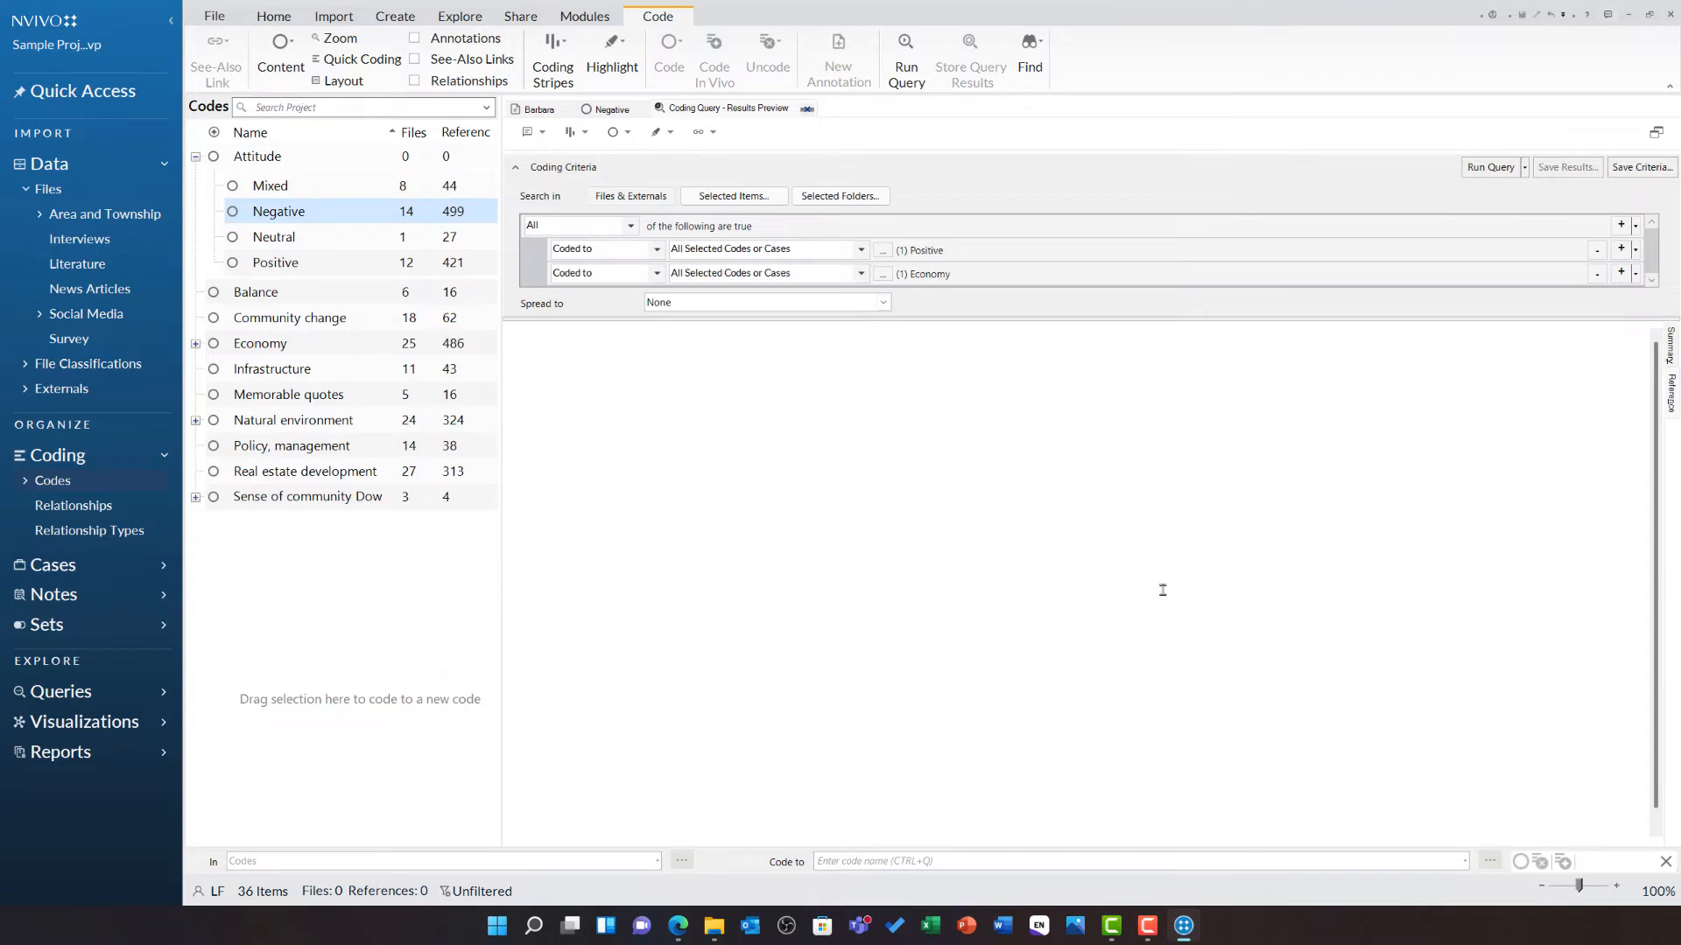
- Run the coding query for Positive and Economy, look through the coded references and return to the first one
{"action": "left_click", "coordinate": [1492, 169]}
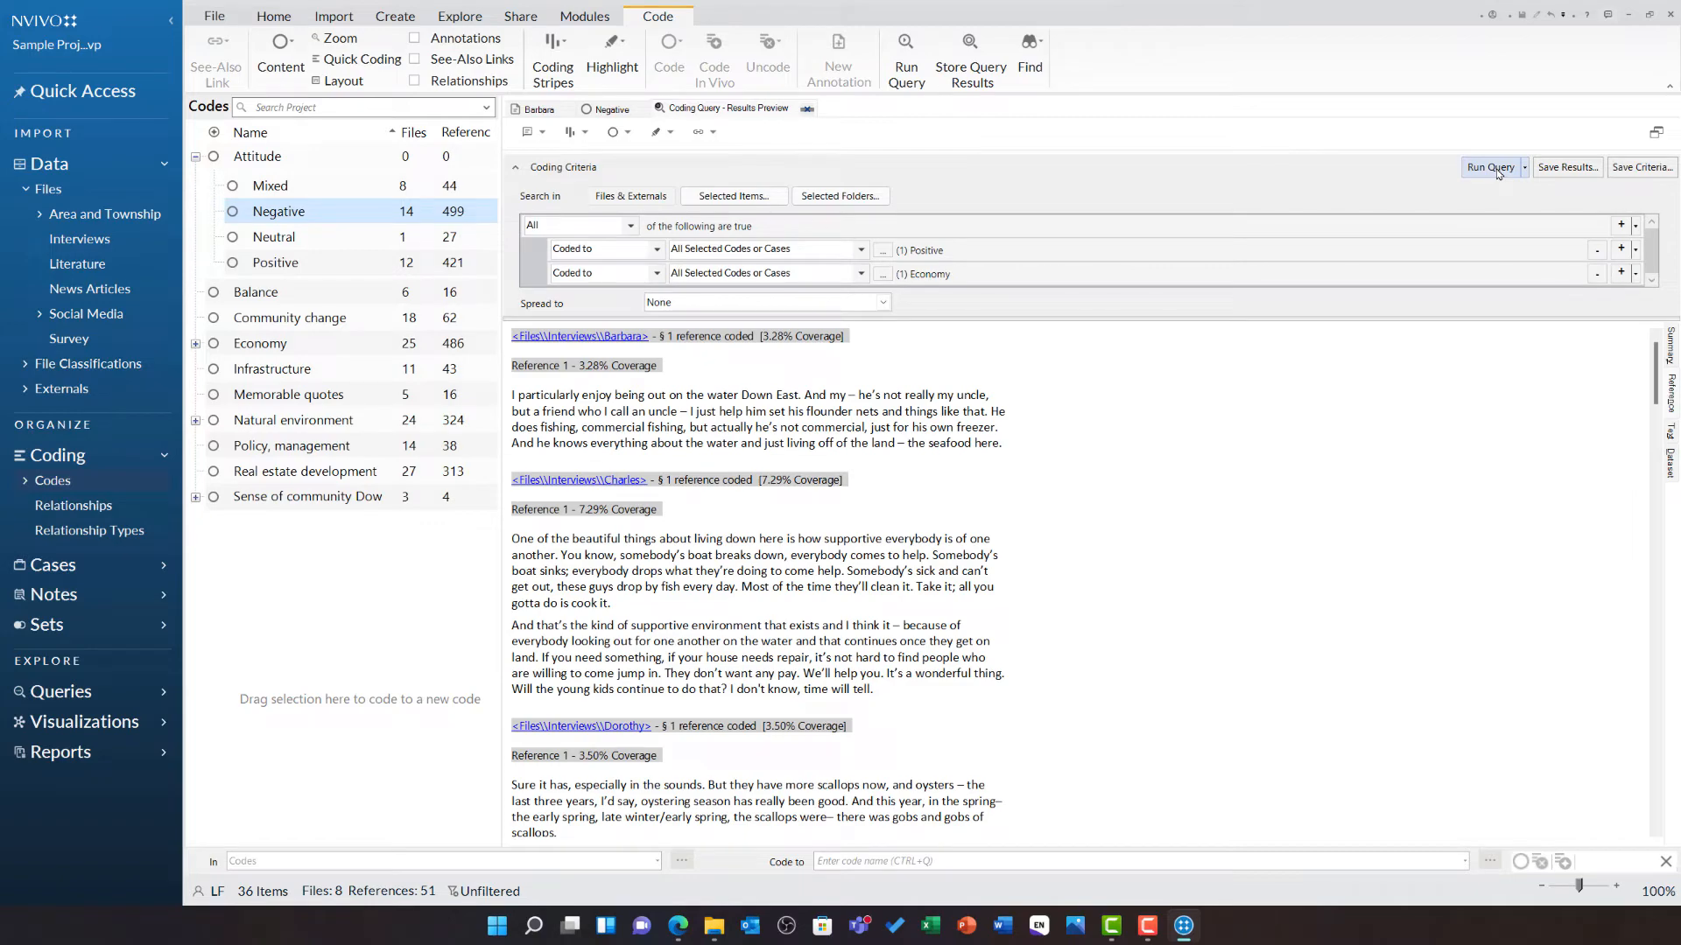
{"action": "scroll", "coordinate": [1171, 507], "scroll_direction": "down", "scroll_amount": 10}
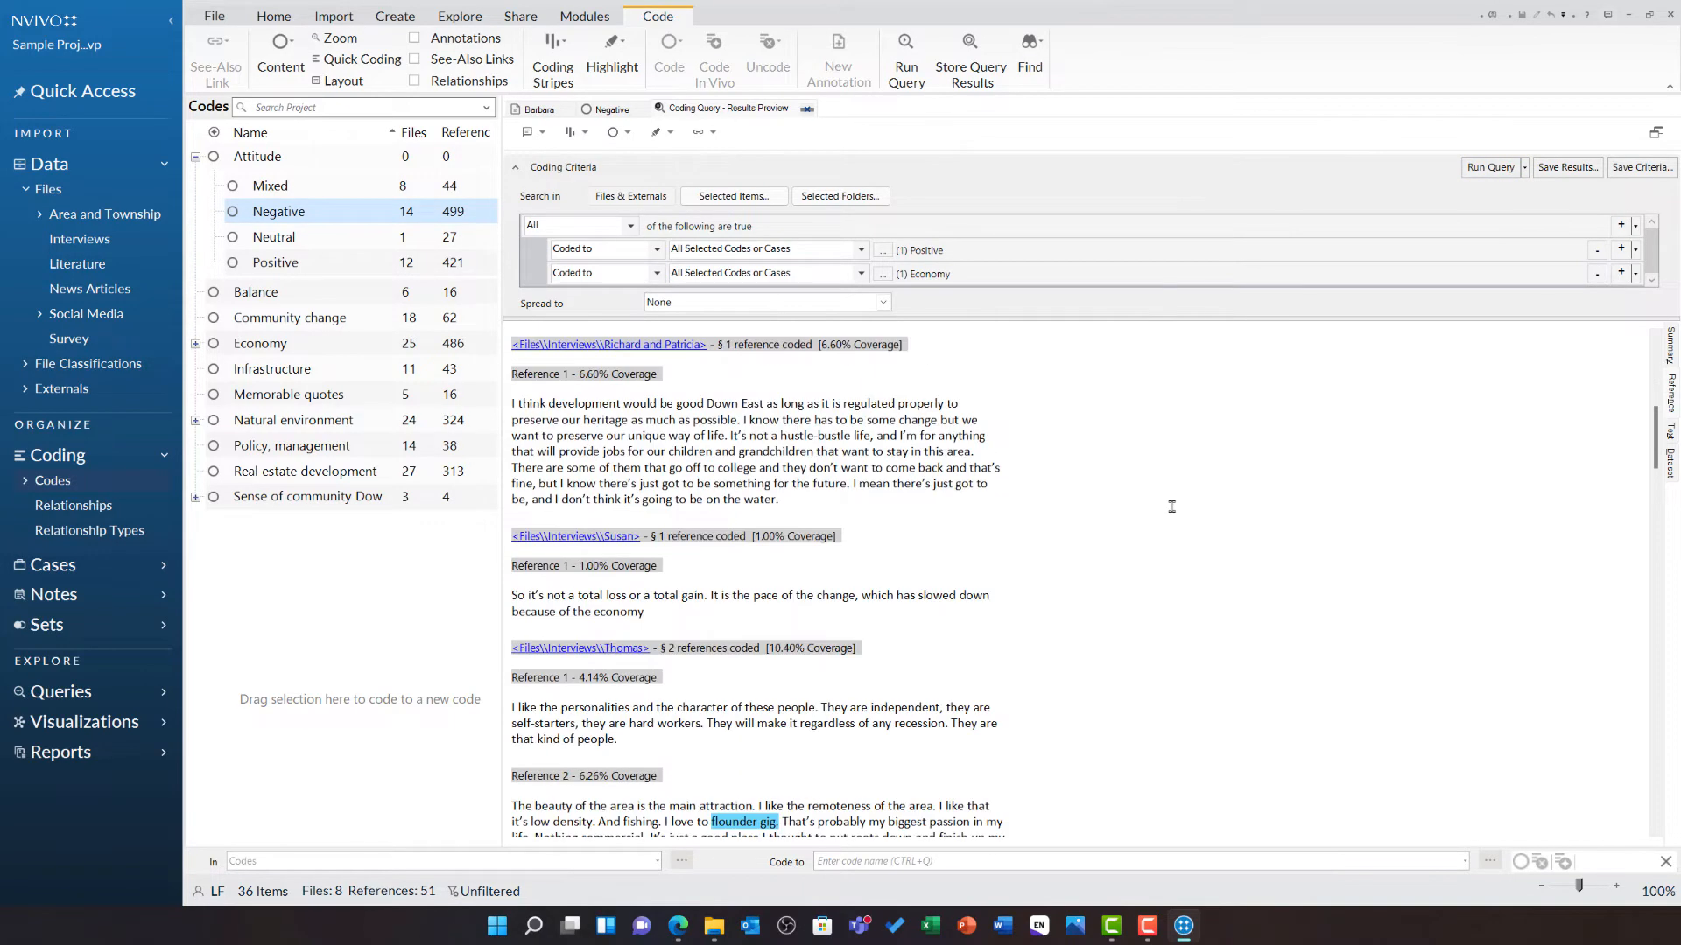
{"action": "scroll", "coordinate": [1172, 507], "scroll_direction": "down", "scroll_amount": 15}
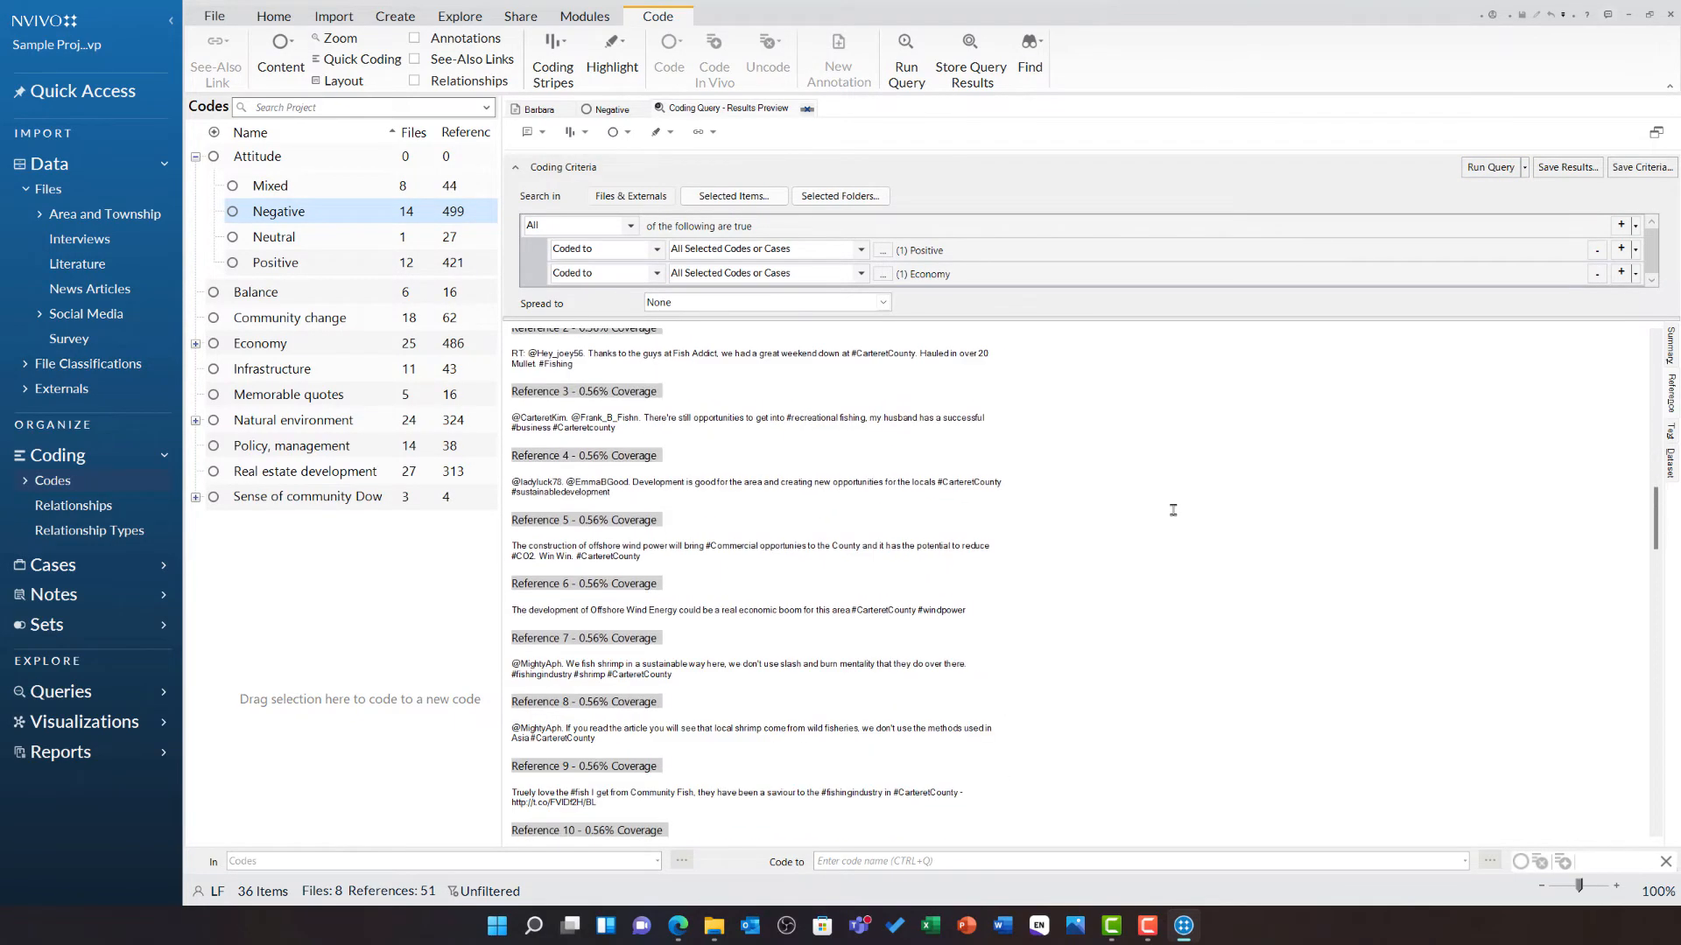
{"action": "scroll", "coordinate": [1173, 510], "scroll_direction": "down", "scroll_amount": 15}
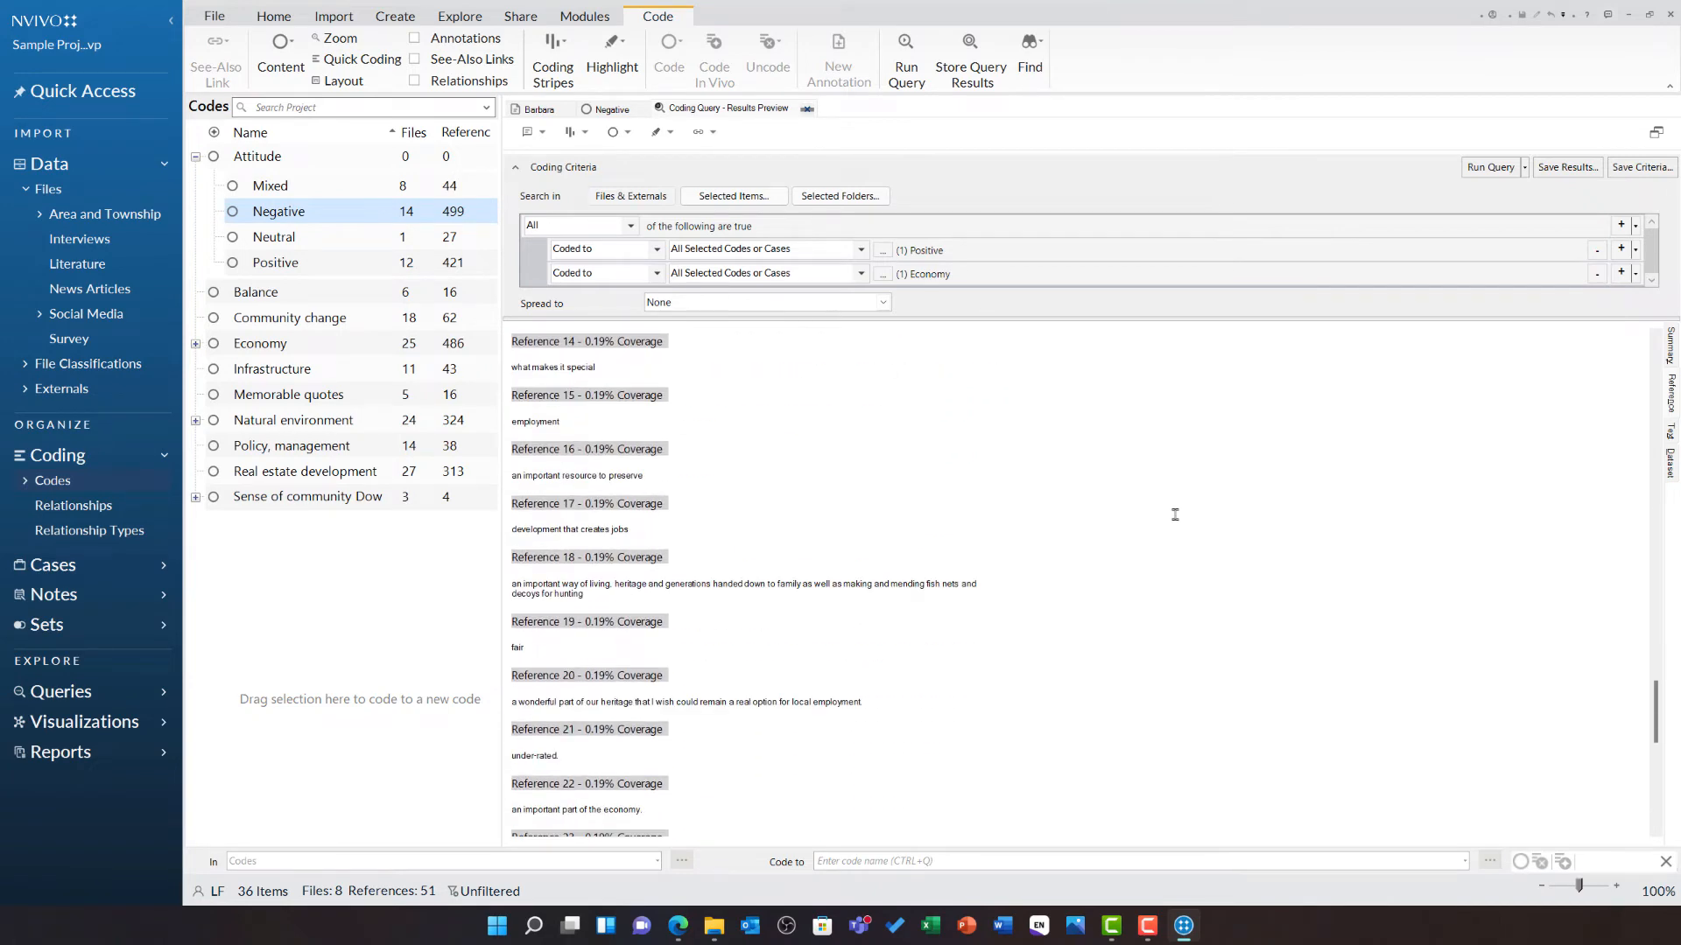
{"action": "left_click_drag", "start_coordinate": [1655, 725], "coordinate": [1660, 382]}
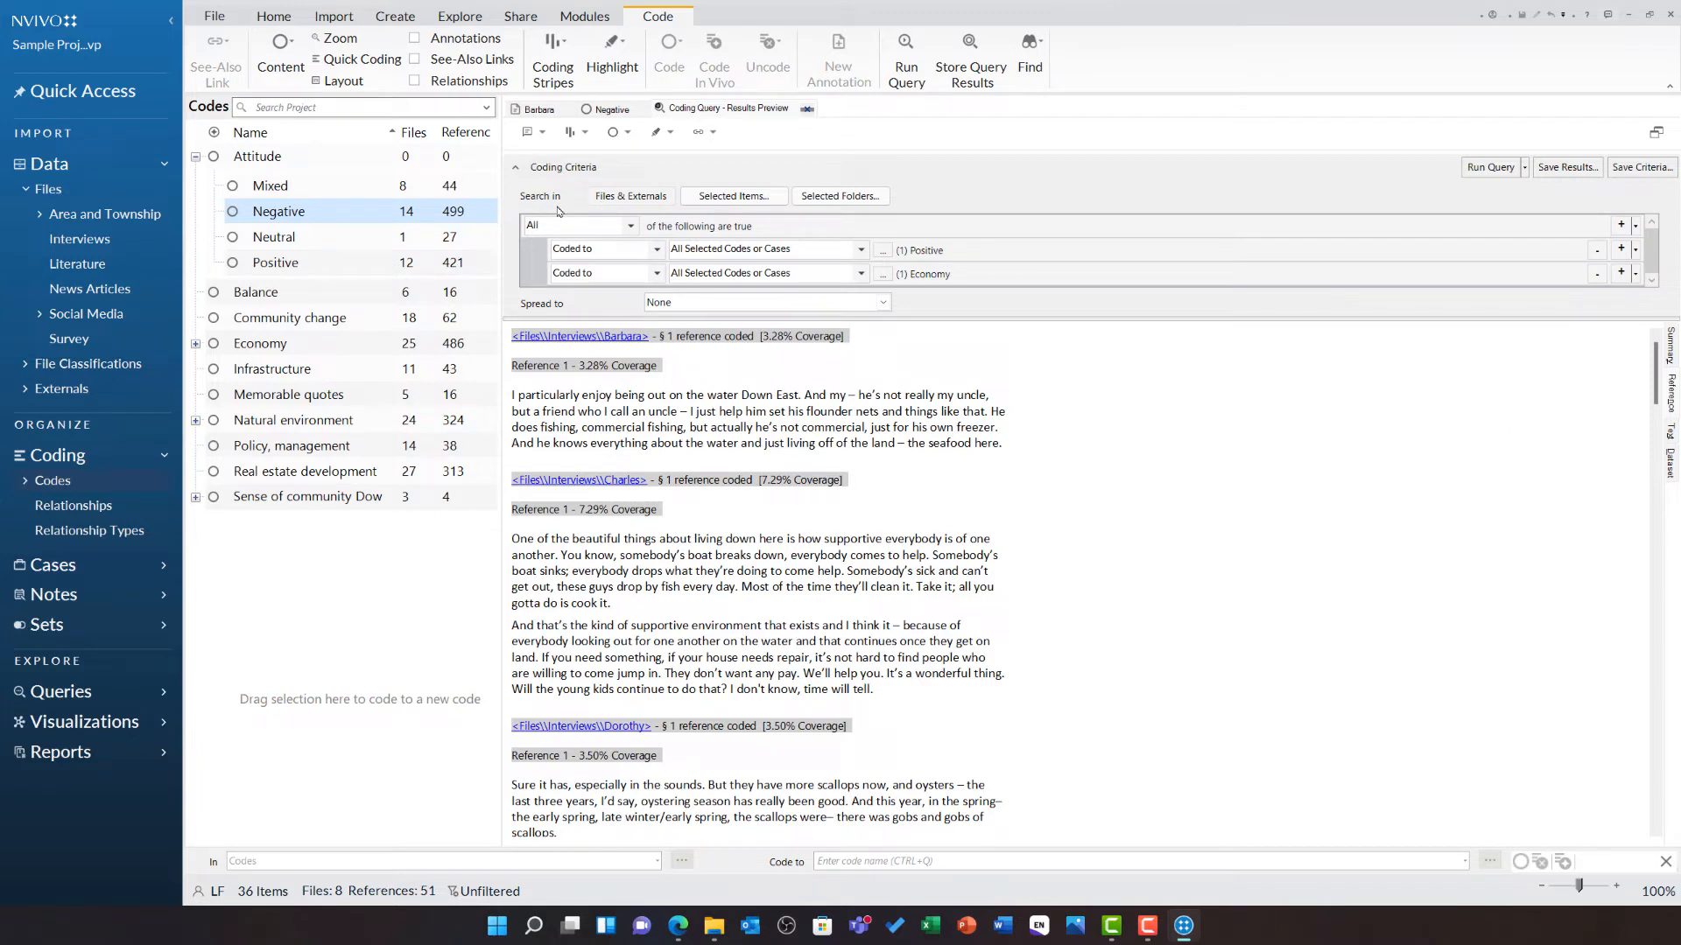
- Restrict the coding query's search scope to the Interviews folder under Files and run the query
{"action": "left_click", "coordinate": [853, 198]}
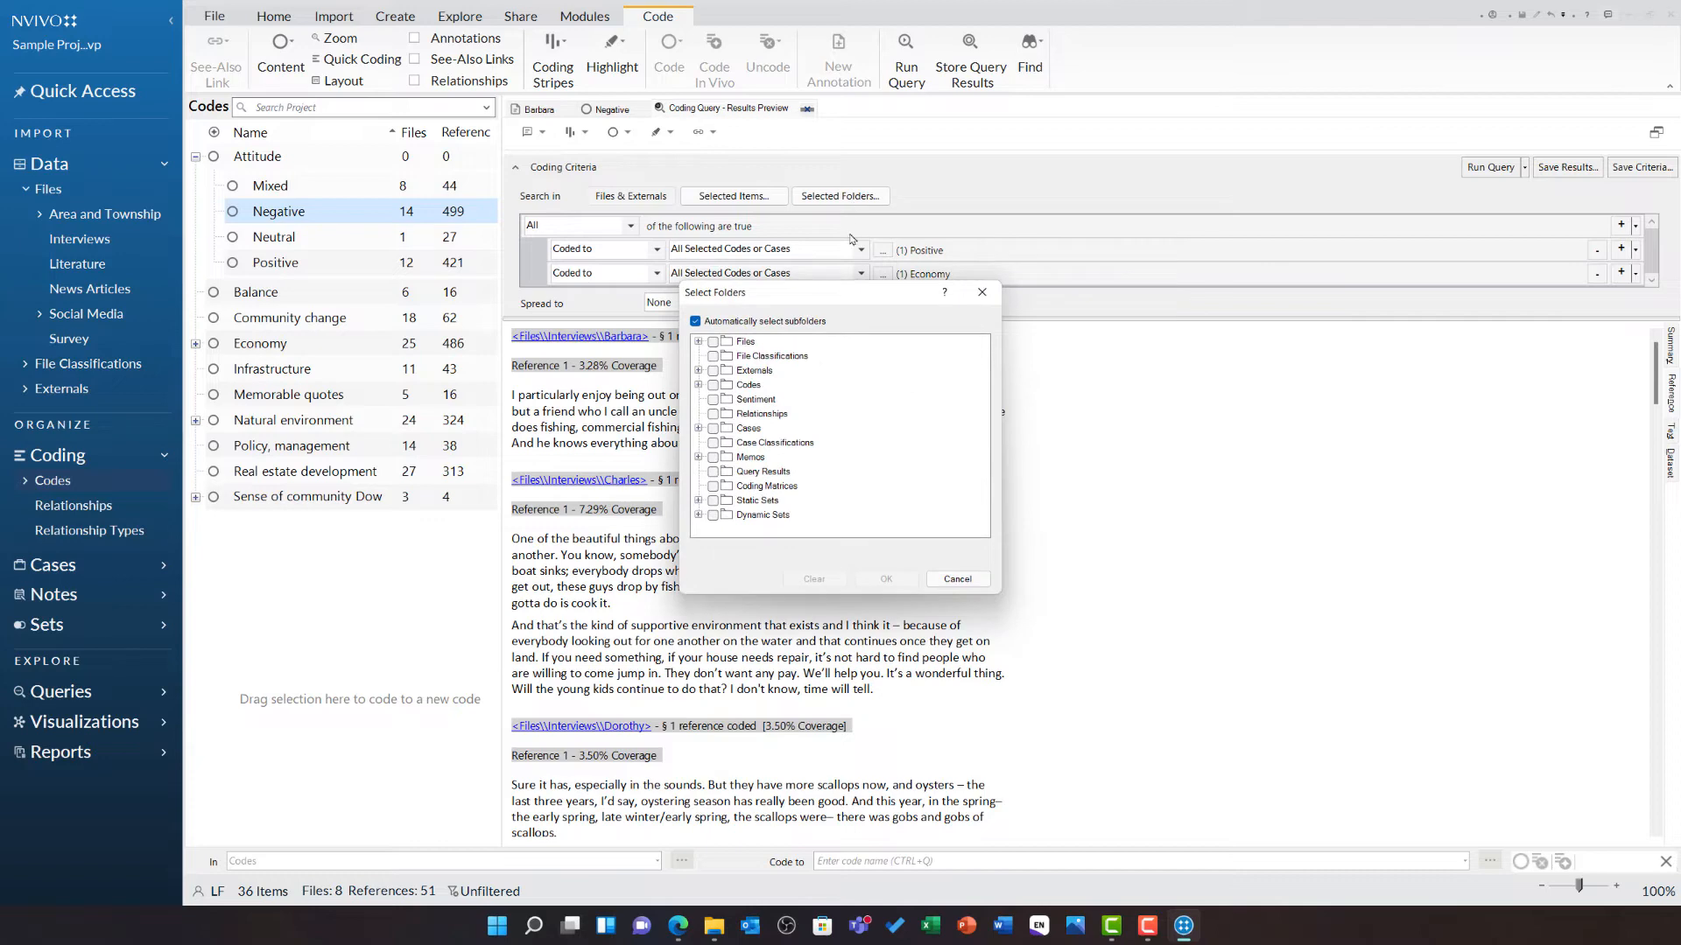
{"action": "left_click", "coordinate": [697, 341]}
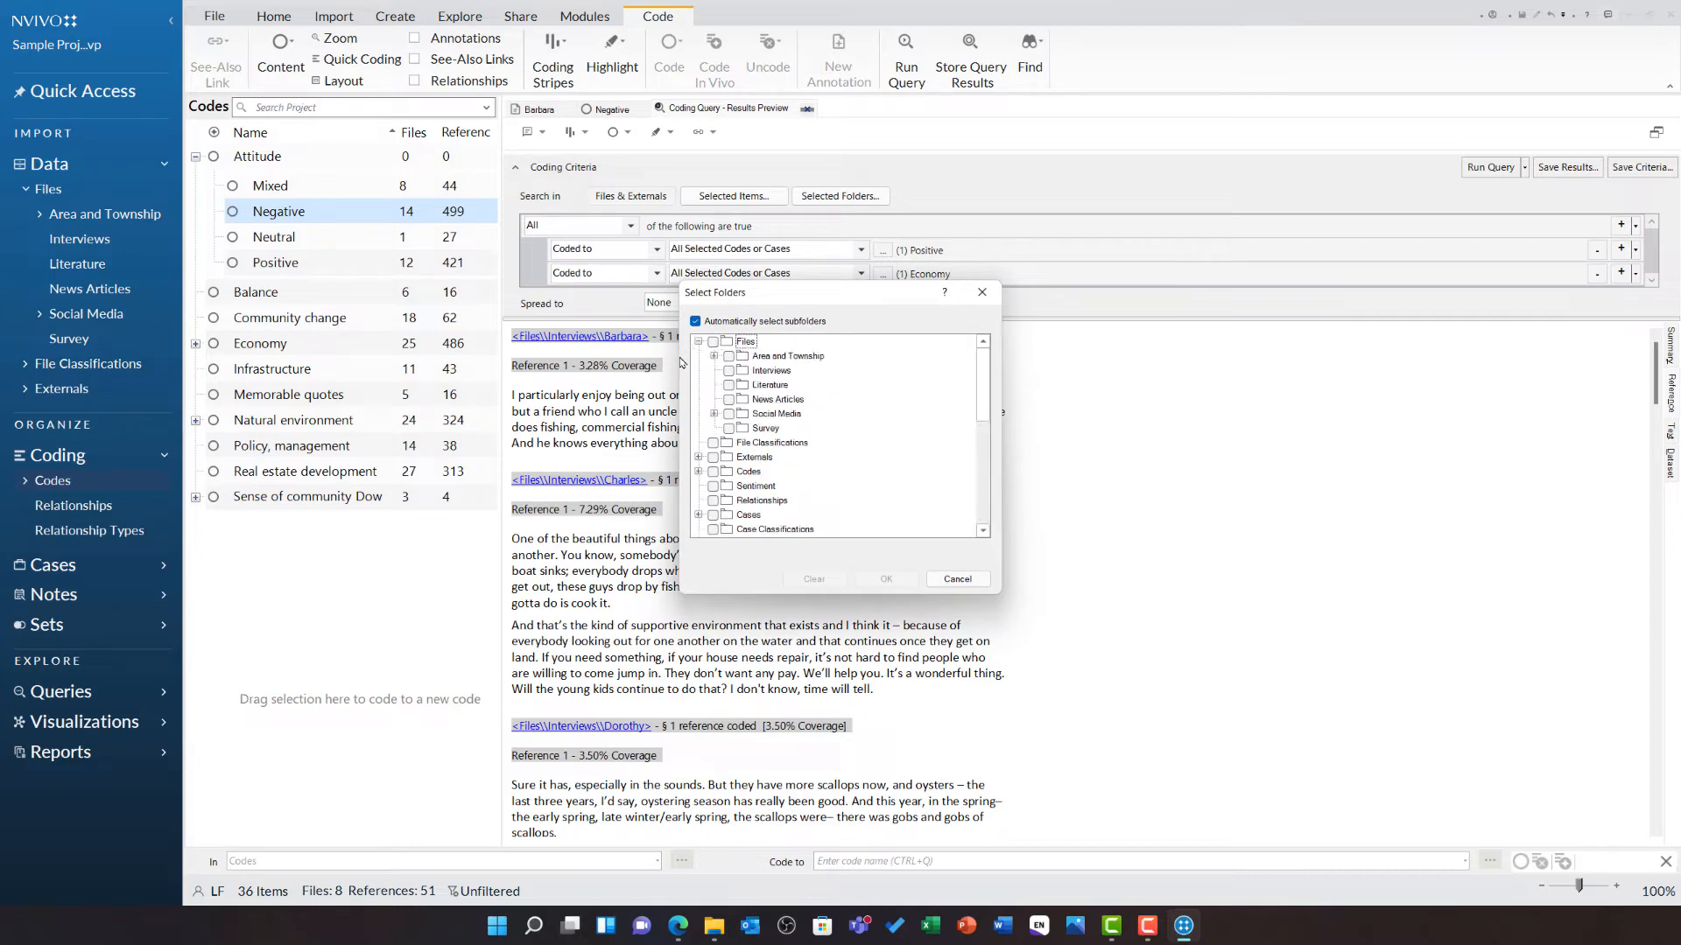
{"action": "left_click", "coordinate": [728, 371]}
{"action": "left_click", "coordinate": [886, 578]}
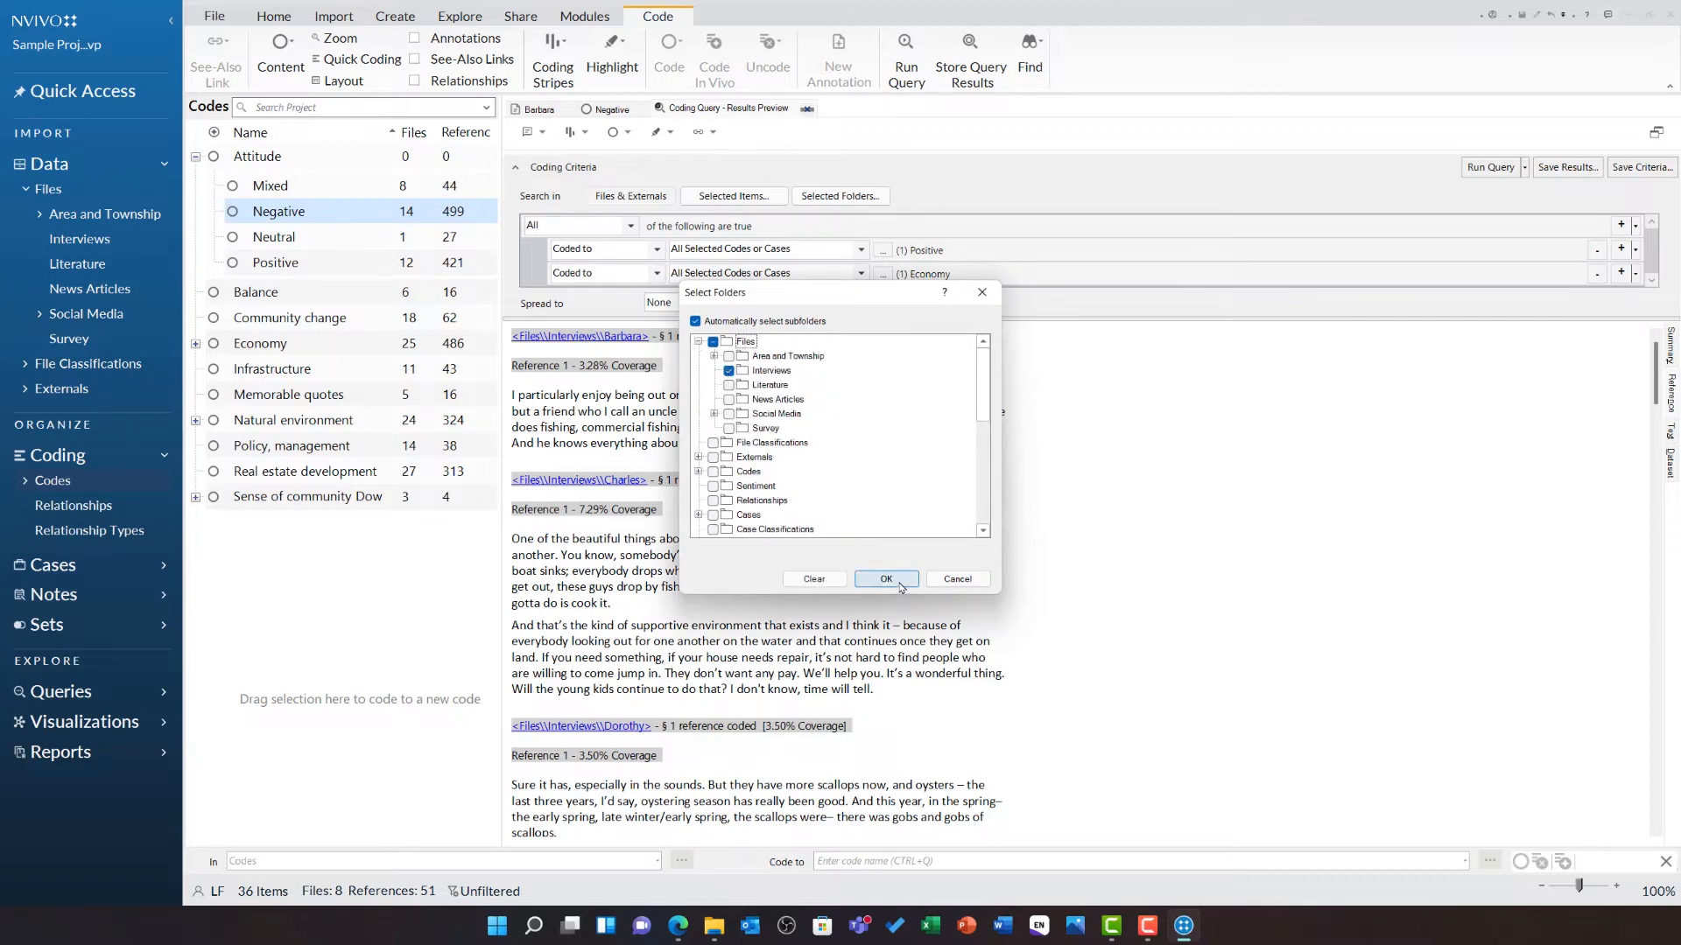
{"action": "left_click", "coordinate": [1473, 168]}
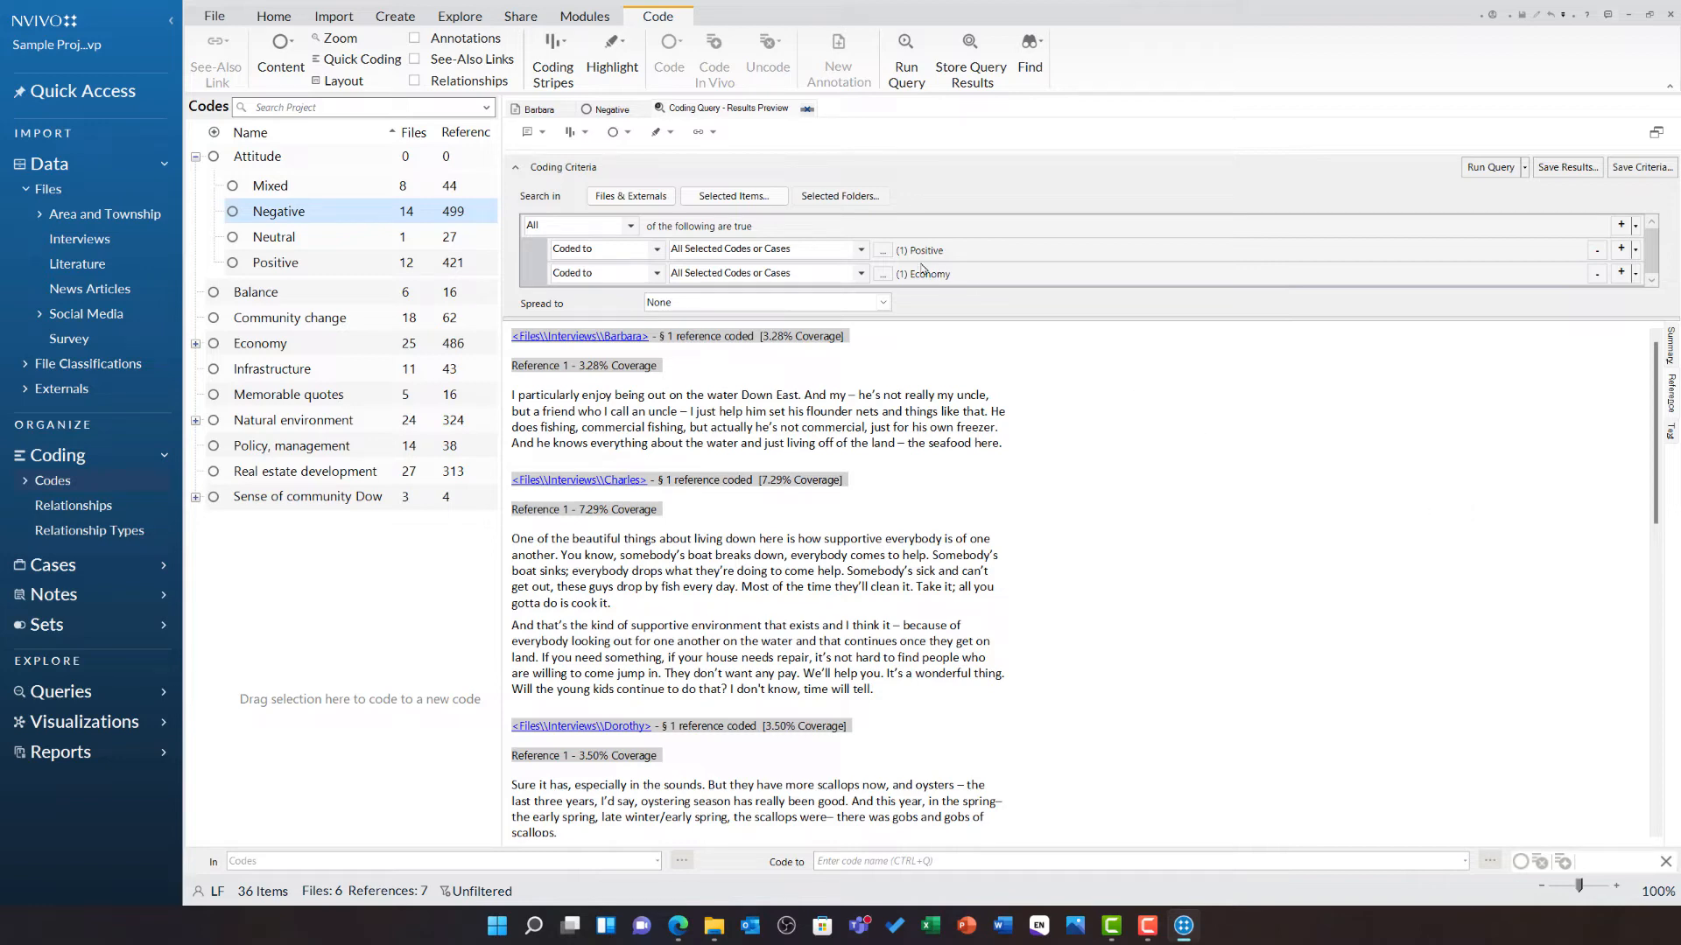
- Replace Positive with Negative as the code in the query's first criterion and rerun the query
{"action": "left_click", "coordinate": [878, 251]}
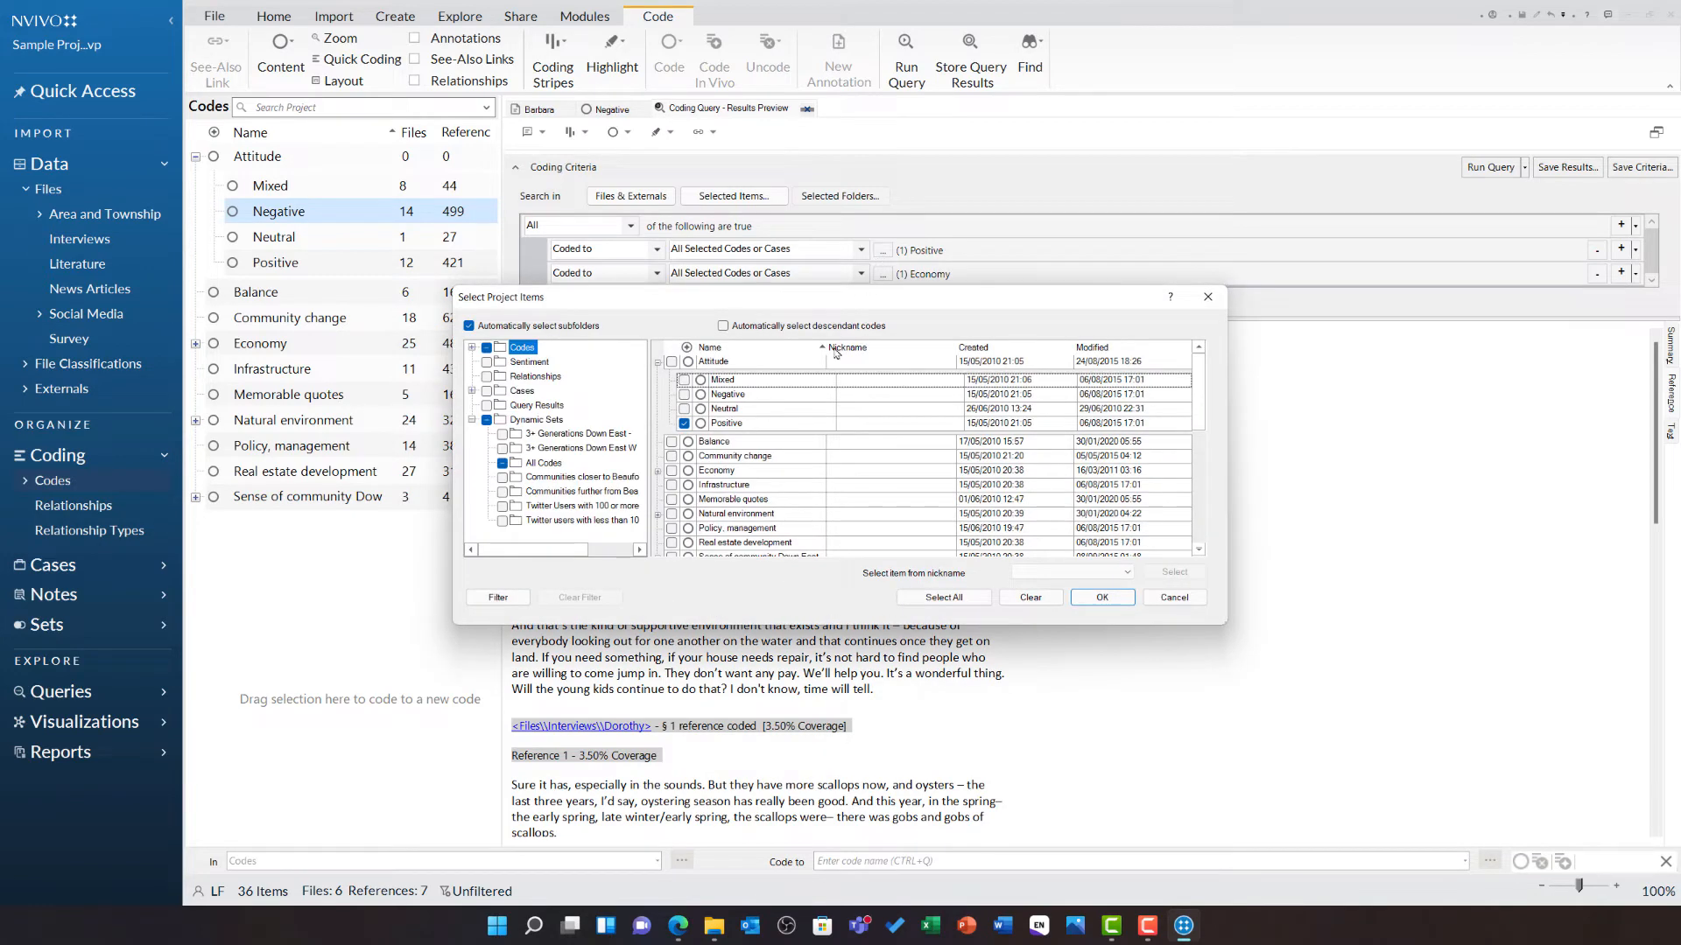
{"action": "left_click", "coordinate": [683, 424]}
{"action": "left_click", "coordinate": [683, 394]}
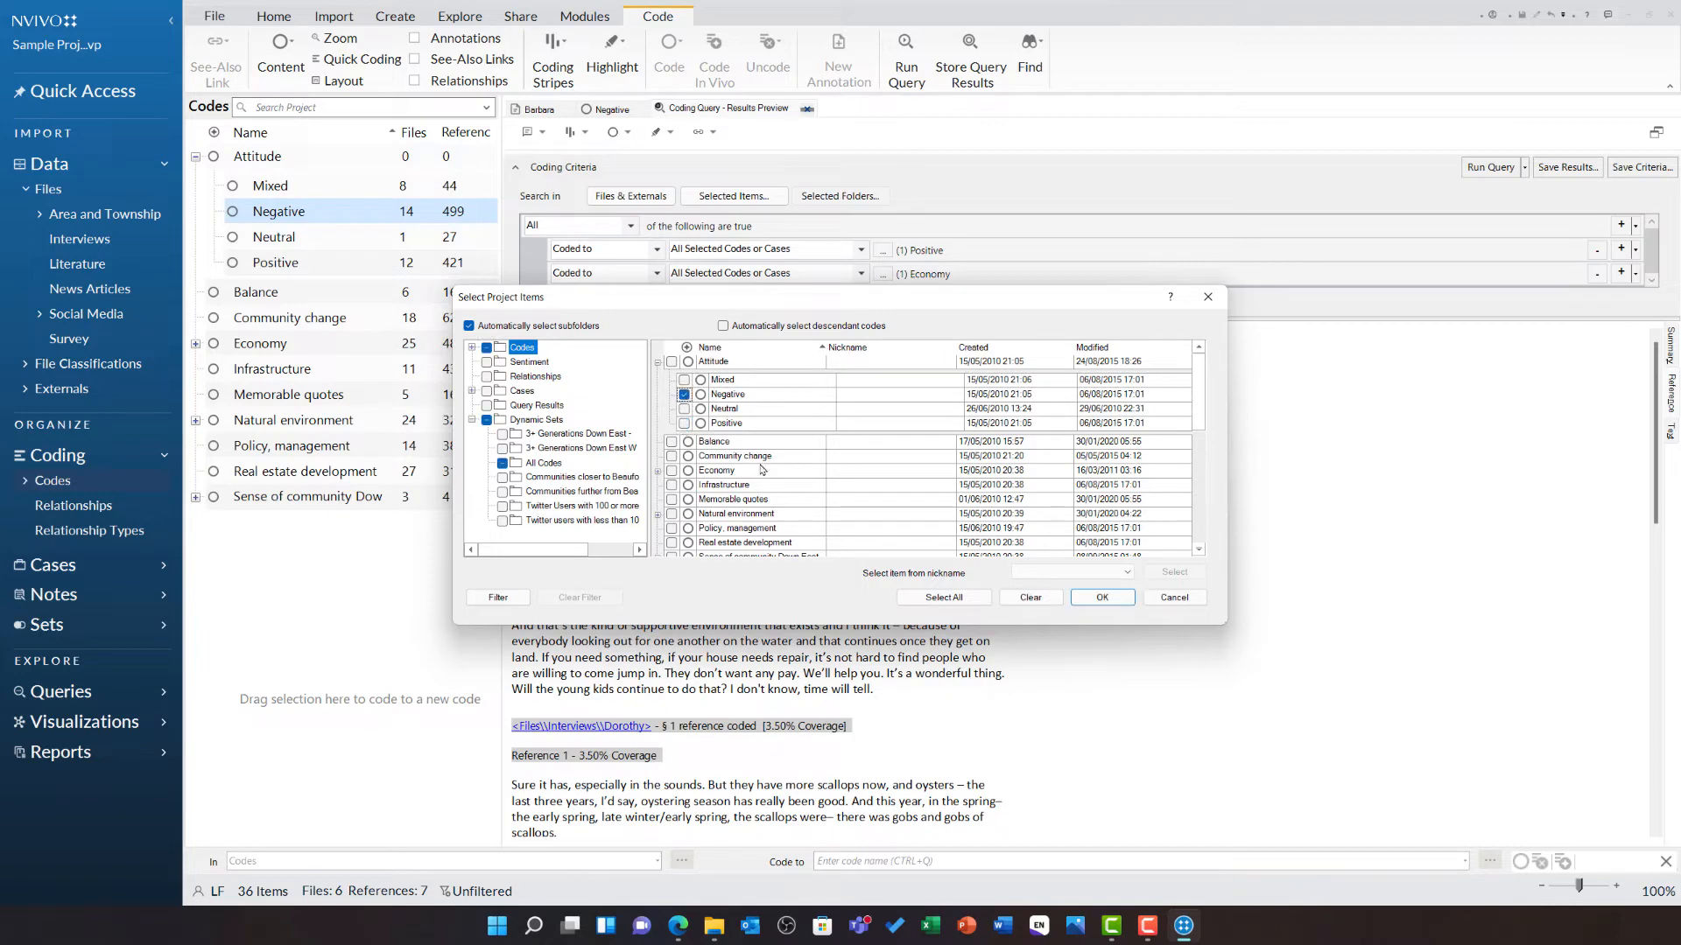
{"action": "left_click", "coordinate": [1102, 597]}
{"action": "left_click", "coordinate": [1486, 167]}
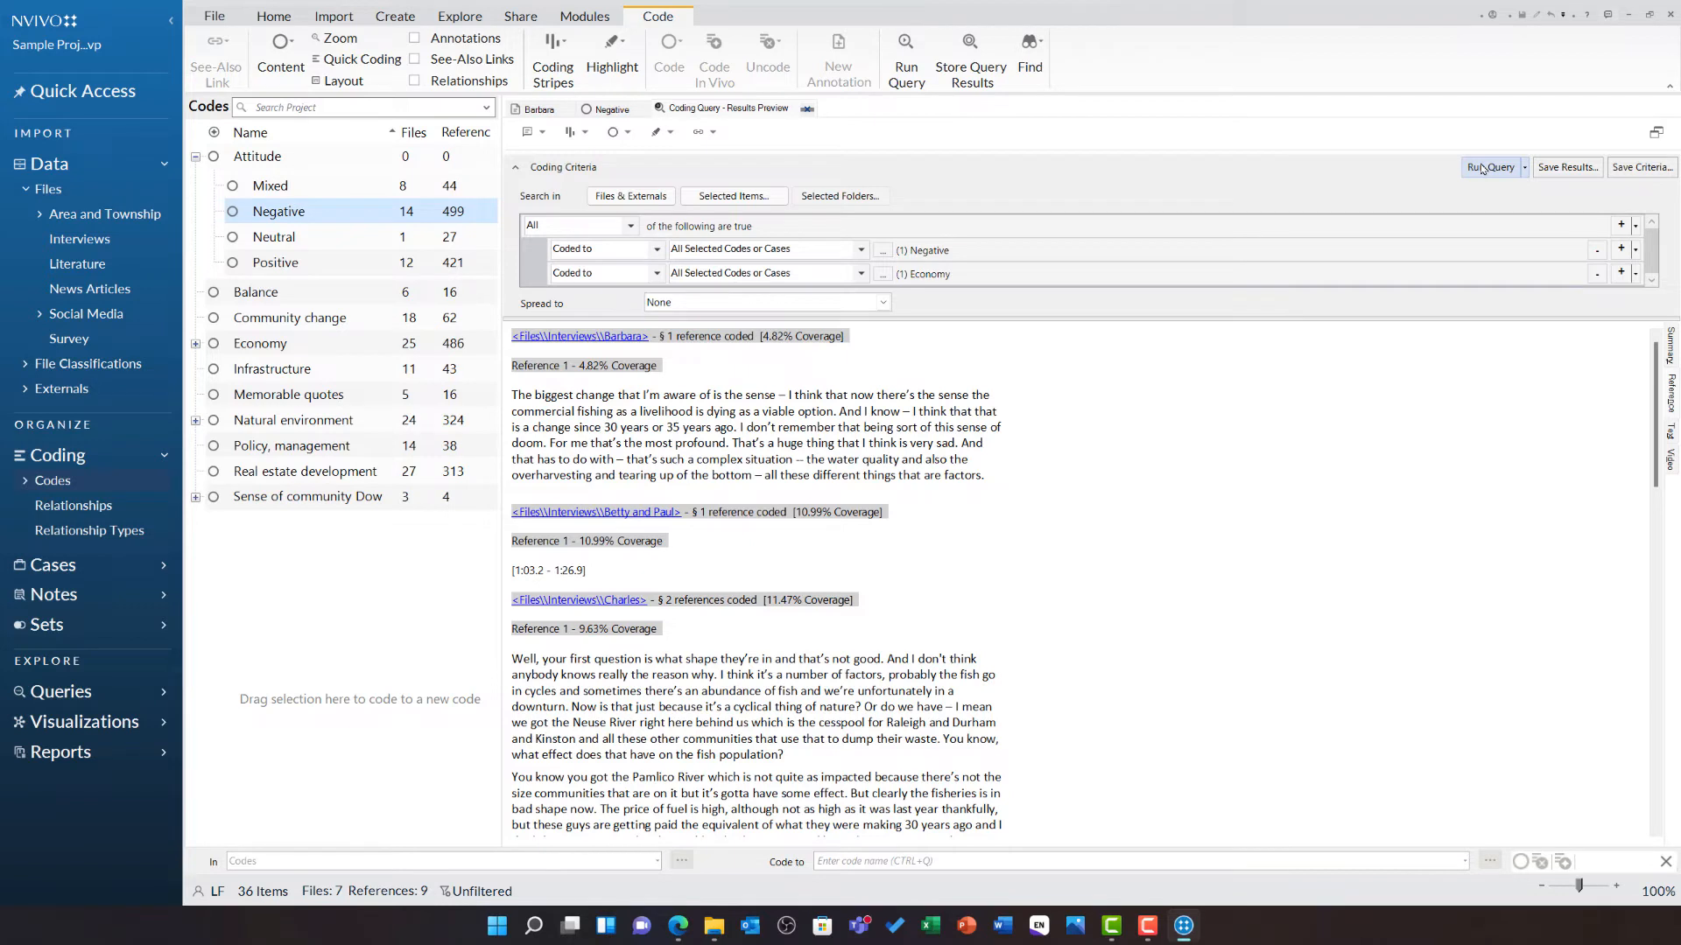
- Set the first criterion to Any Selected Code or Case and add Mixed, Neutral and Positive to its selected codes
{"action": "left_click", "coordinate": [825, 254]}
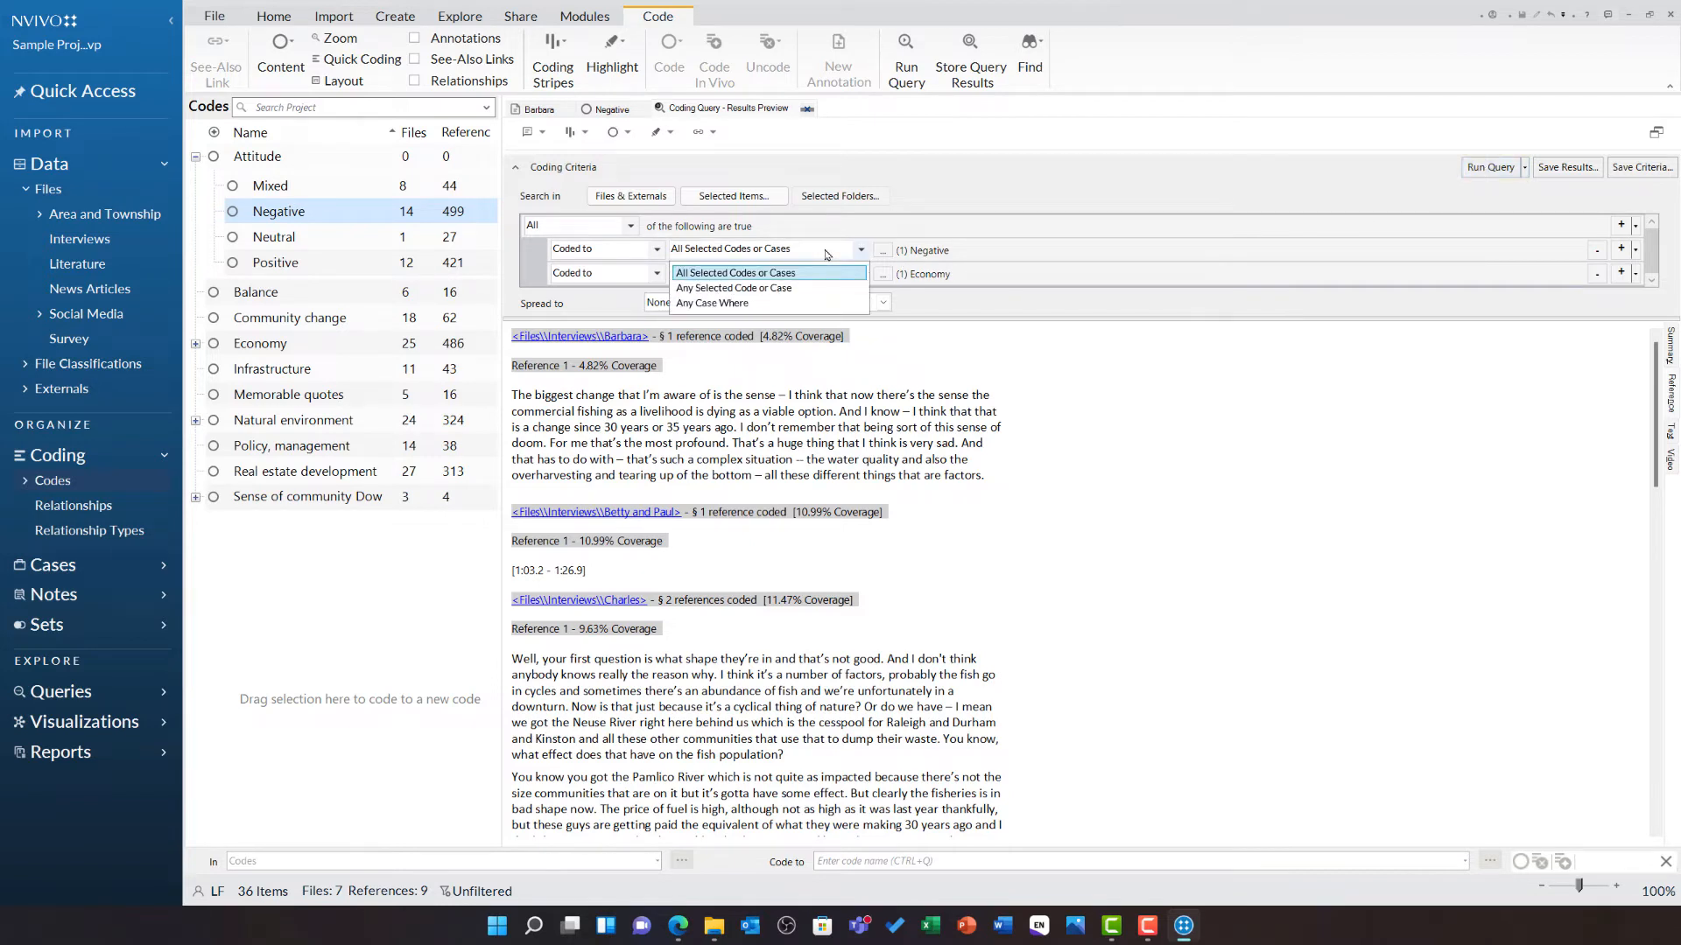
{"action": "left_click", "coordinate": [826, 287]}
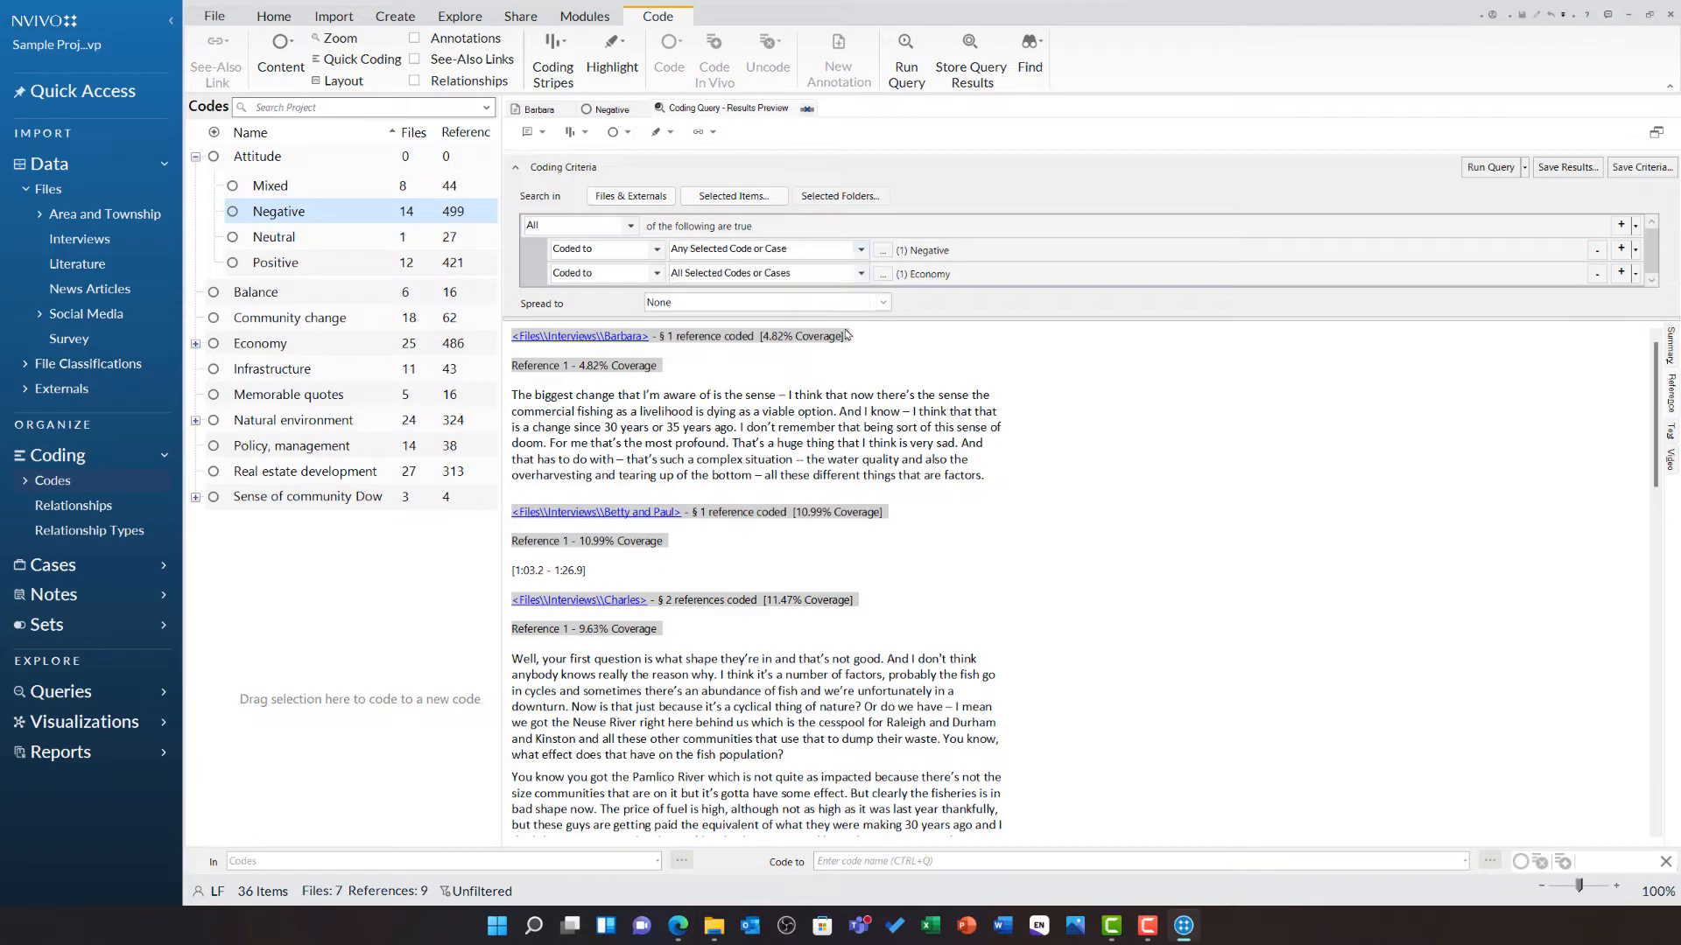
{"action": "left_click", "coordinate": [884, 251]}
{"action": "left_click", "coordinate": [683, 380]}
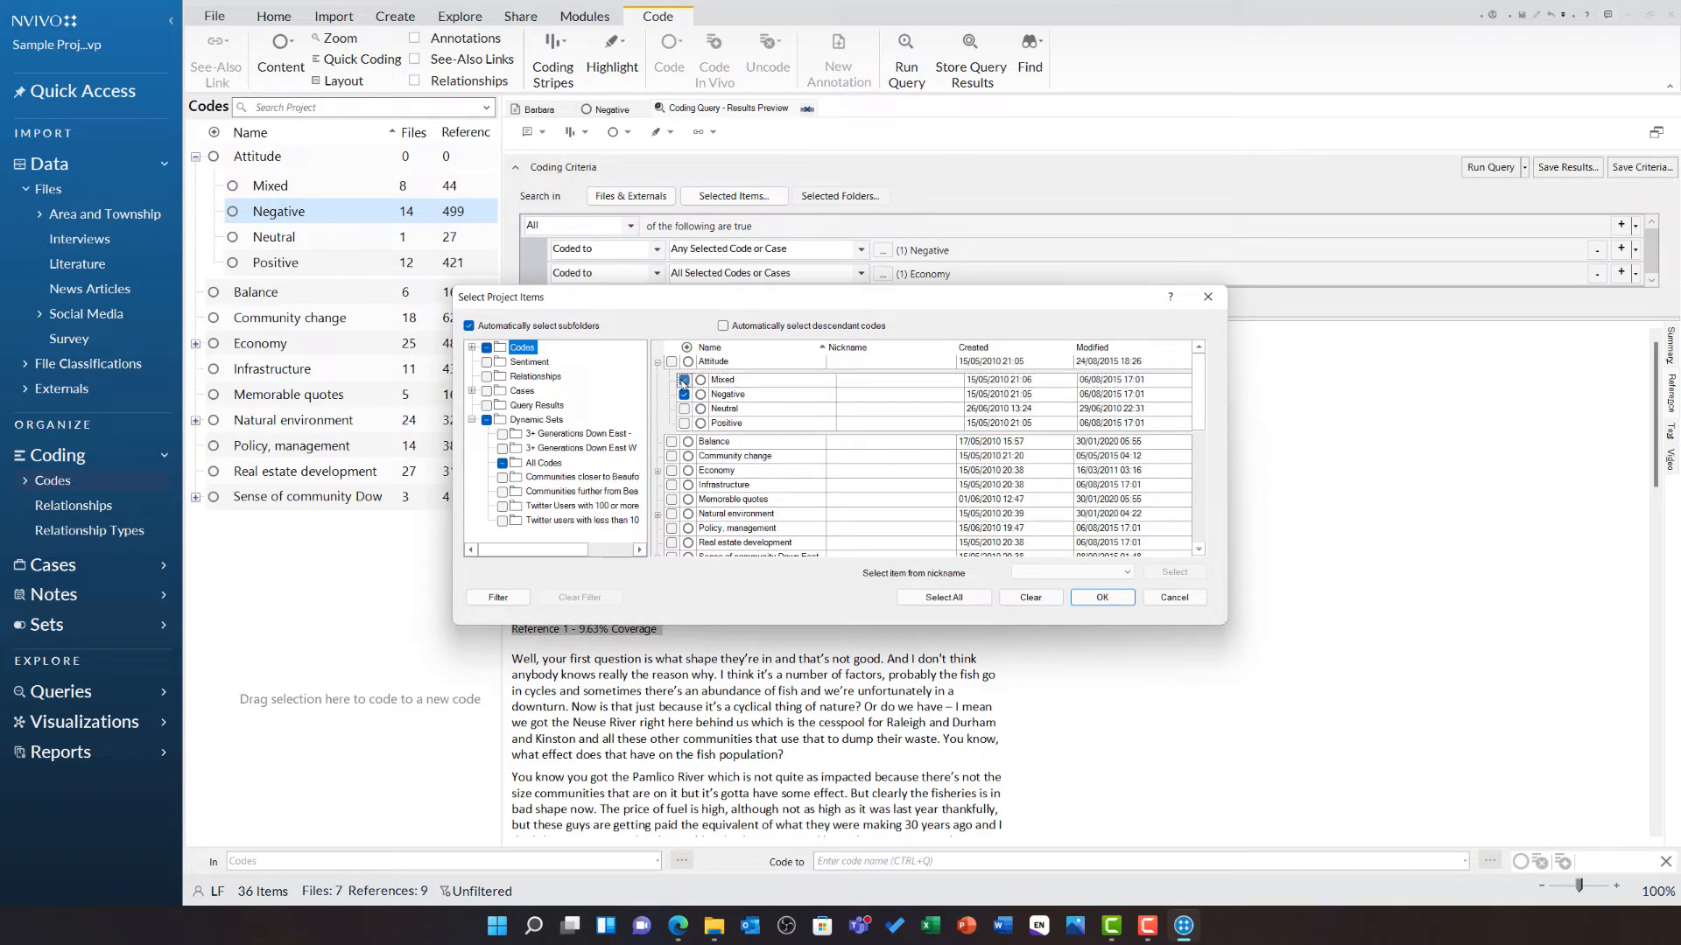
{"action": "left_click", "coordinate": [684, 409]}
{"action": "left_click", "coordinate": [684, 424]}
{"action": "left_click", "coordinate": [1091, 602]}
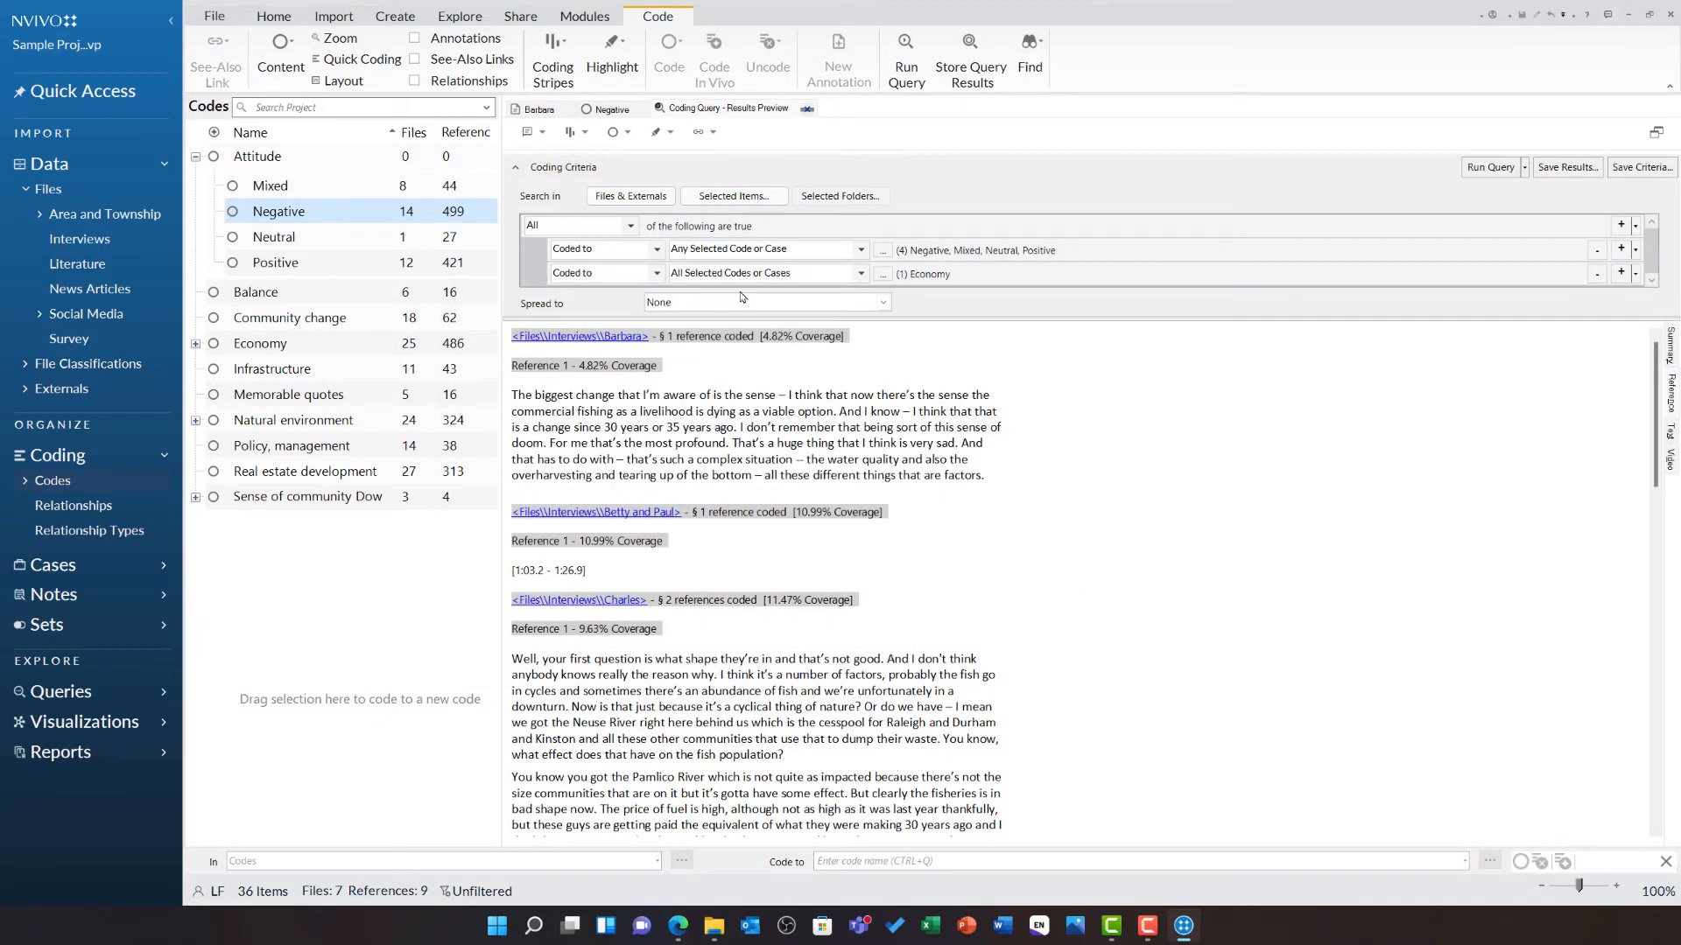
- Change the first criterion to Not Coded to and run the query for Economy content lacking any attitude code
{"action": "left_click", "coordinate": [658, 251]}
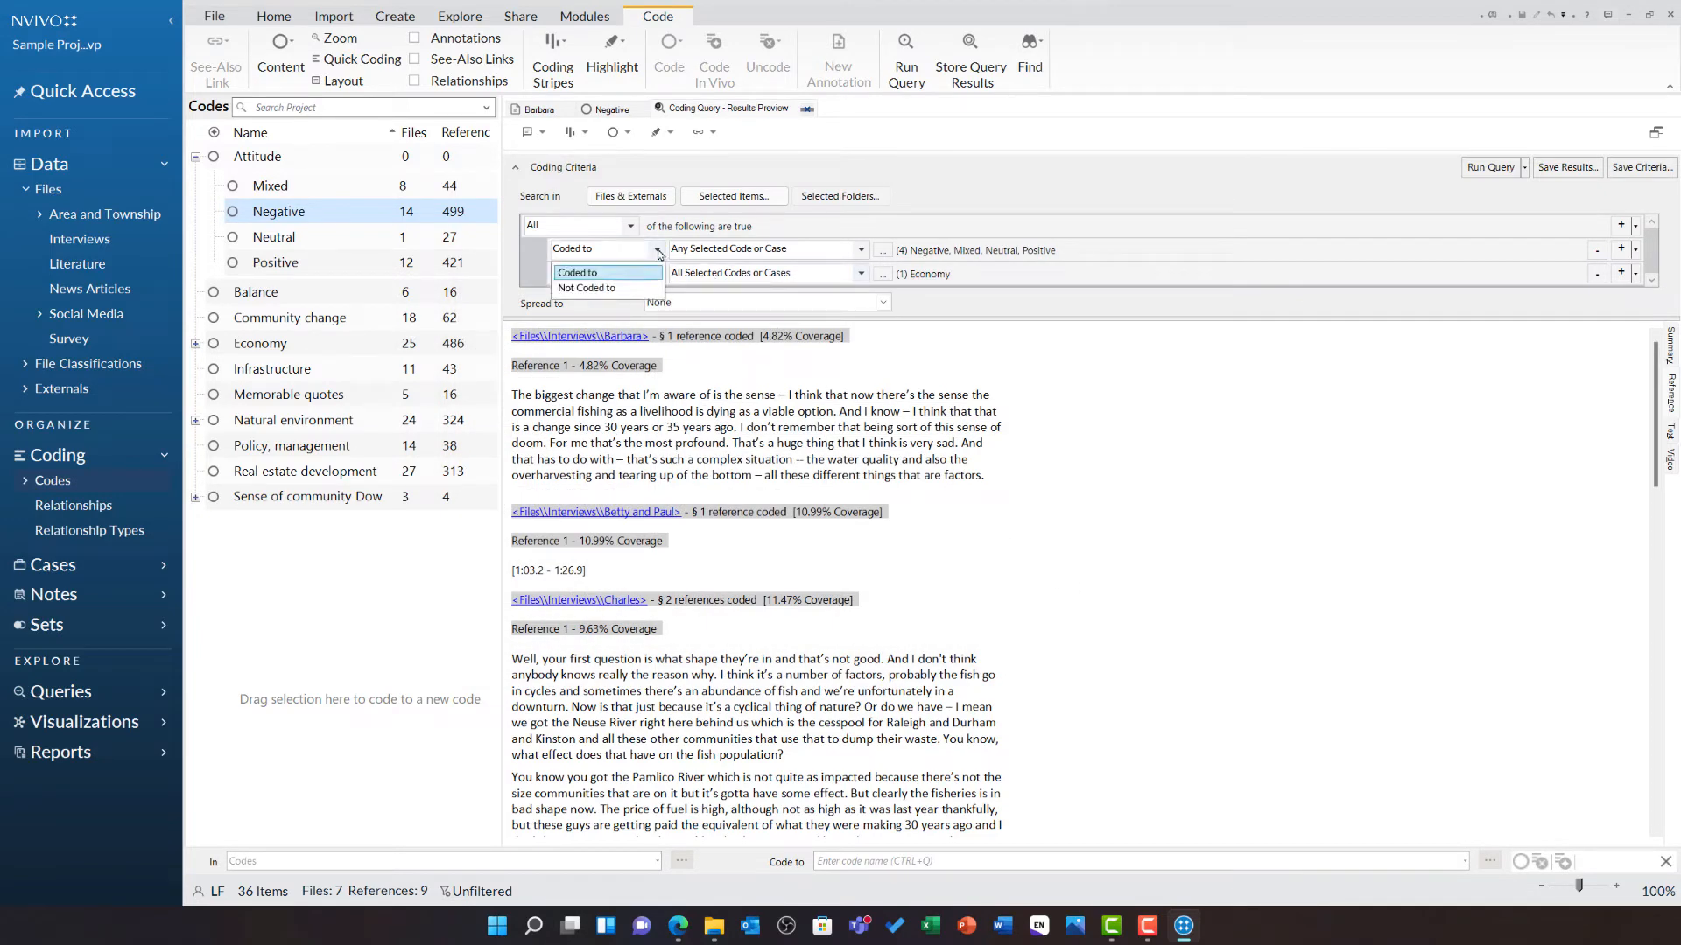
{"action": "left_click", "coordinate": [651, 289]}
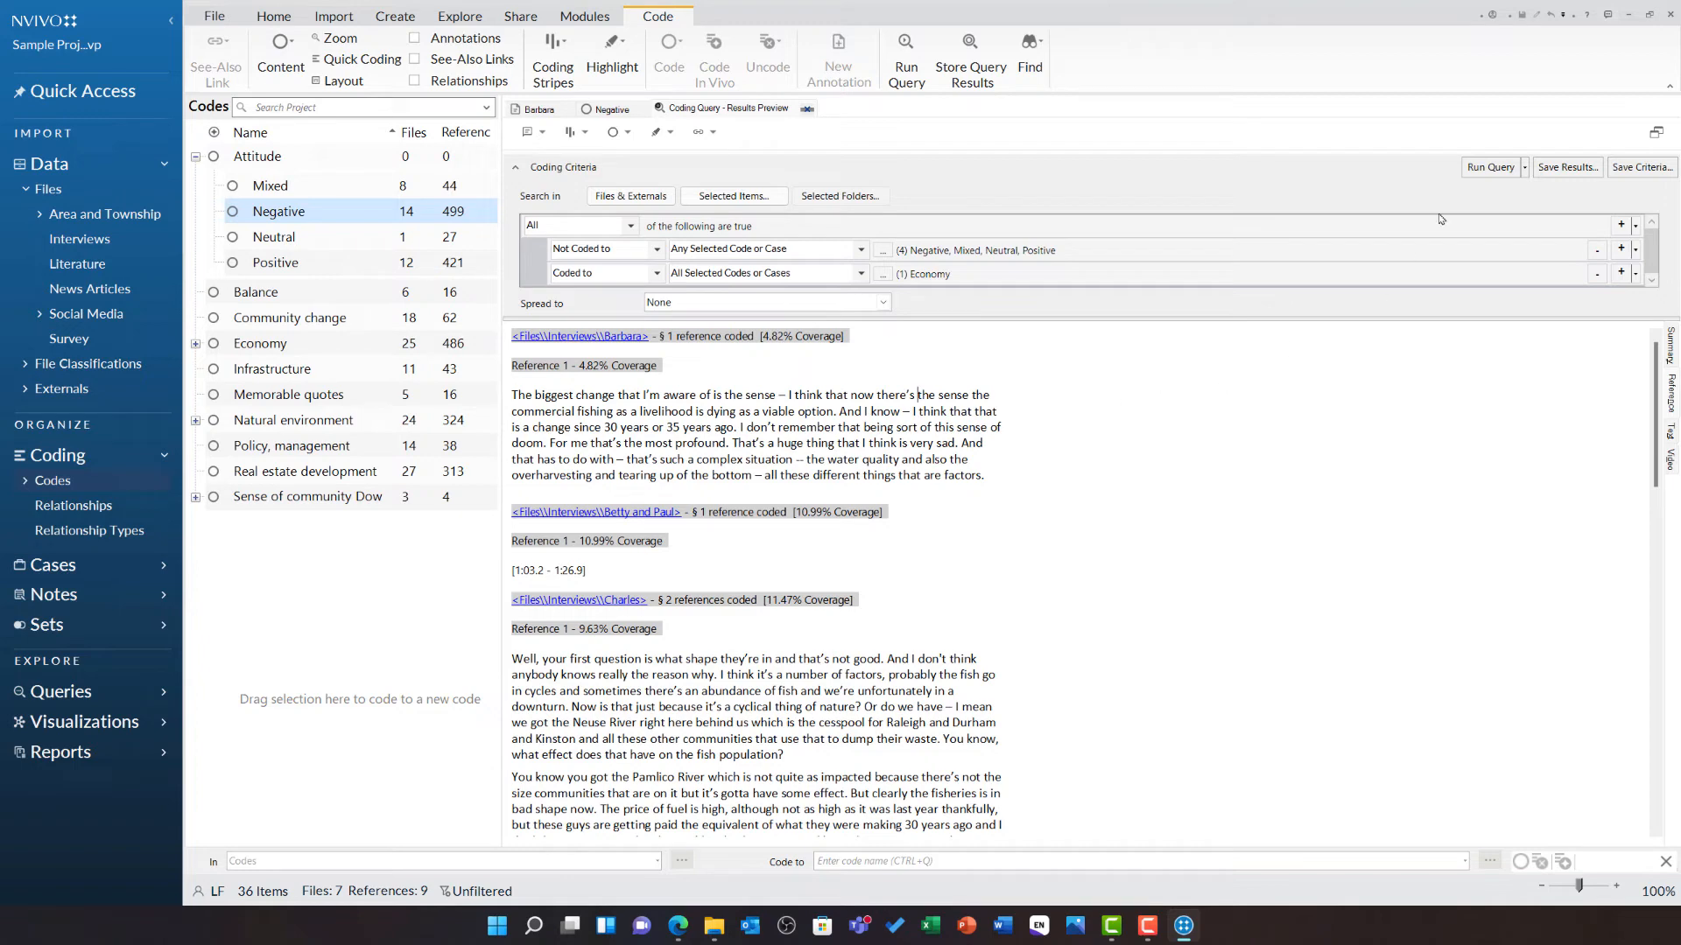
{"action": "left_click", "coordinate": [1489, 167]}
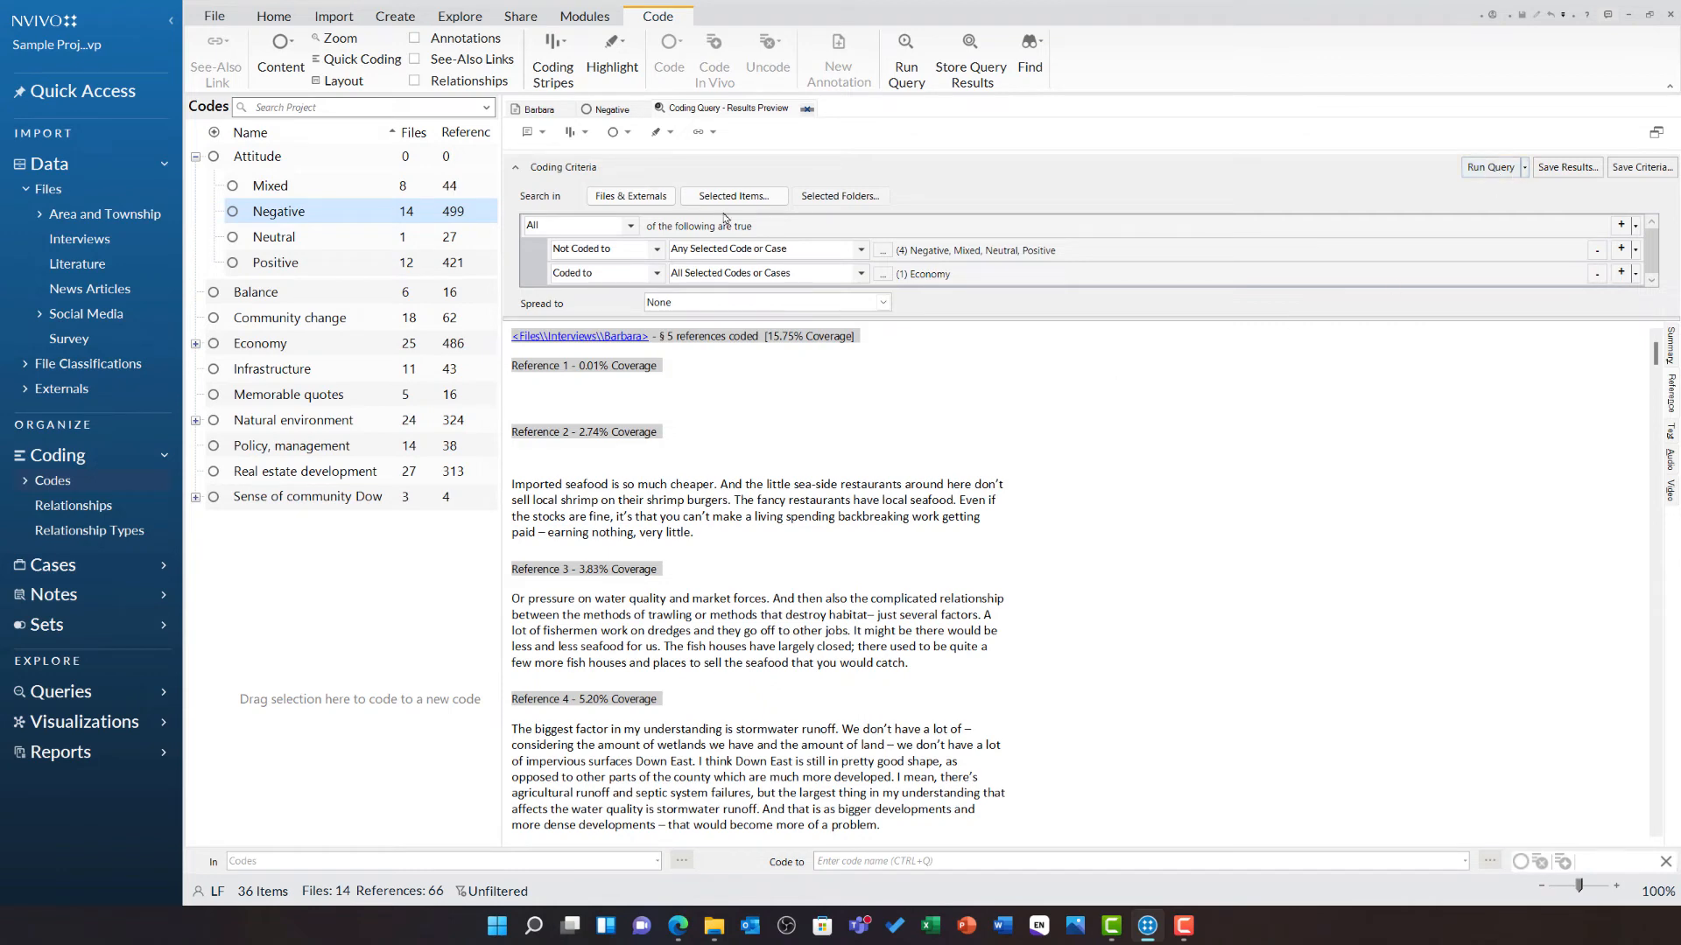
- Show coding stripes for Mixed, Negative, Neutral, Positive and Economy beside the results and widen the stripes area
{"action": "left_click", "coordinate": [569, 76]}
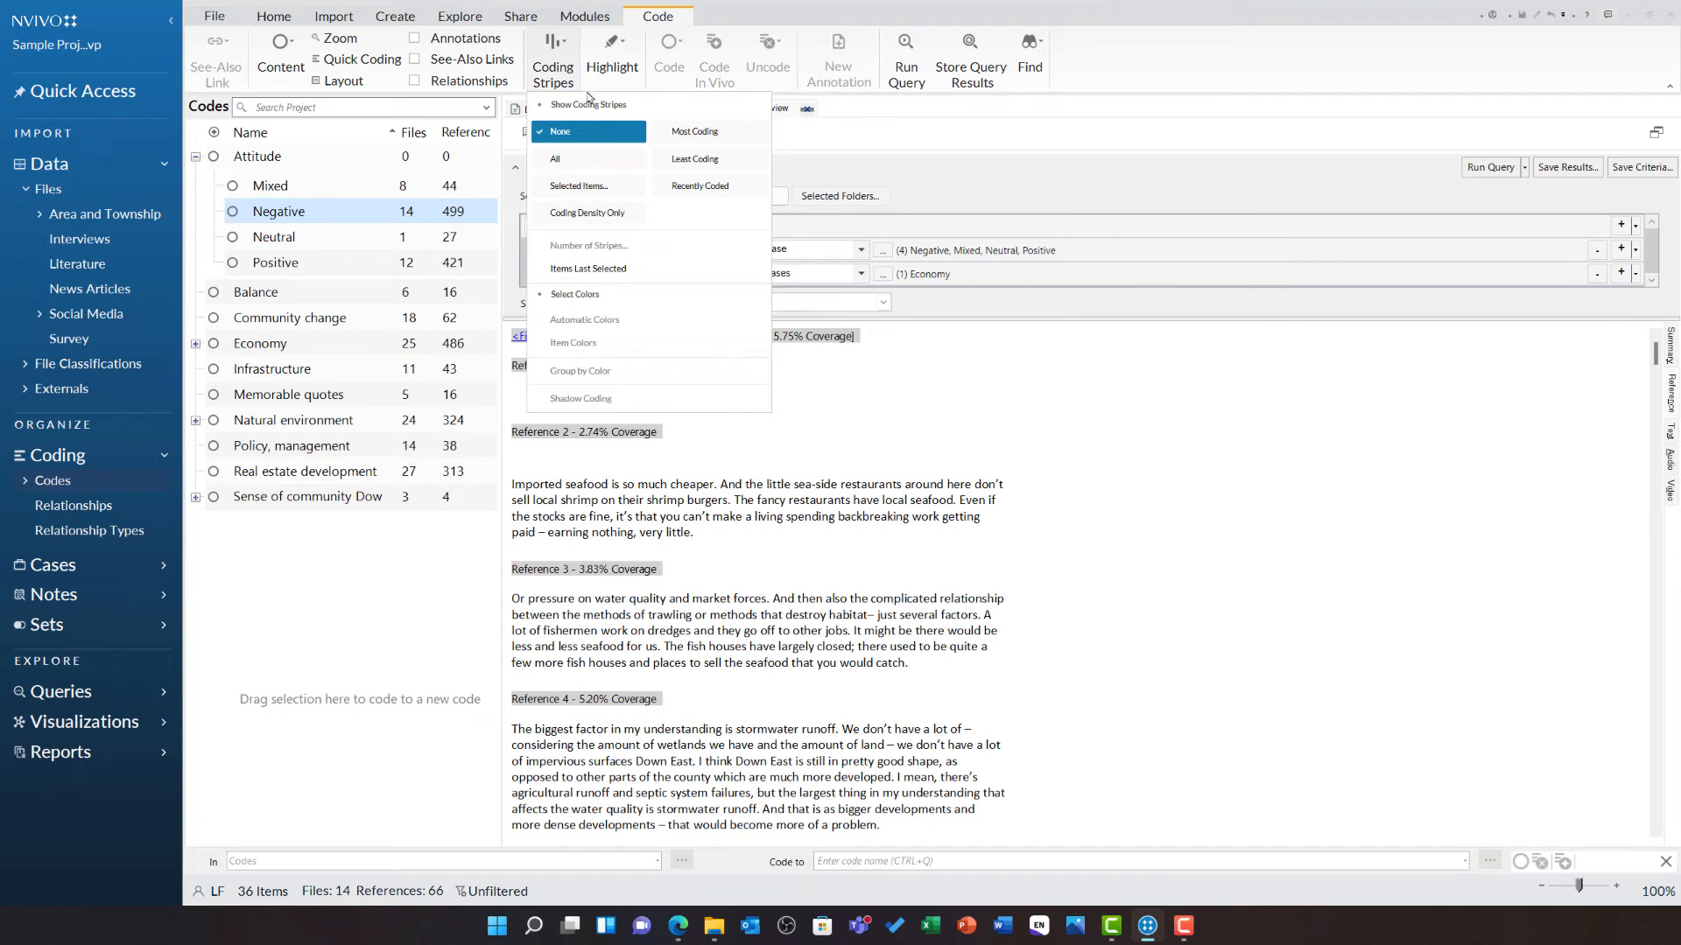
{"action": "left_click", "coordinate": [613, 187]}
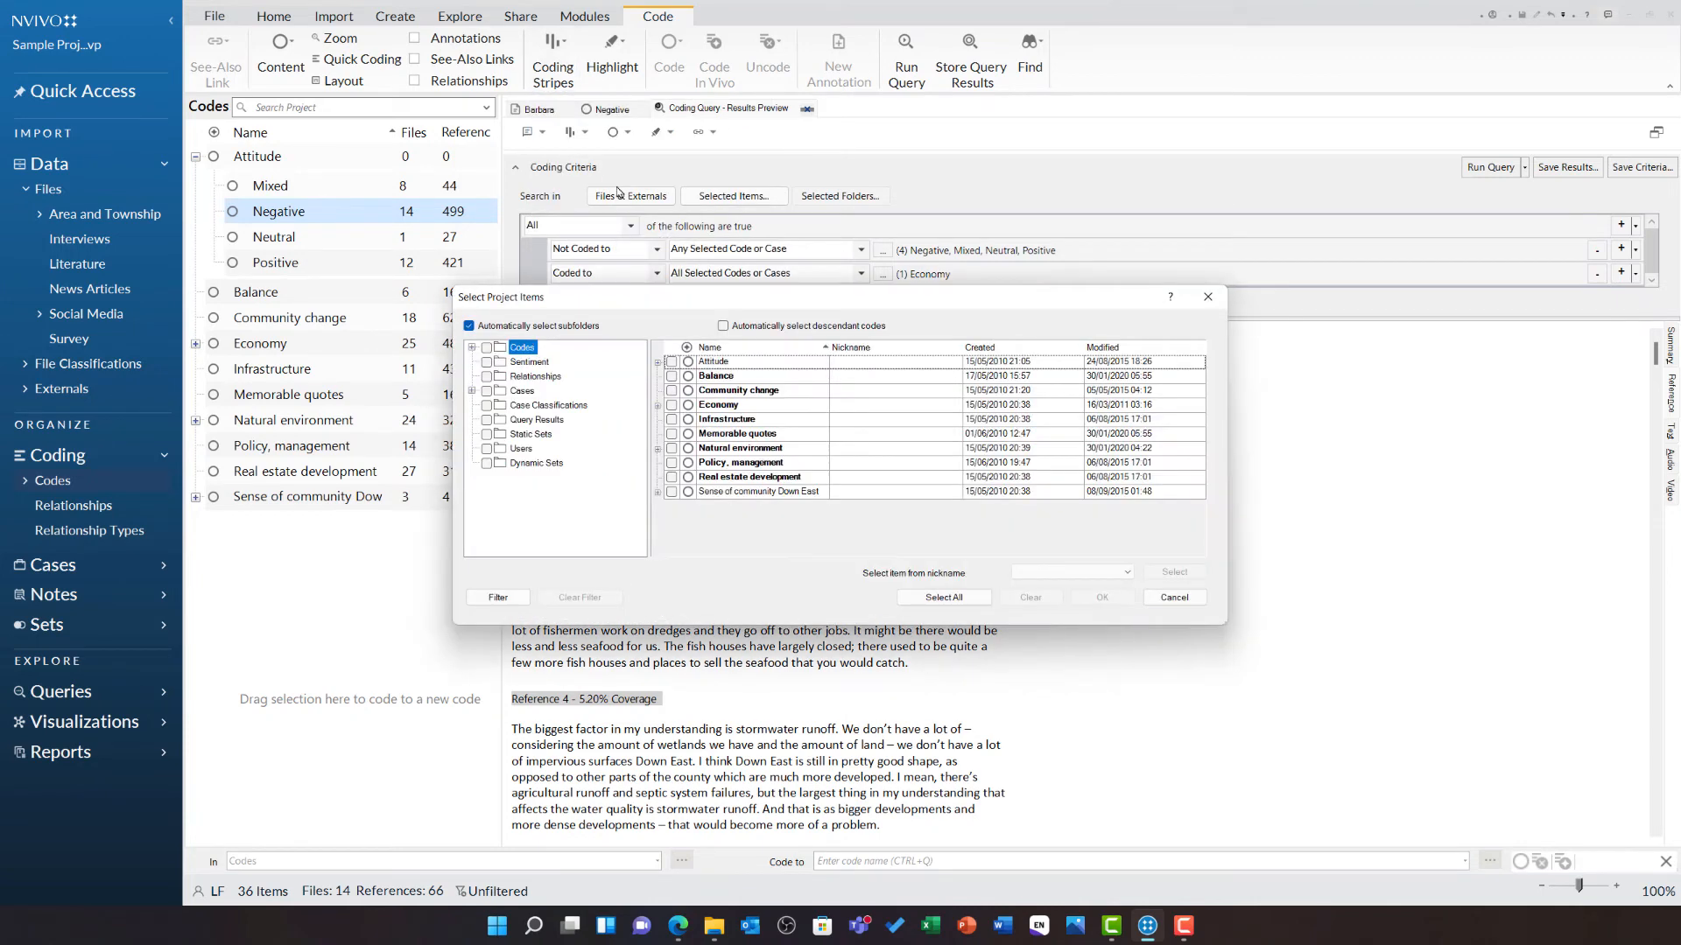
{"action": "left_click", "coordinate": [657, 362]}
{"action": "left_click", "coordinate": [684, 380]}
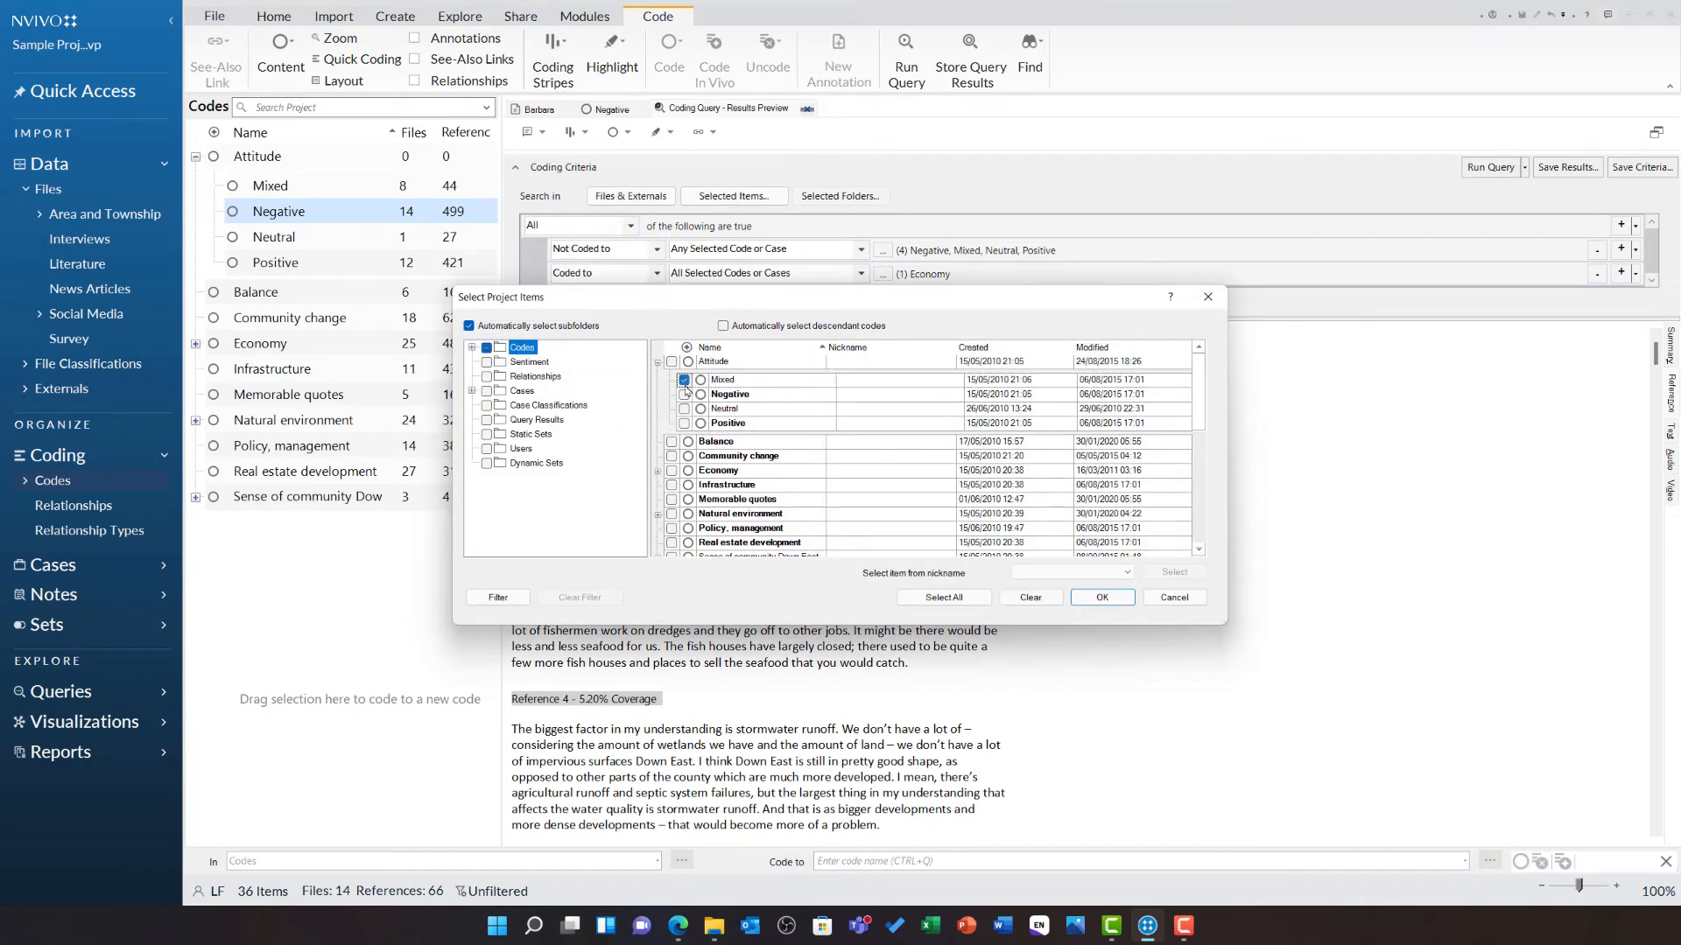
{"action": "left_click", "coordinate": [684, 394]}
{"action": "left_click", "coordinate": [683, 409]}
{"action": "left_click", "coordinate": [684, 423]}
{"action": "scroll", "coordinate": [791, 439], "scroll_direction": "down", "scroll_amount": 2}
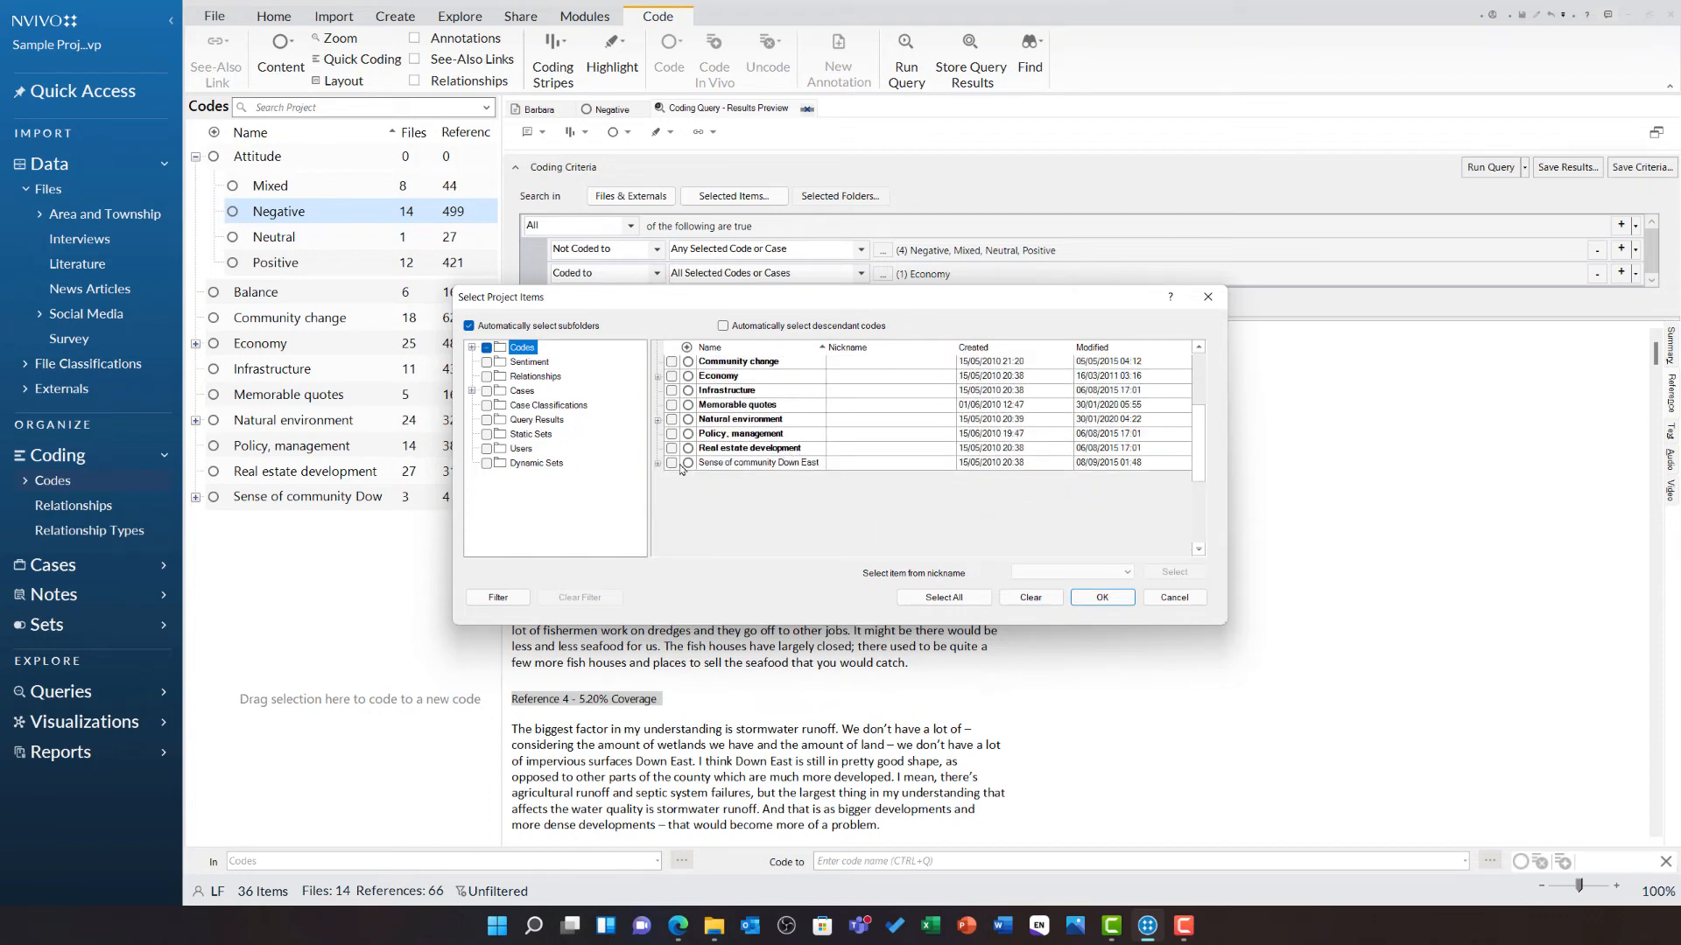
{"action": "scroll", "coordinate": [679, 430], "scroll_direction": "up", "scroll_amount": 1}
{"action": "left_click", "coordinate": [672, 424]}
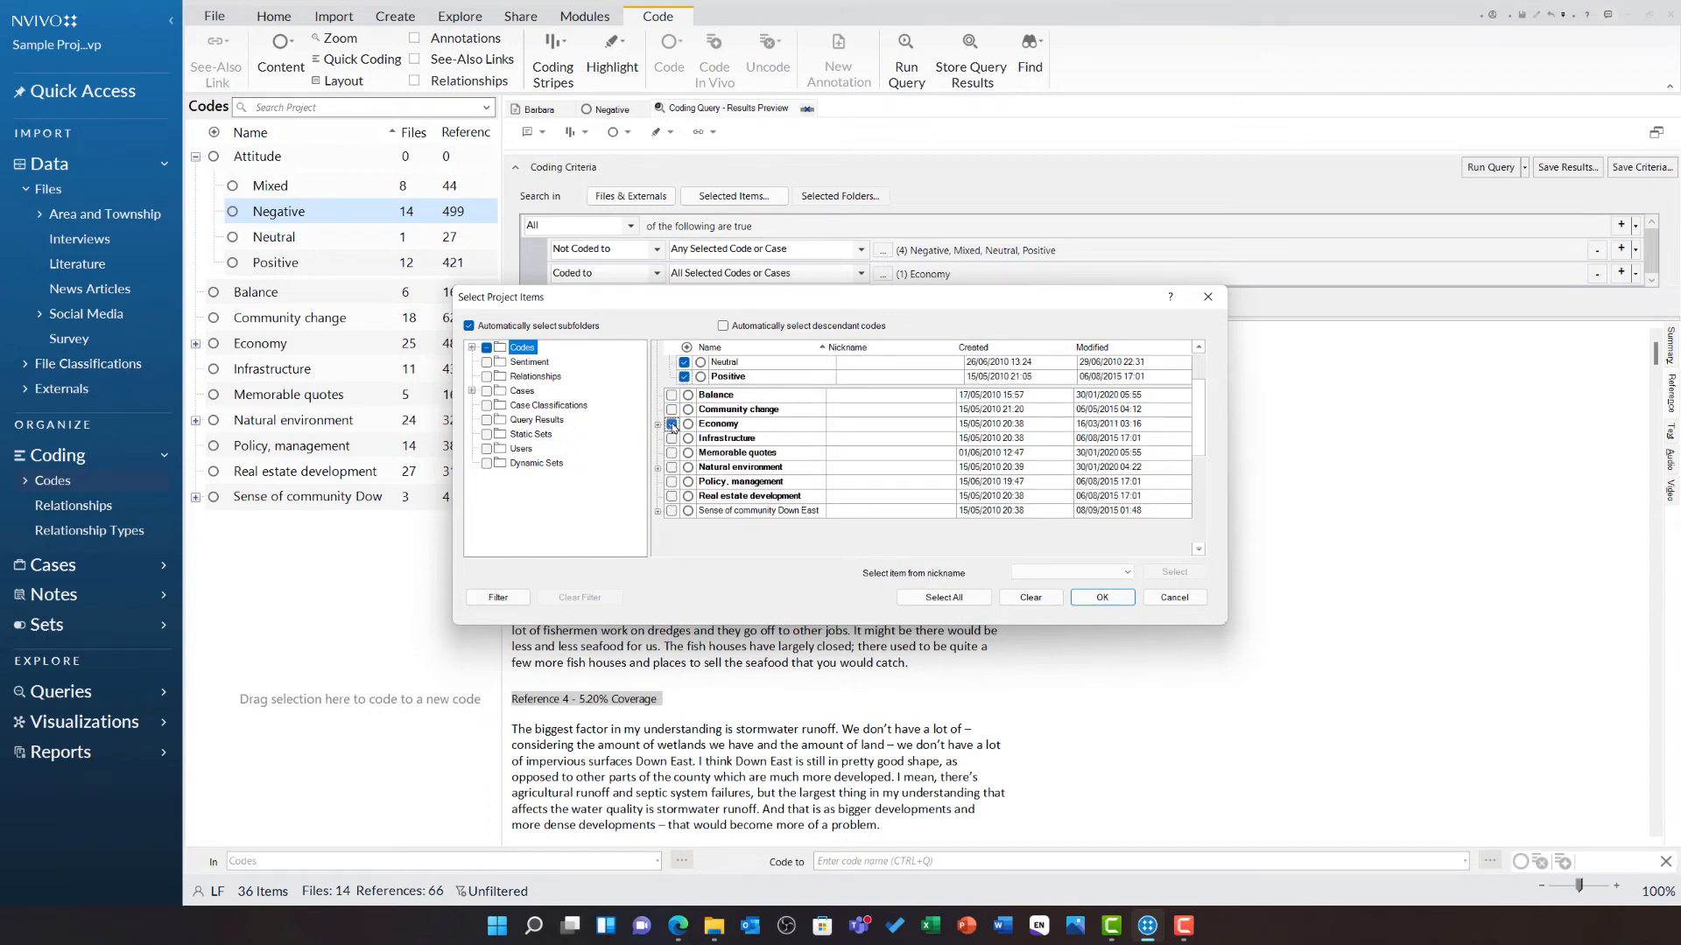
{"action": "left_click", "coordinate": [1102, 597]}
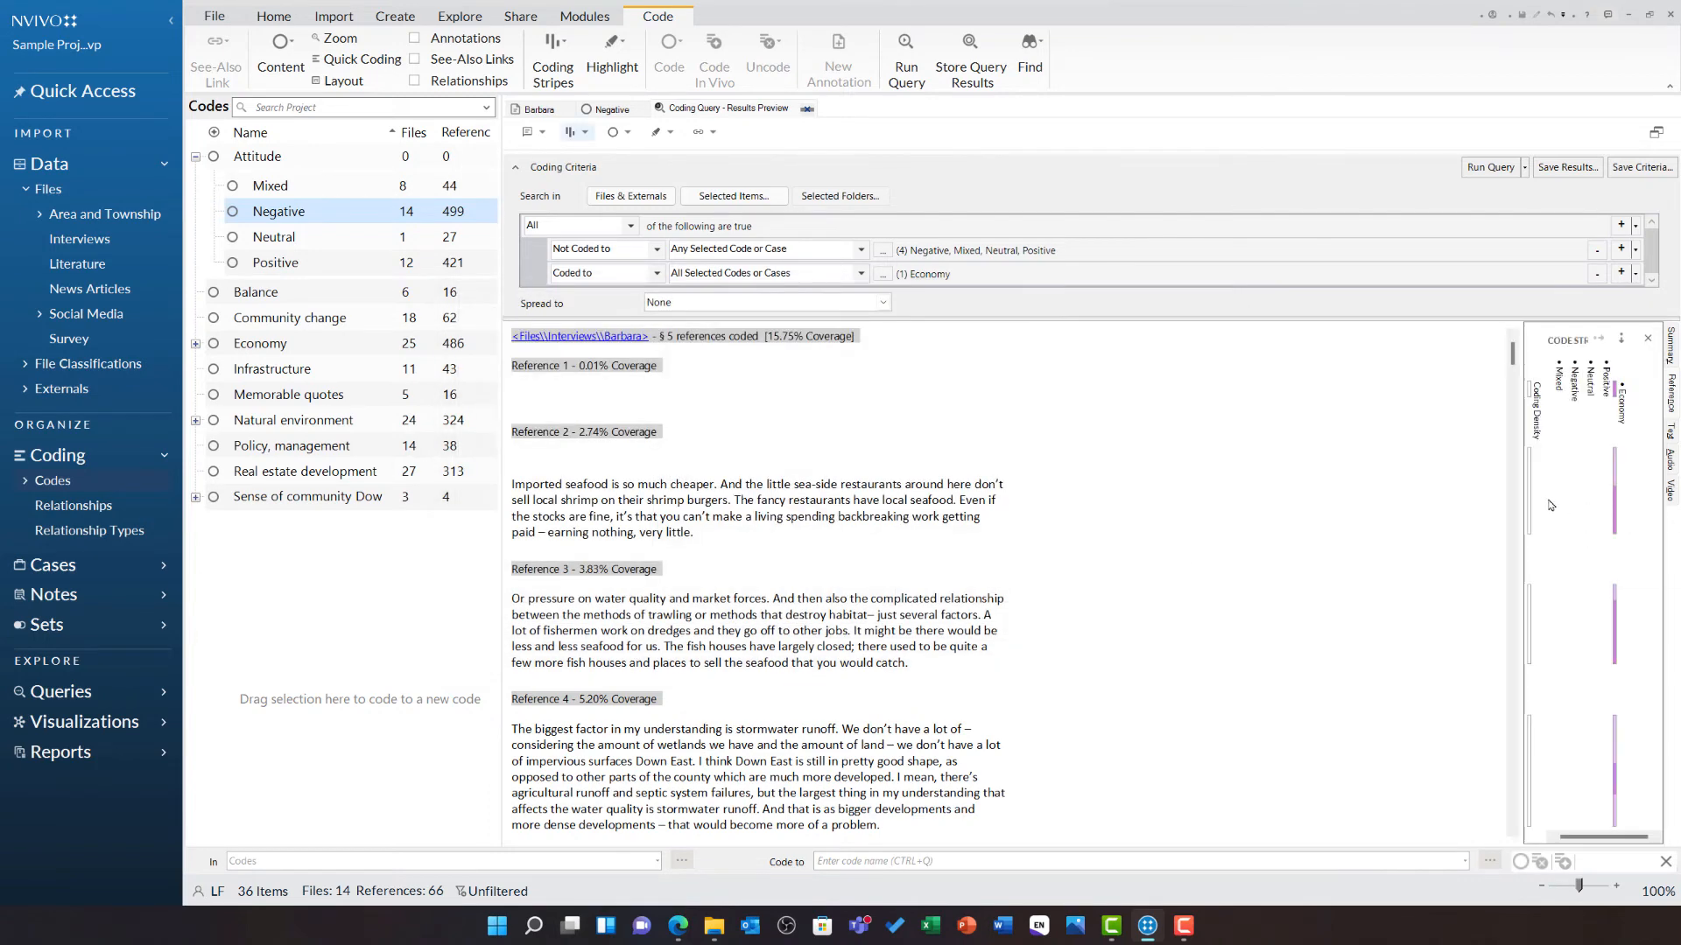
{"action": "left_click_drag", "start_coordinate": [1527, 495], "coordinate": [1184, 488]}
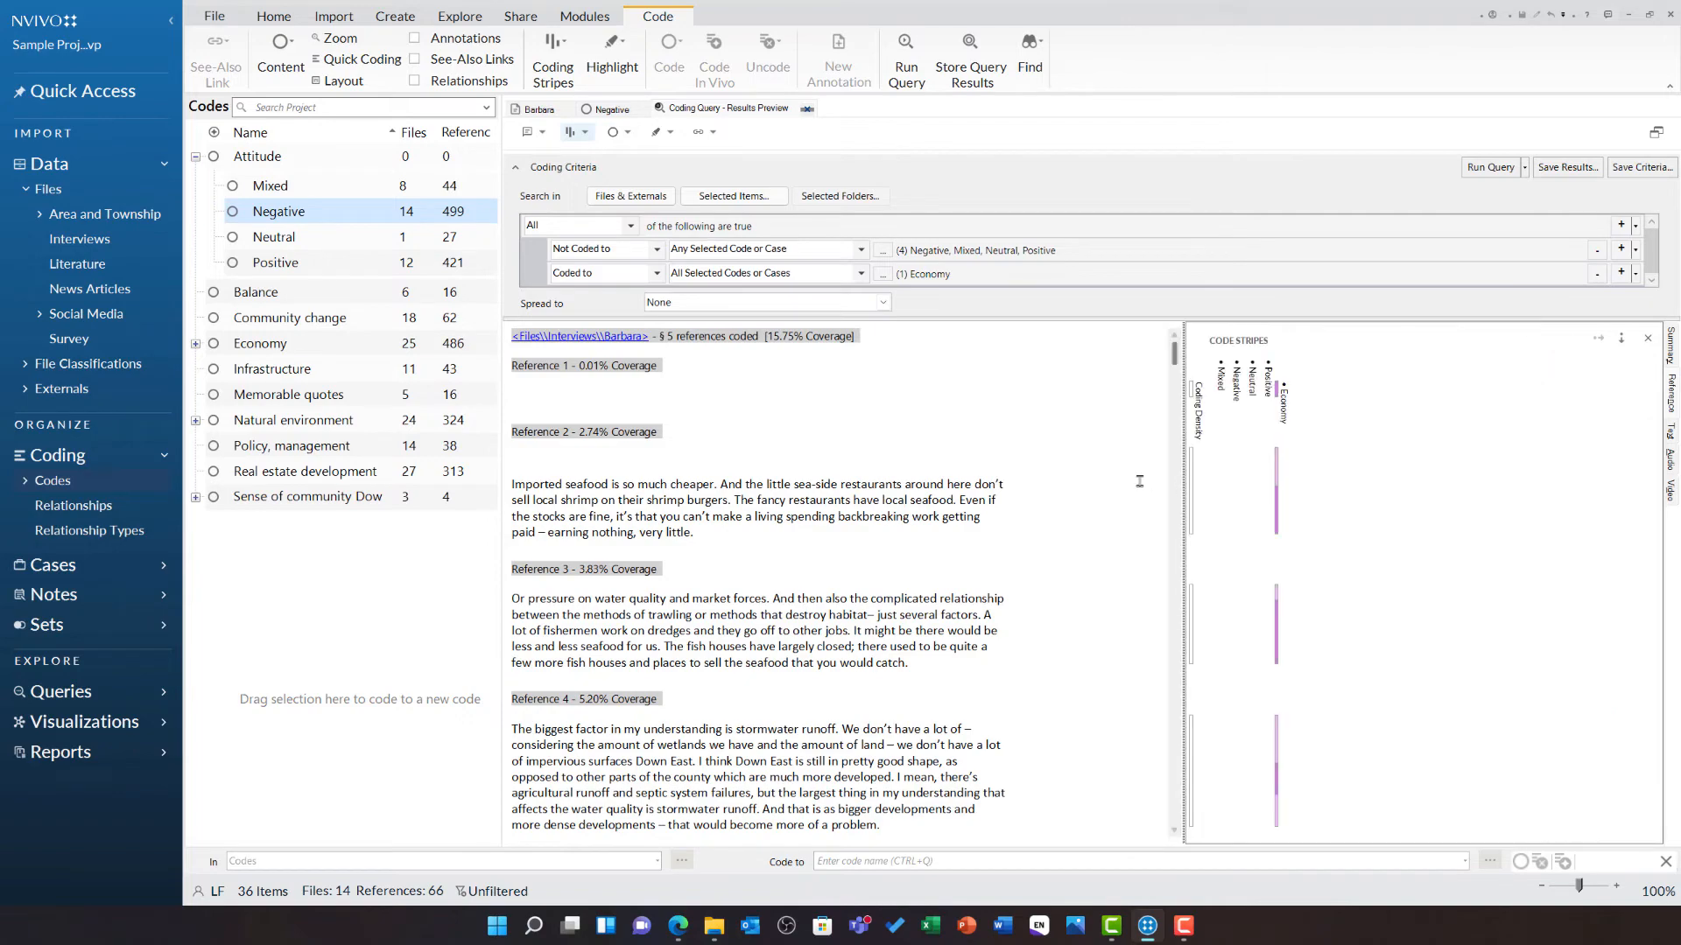
- Look through the query results across the interviews, checking the attitude and Economy coding stripes beside each reference
{"action": "left_click", "coordinate": [1056, 485]}
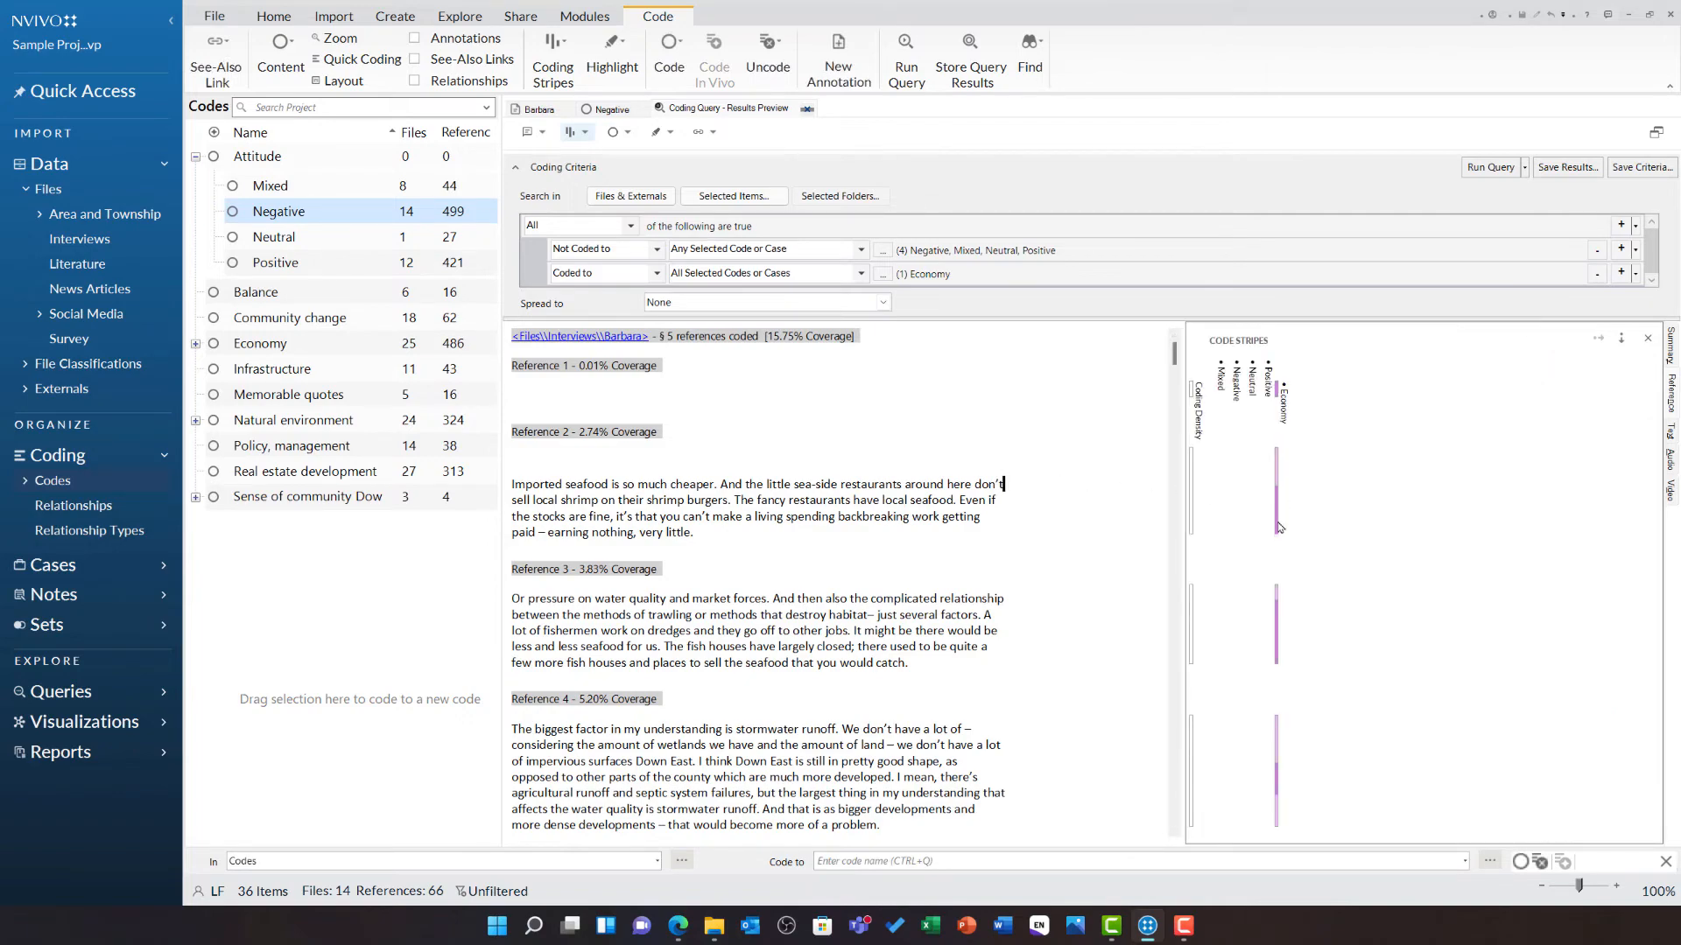
{"action": "scroll", "coordinate": [998, 631], "scroll_direction": "down", "scroll_amount": 10}
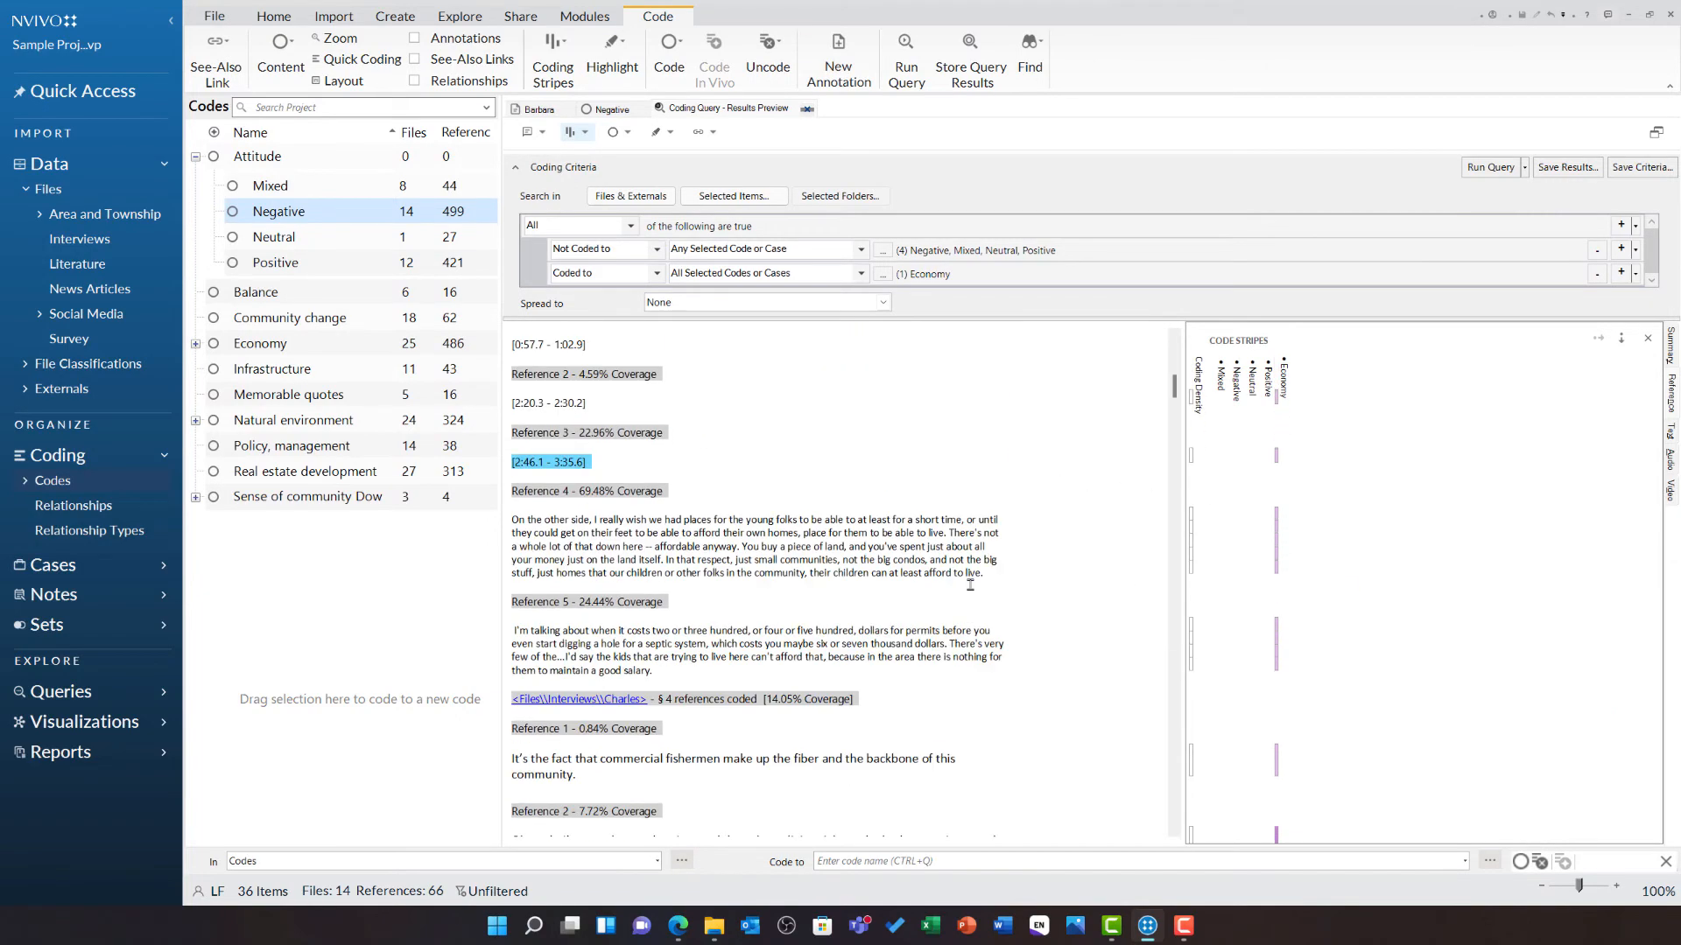
{"action": "scroll", "coordinate": [970, 584], "scroll_direction": "down", "scroll_amount": 5}
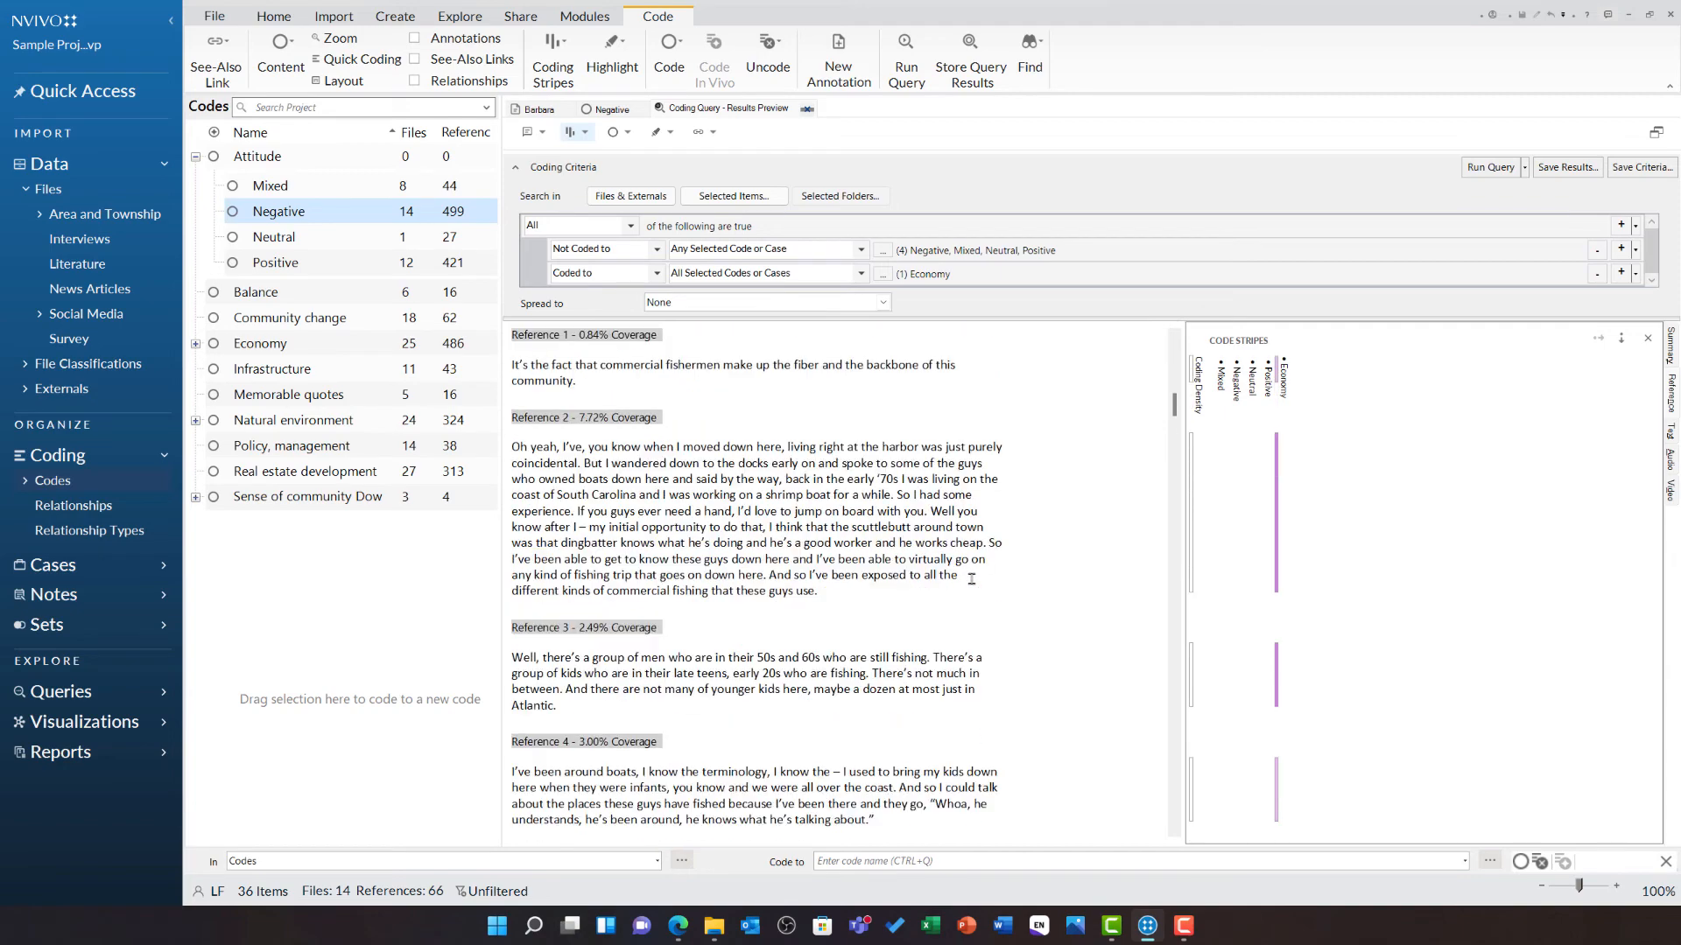
{"action": "scroll", "coordinate": [972, 579], "scroll_direction": "down", "scroll_amount": 10}
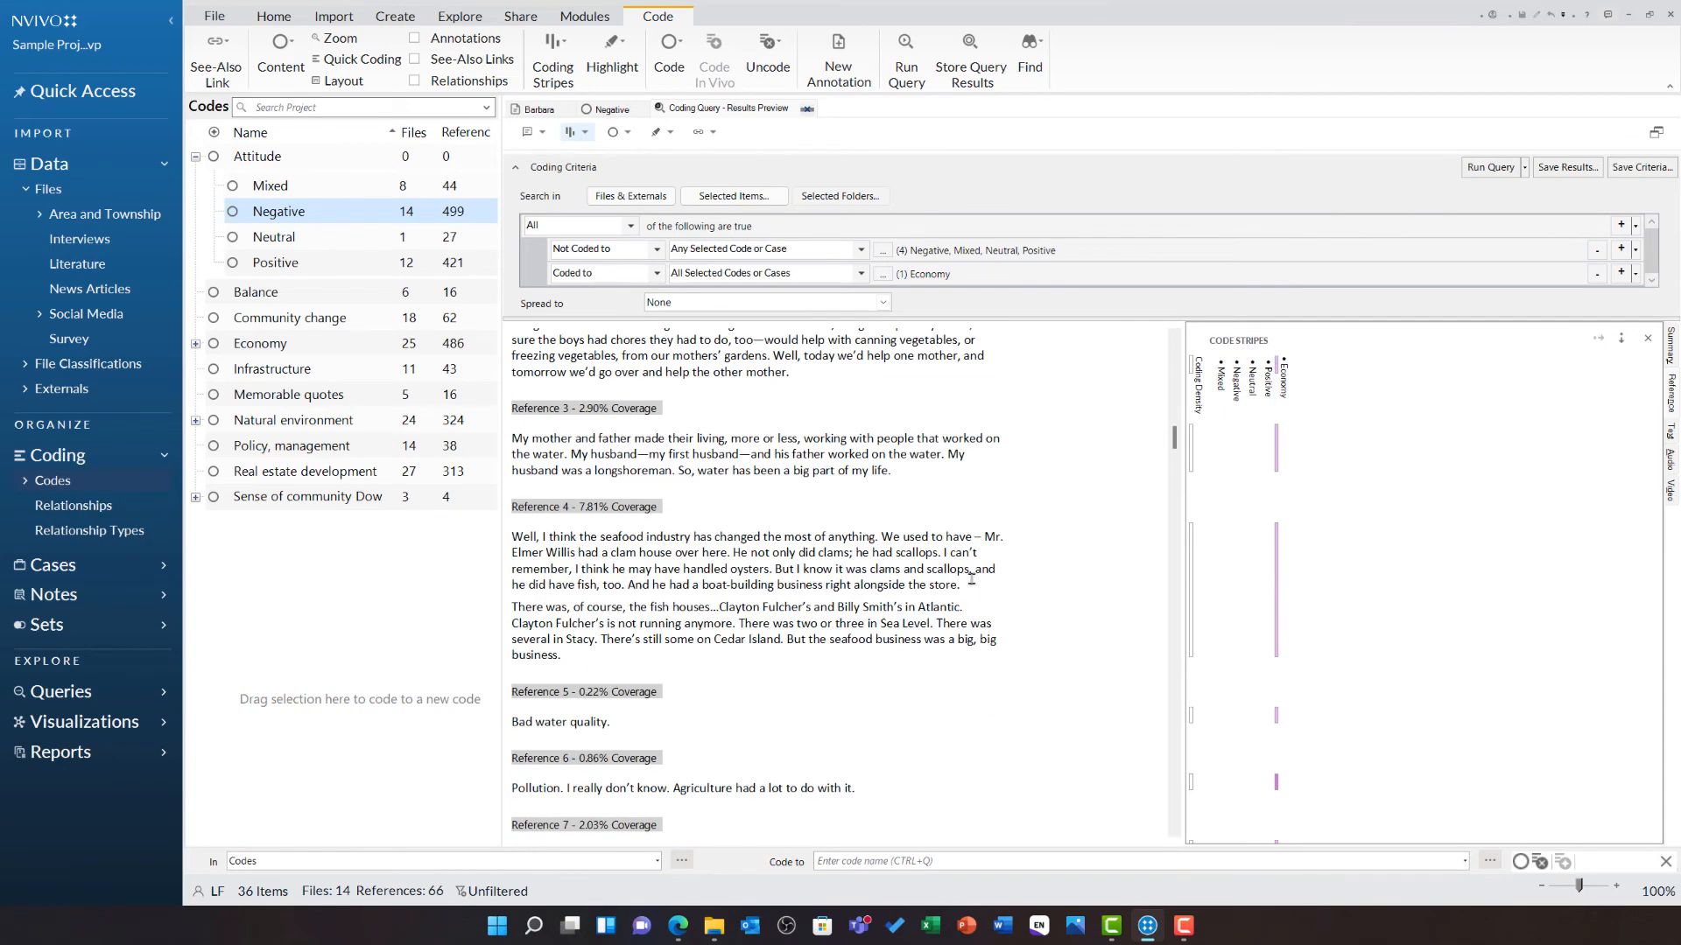
{"action": "scroll", "coordinate": [977, 580], "scroll_direction": "down", "scroll_amount": 10}
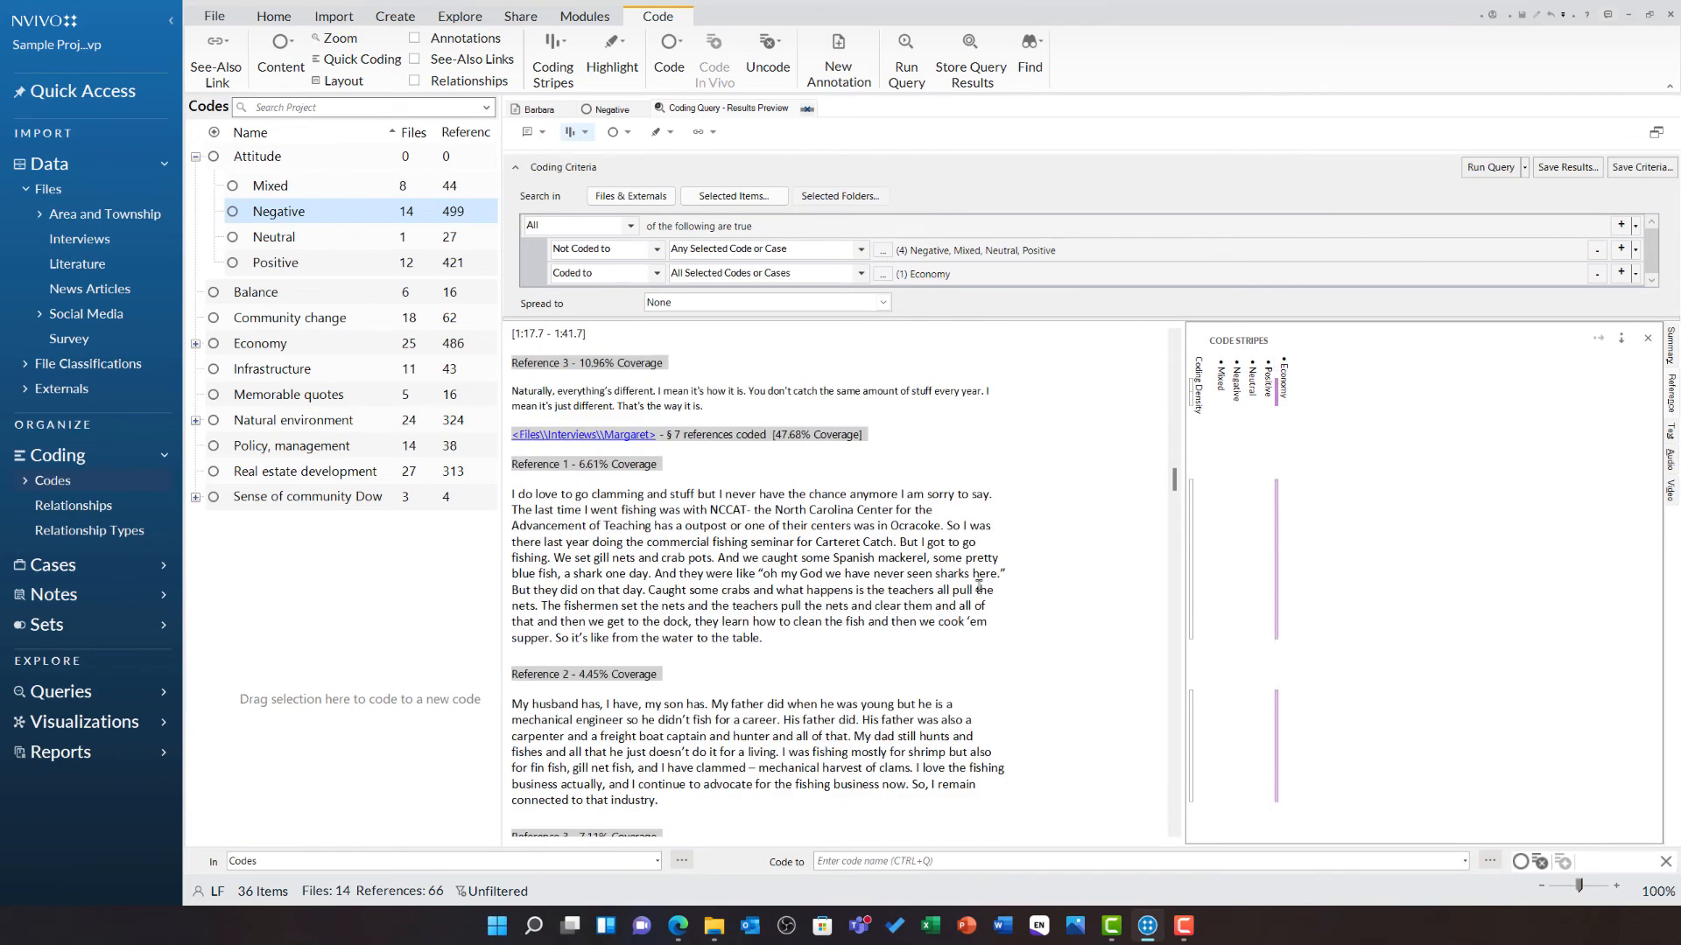
{"action": "scroll", "coordinate": [979, 585], "scroll_direction": "down", "scroll_amount": 10}
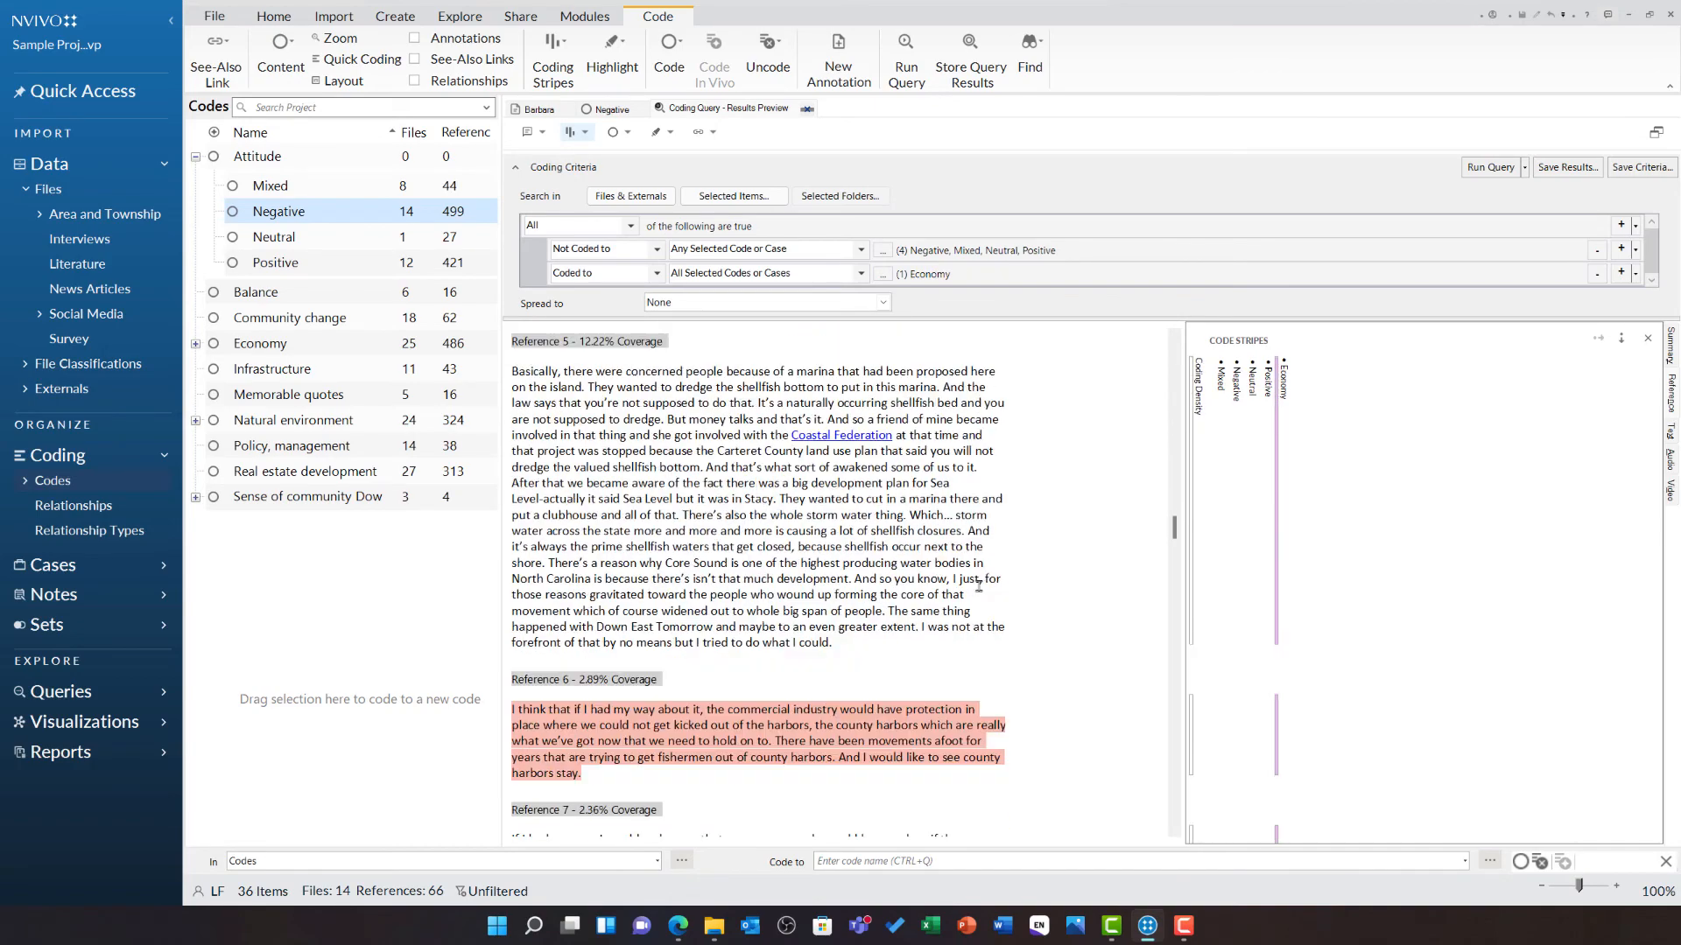
{"action": "scroll", "coordinate": [979, 585], "scroll_direction": "down", "scroll_amount": 10}
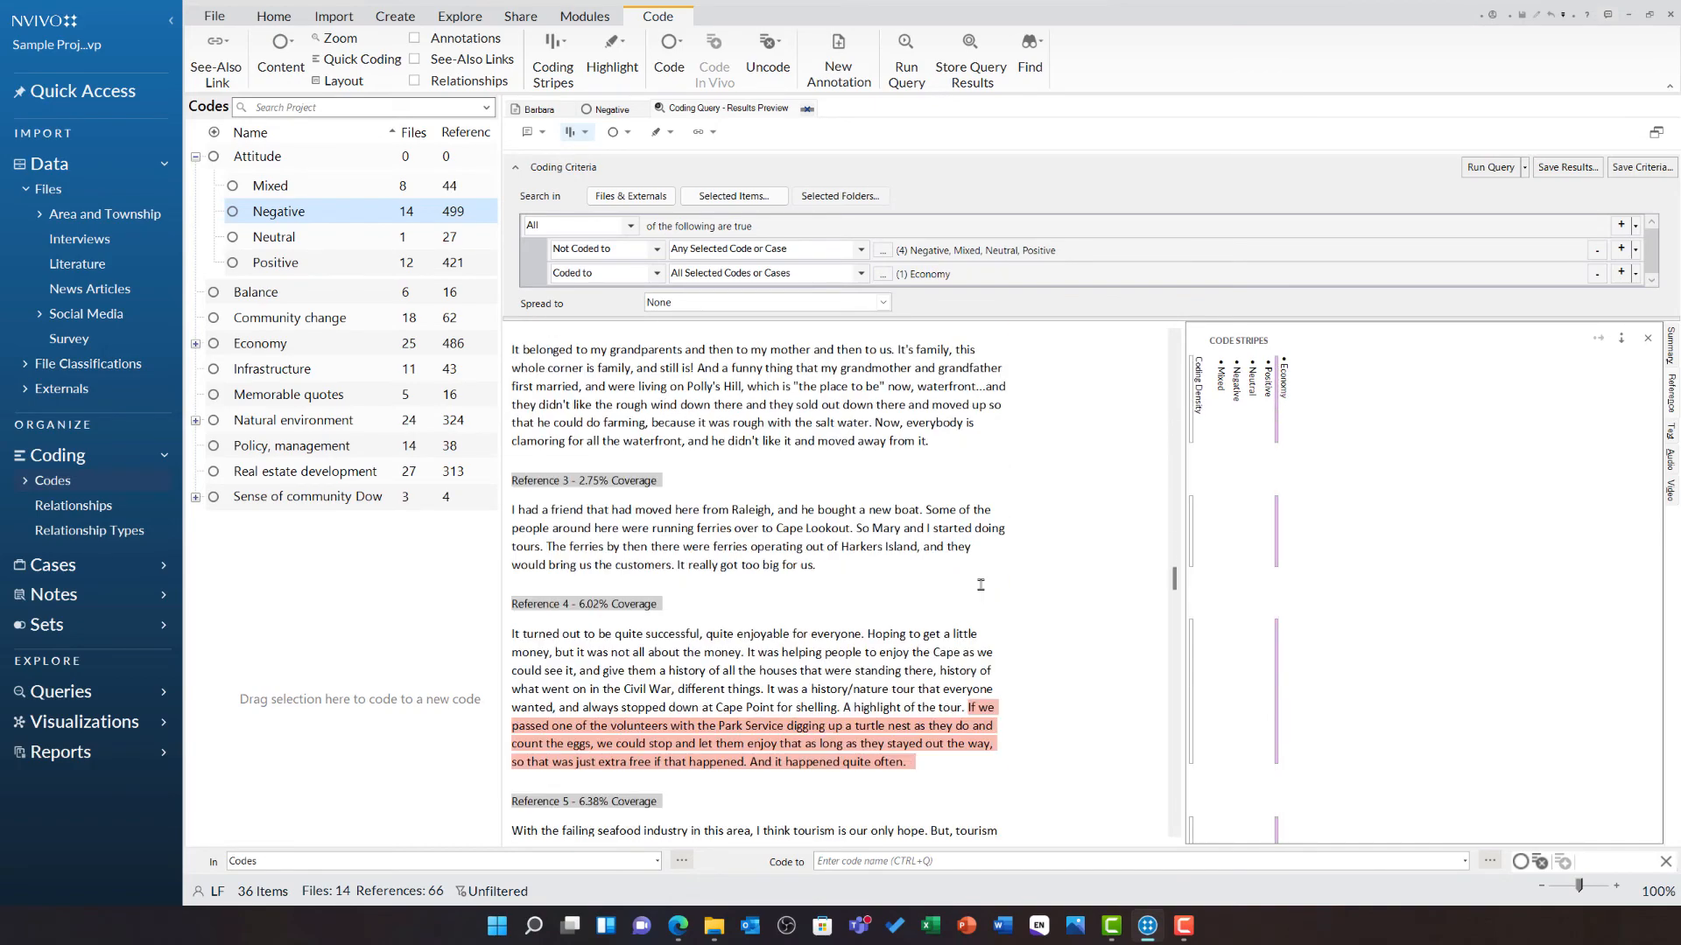
{"action": "scroll", "coordinate": [980, 585], "scroll_direction": "down", "scroll_amount": 10}
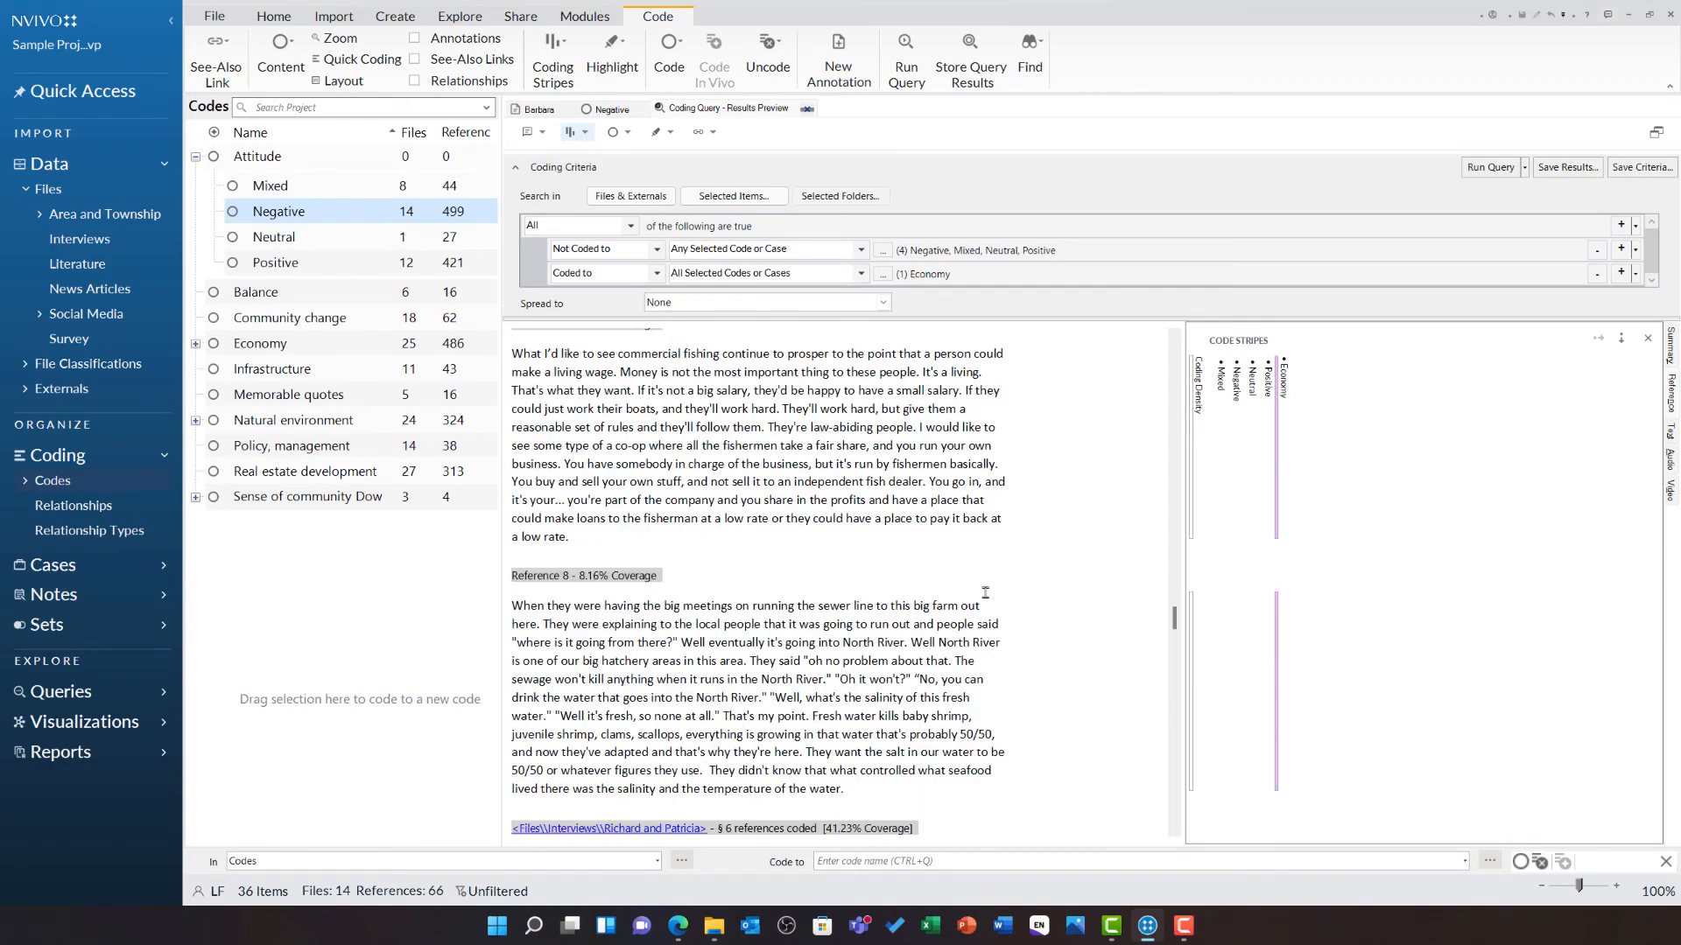
{"action": "scroll", "coordinate": [987, 597], "scroll_direction": "down", "scroll_amount": 10}
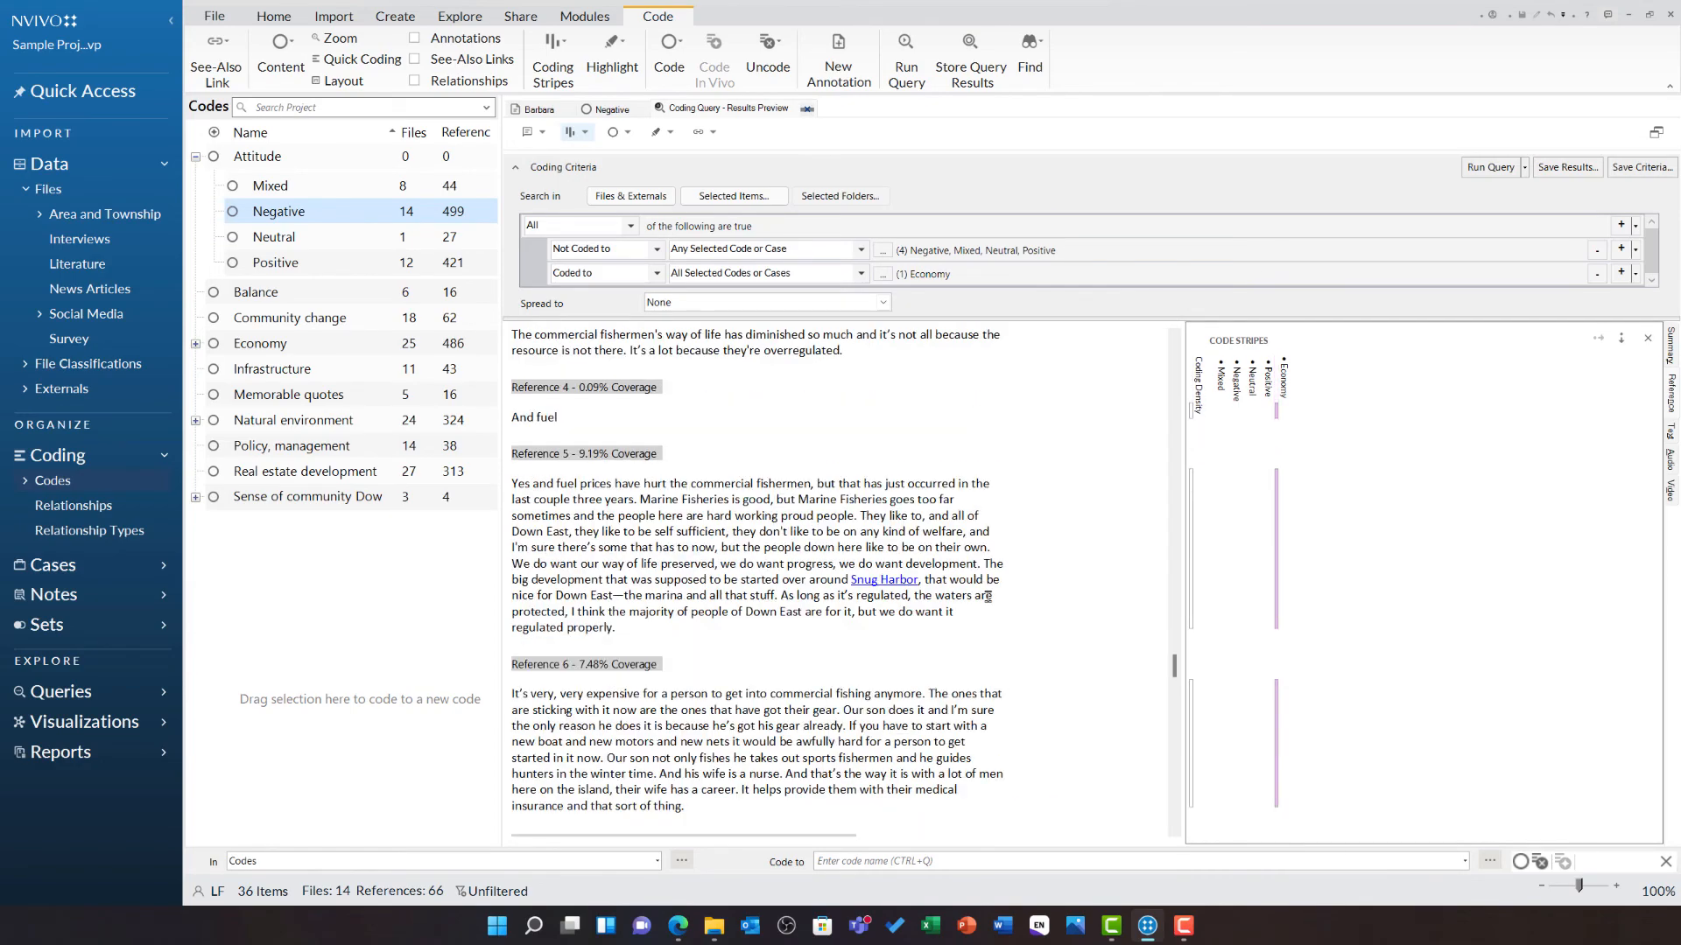
{"action": "scroll", "coordinate": [987, 597], "scroll_direction": "down", "scroll_amount": 10}
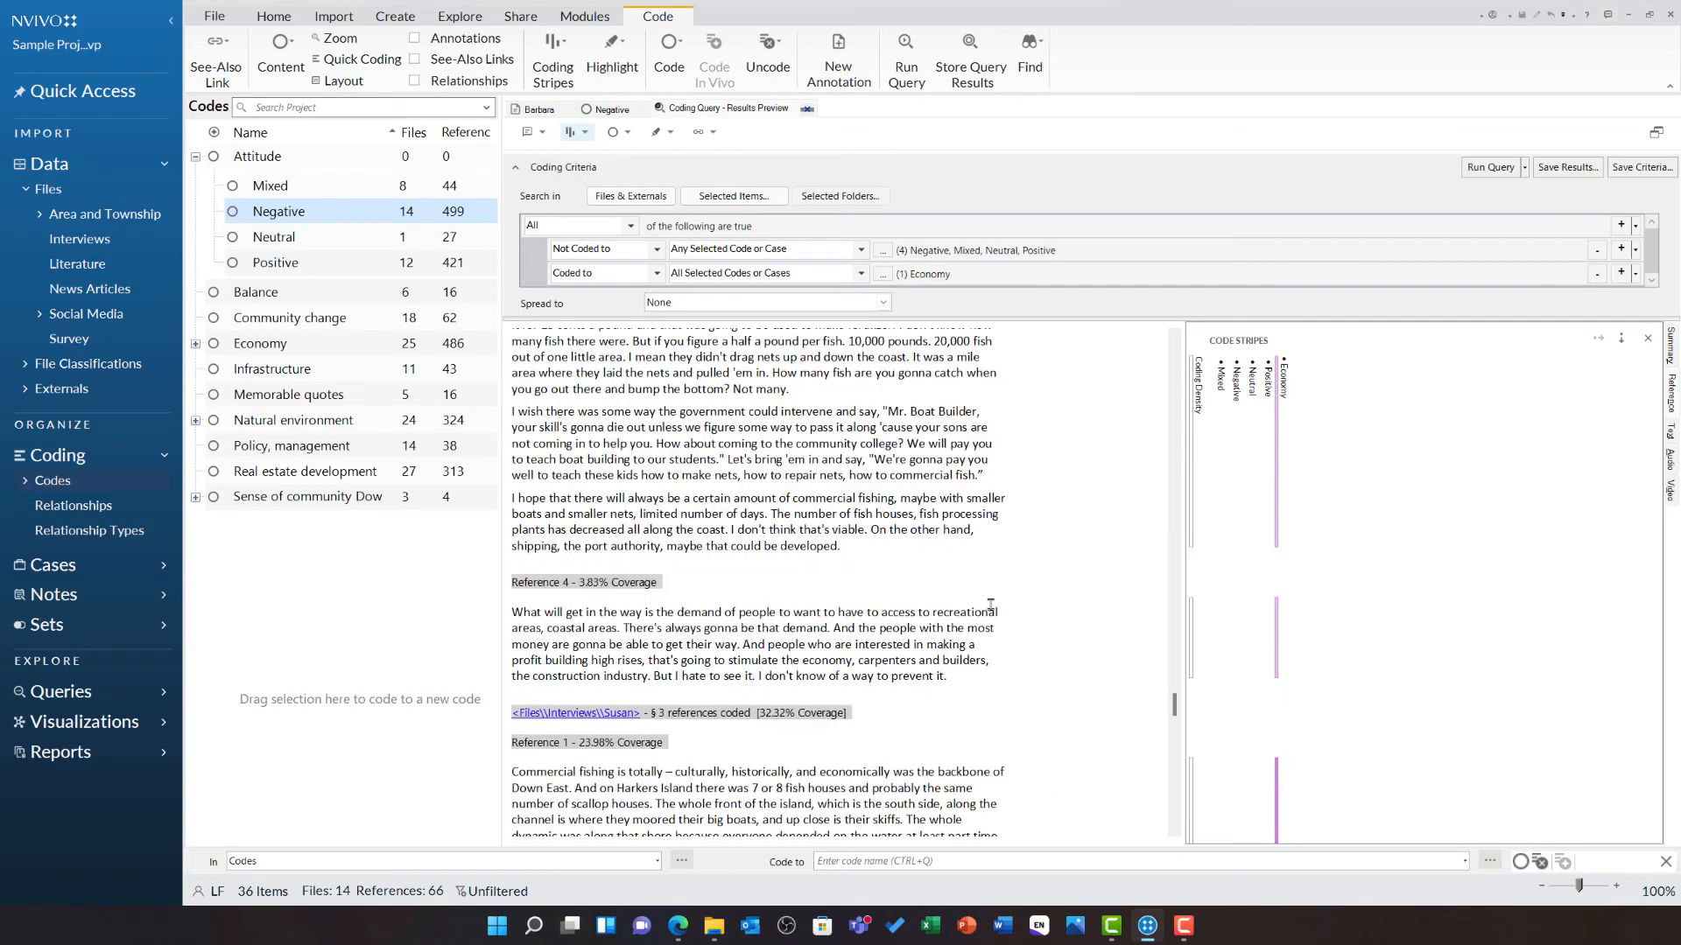
{"action": "scroll", "coordinate": [993, 610], "scroll_direction": "down", "scroll_amount": 3}
{"action": "scroll", "coordinate": [994, 613], "scroll_direction": "down", "scroll_amount": 2}
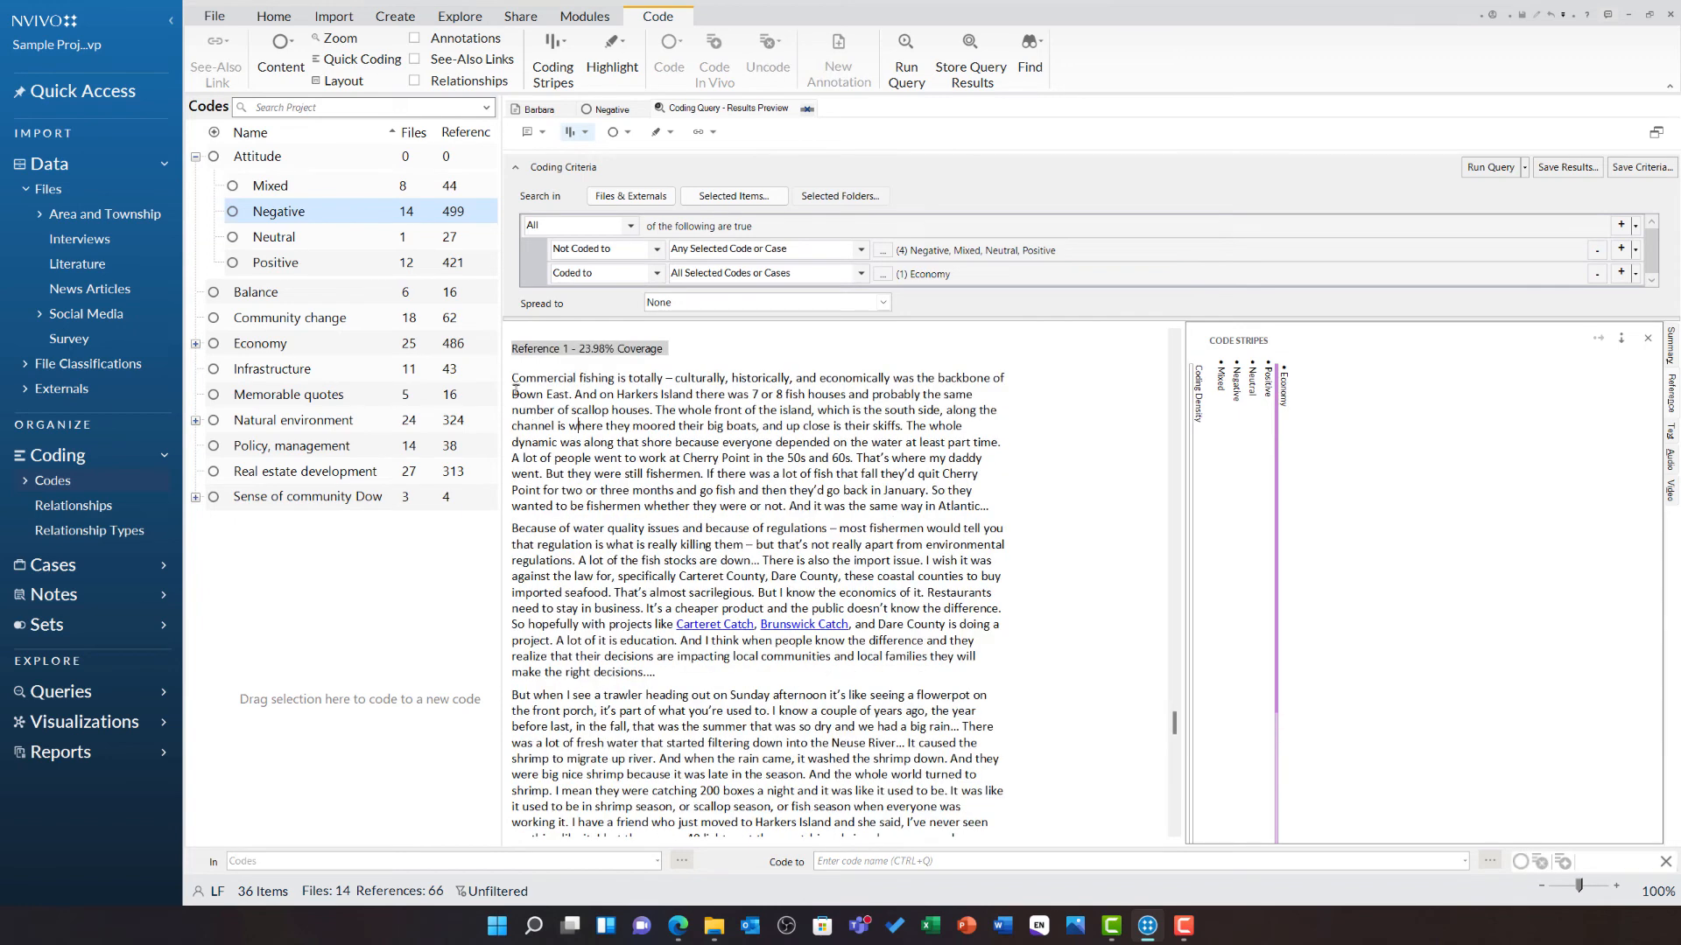
- View the Attitude codes available for coding the opening commercial fishing paragraph, leave it uncoded, and return to the first result
{"action": "left_click_drag", "start_coordinate": [512, 378], "coordinate": [976, 669]}
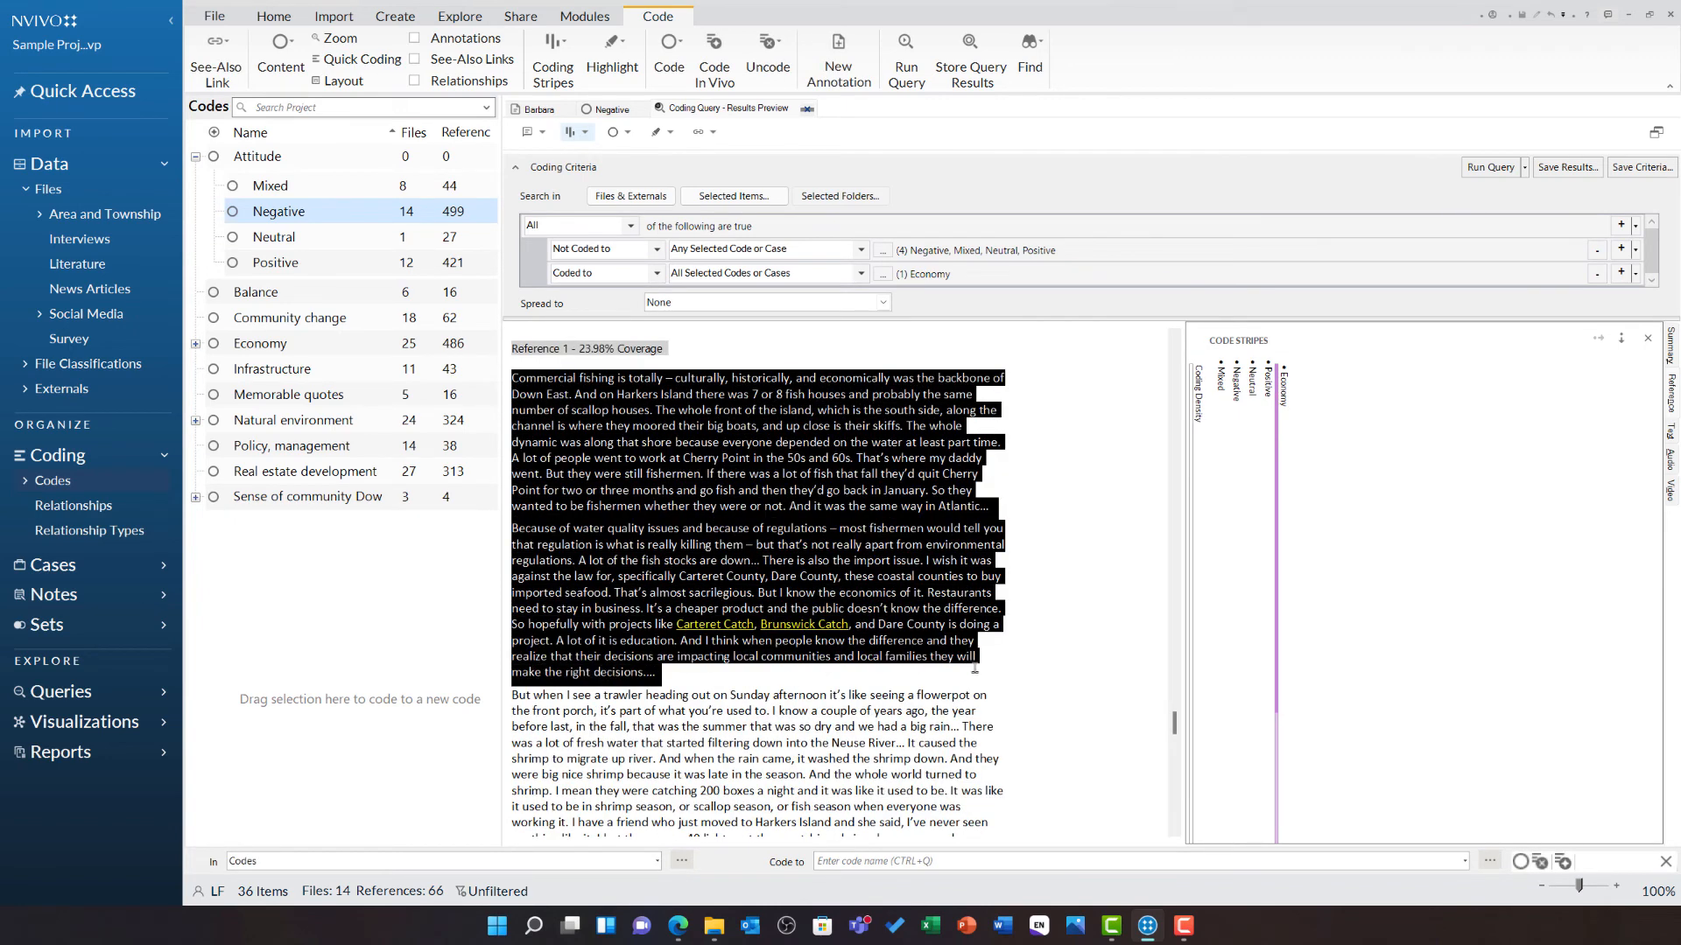
{"action": "left_click", "coordinate": [1020, 670]}
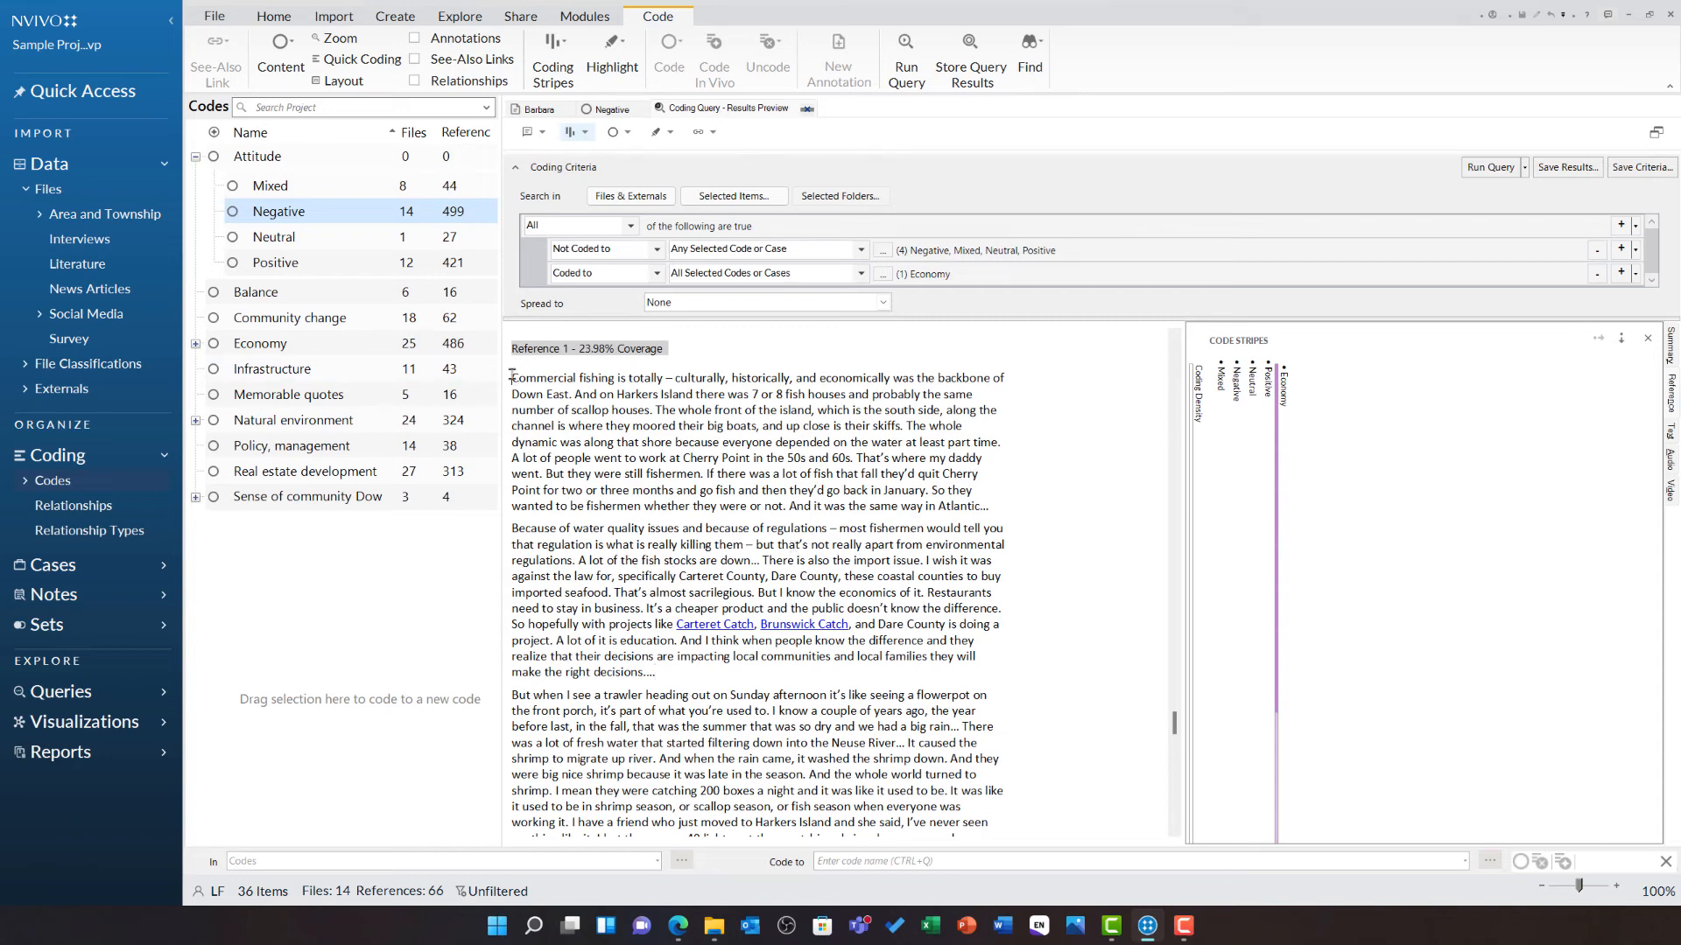
{"action": "left_click_drag", "start_coordinate": [512, 377], "coordinate": [989, 507]}
{"action": "right_click", "coordinate": [716, 419]}
{"action": "left_click", "coordinate": [751, 429]}
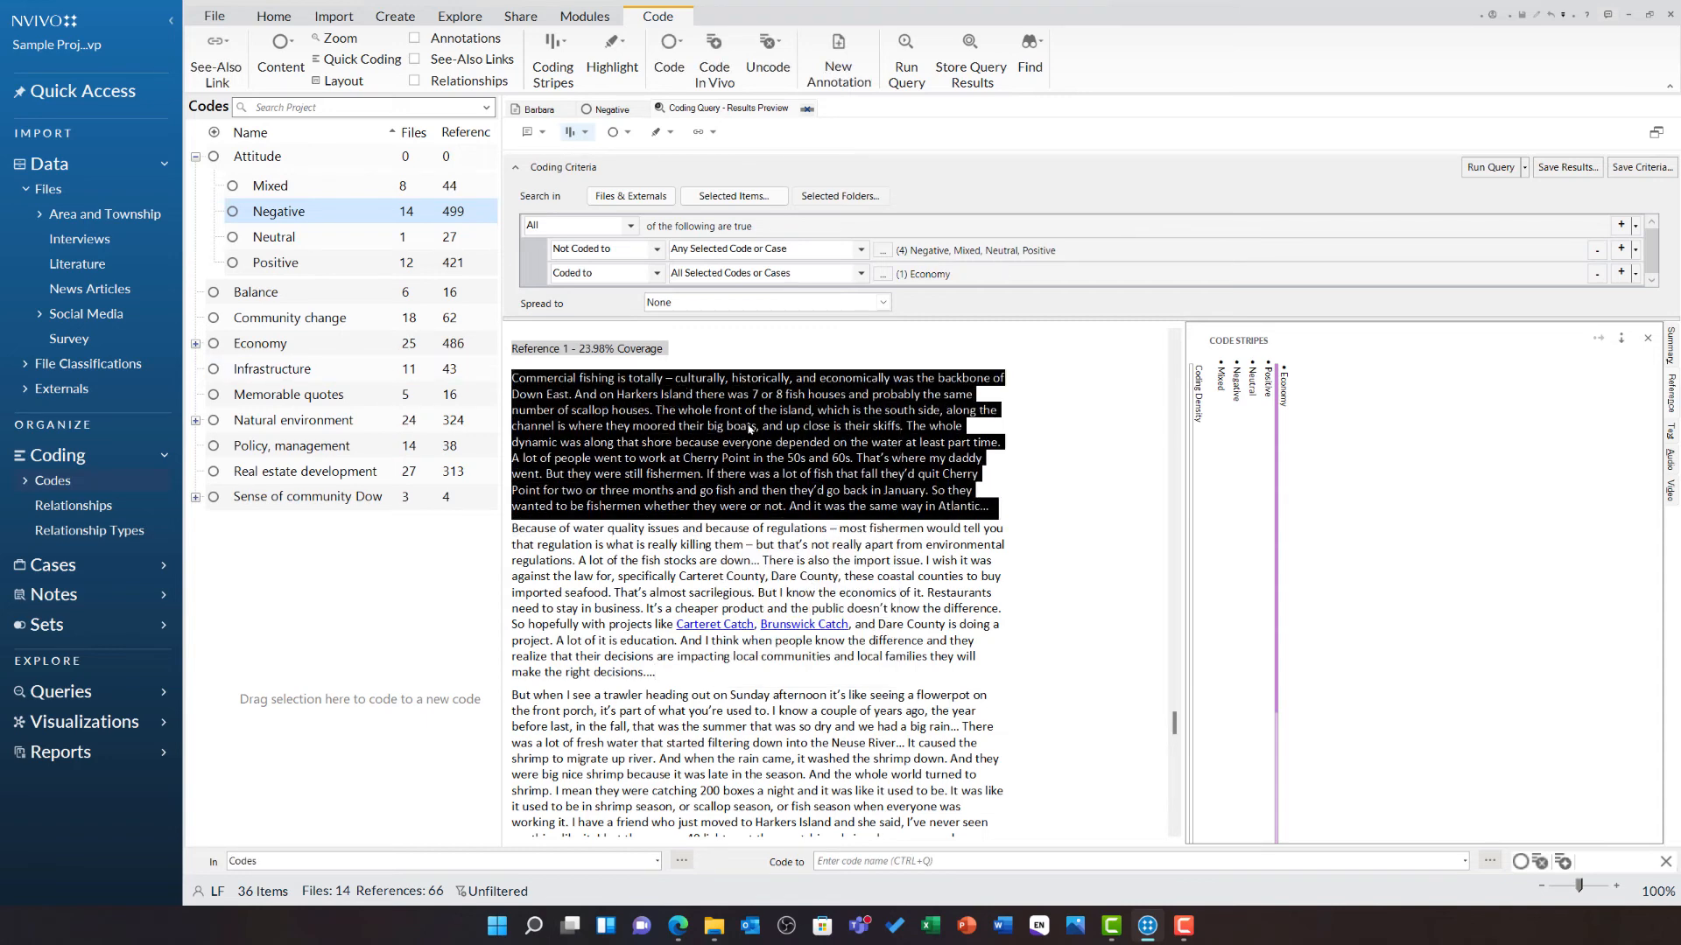
{"action": "left_click", "coordinate": [697, 355]}
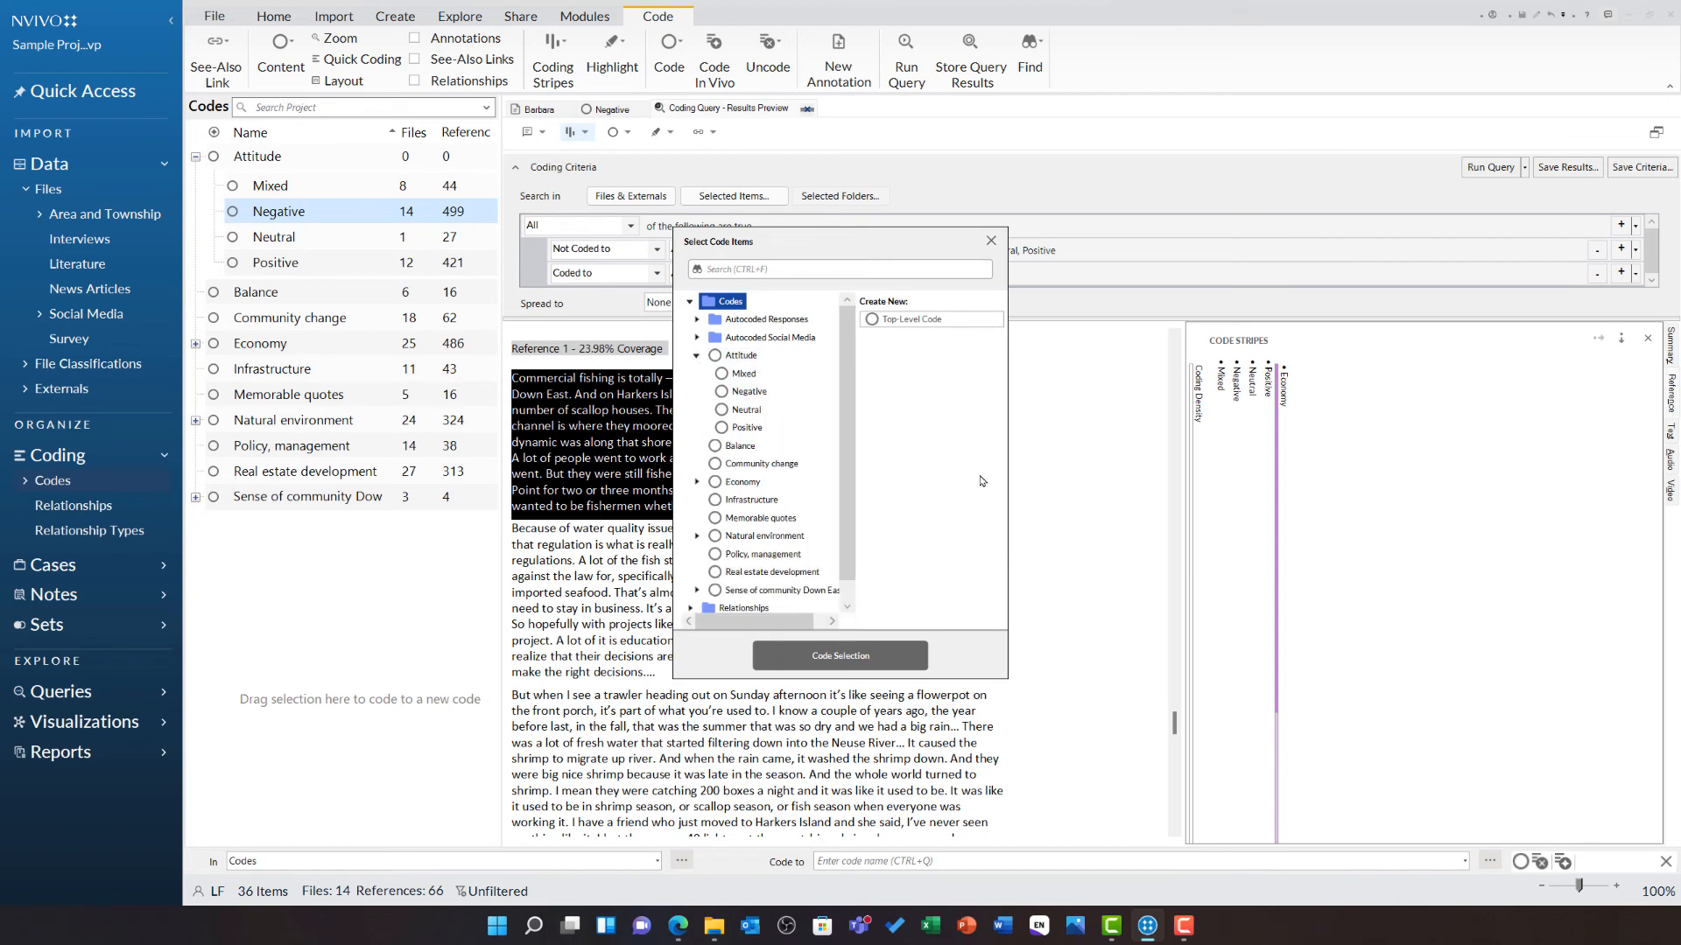
{"action": "left_click", "coordinate": [992, 249]}
{"action": "left_click", "coordinate": [999, 529]}
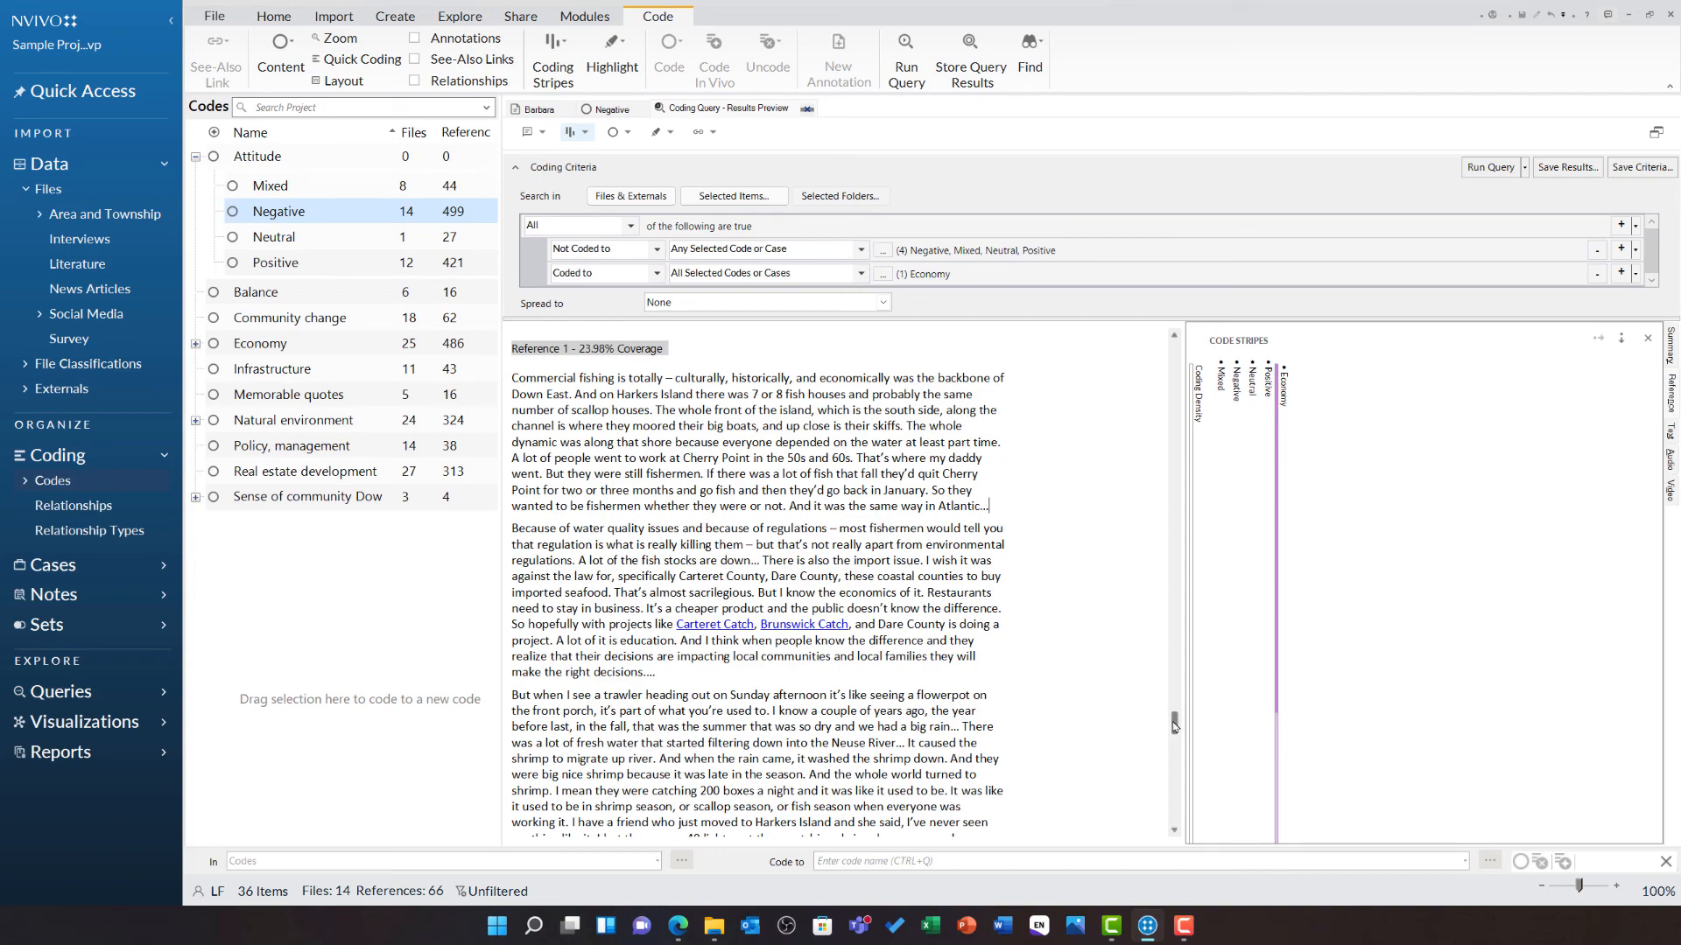
{"action": "scroll", "coordinate": [1170, 710], "scroll_direction": "up", "scroll_amount": 2}
{"action": "left_click_drag", "start_coordinate": [1170, 711], "coordinate": [1170, 343]}
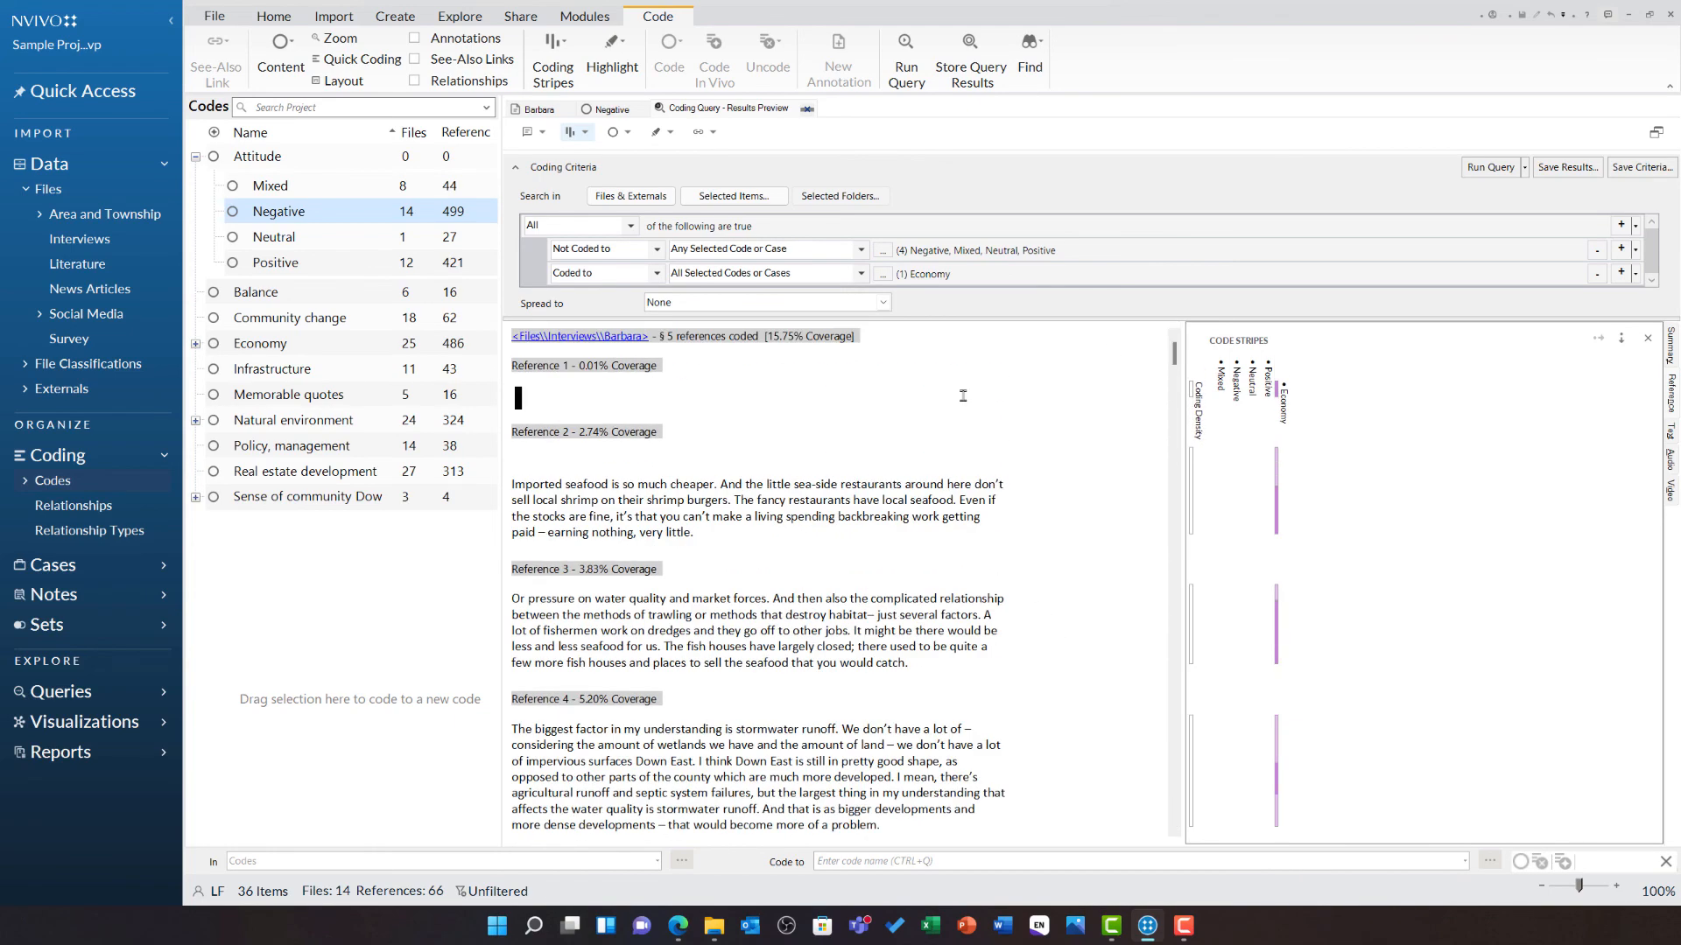